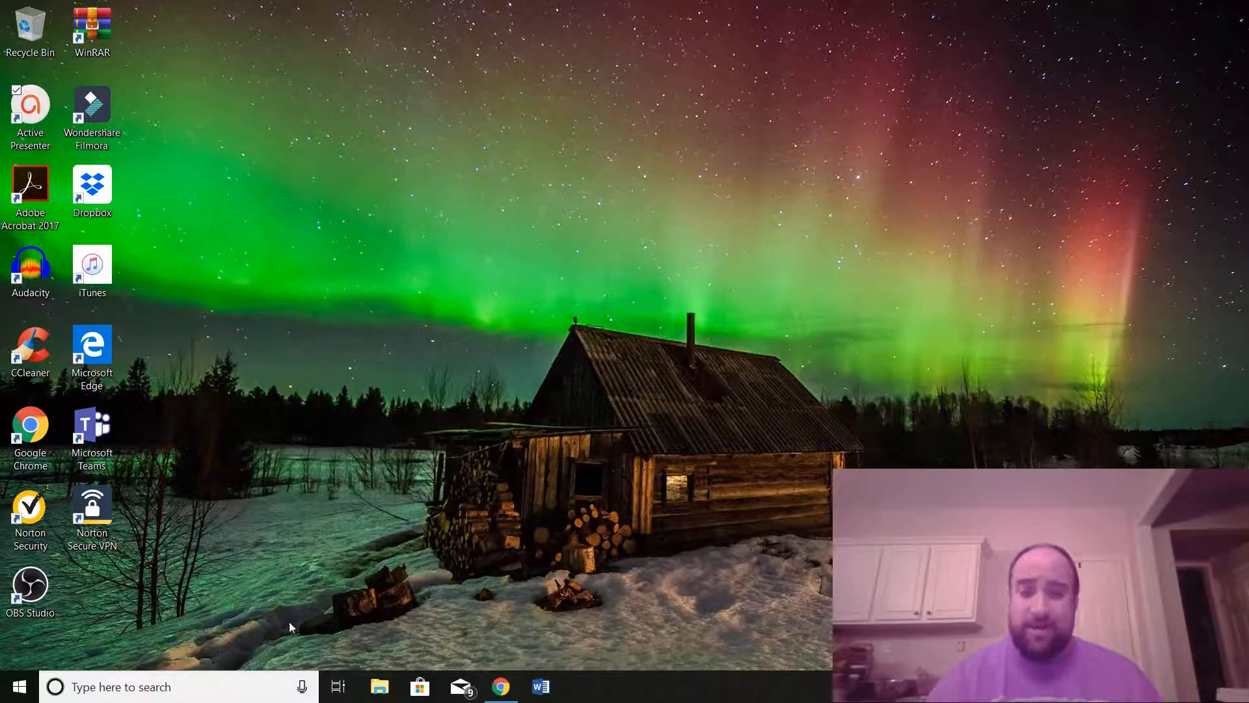
Switch to Chrome, open Class Notebook from the Office 365 apps and start creating a class notebook.
mouse_move(496, 687)
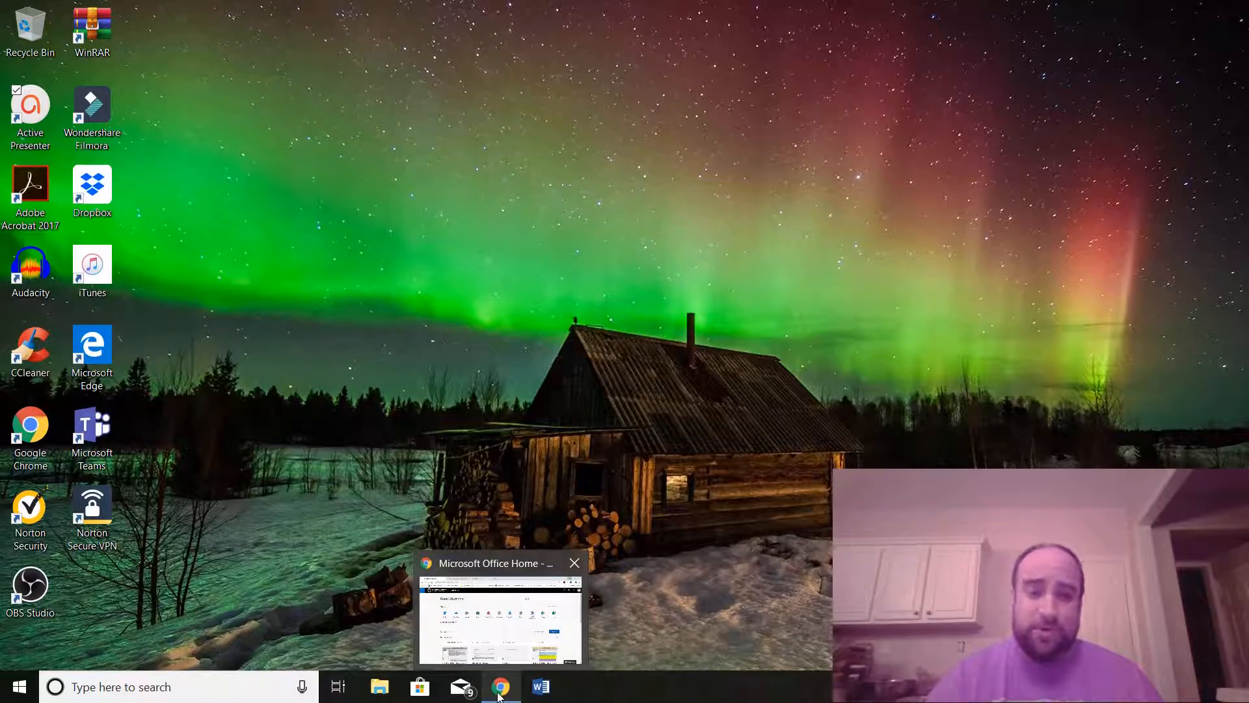
left_click(499, 691)
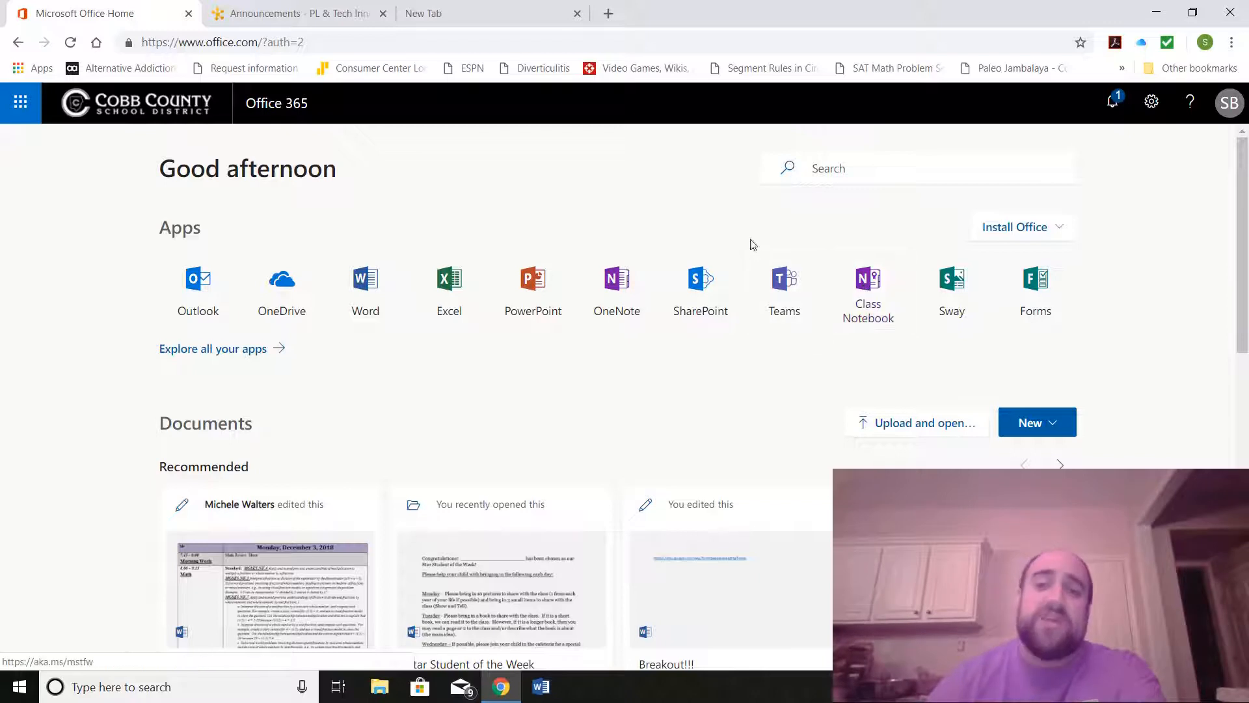
left_click(875, 278)
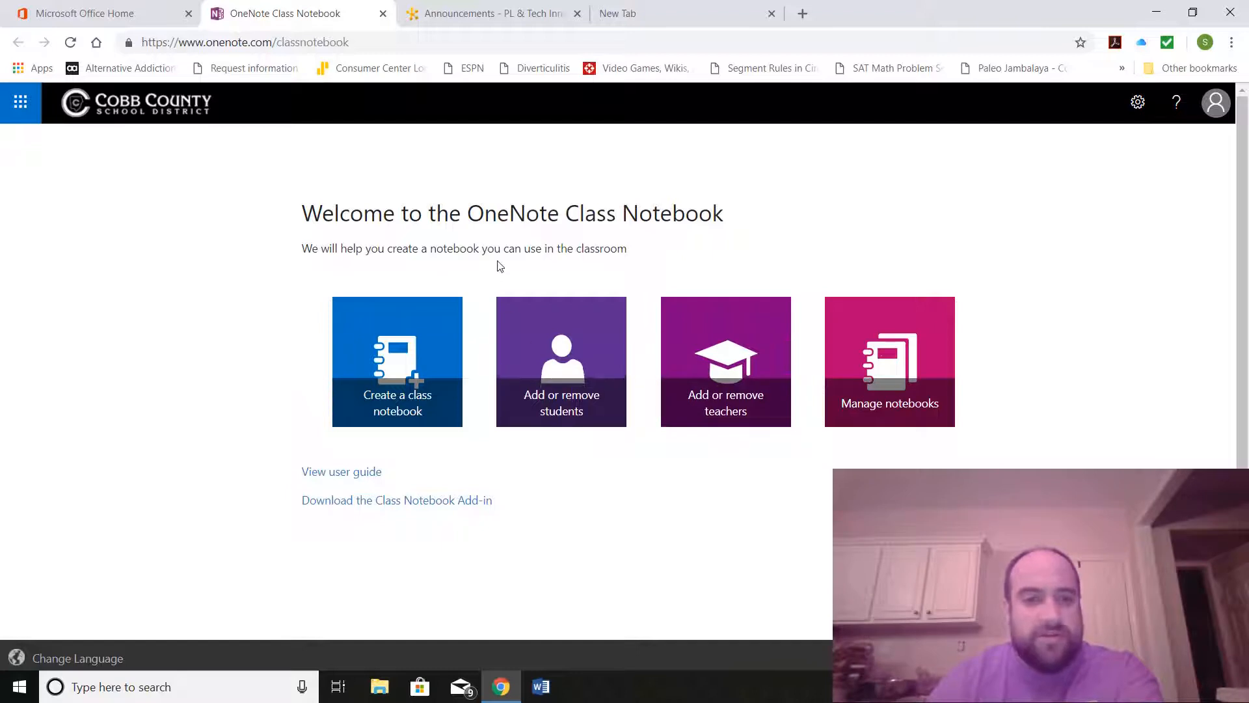
left_click(397, 404)
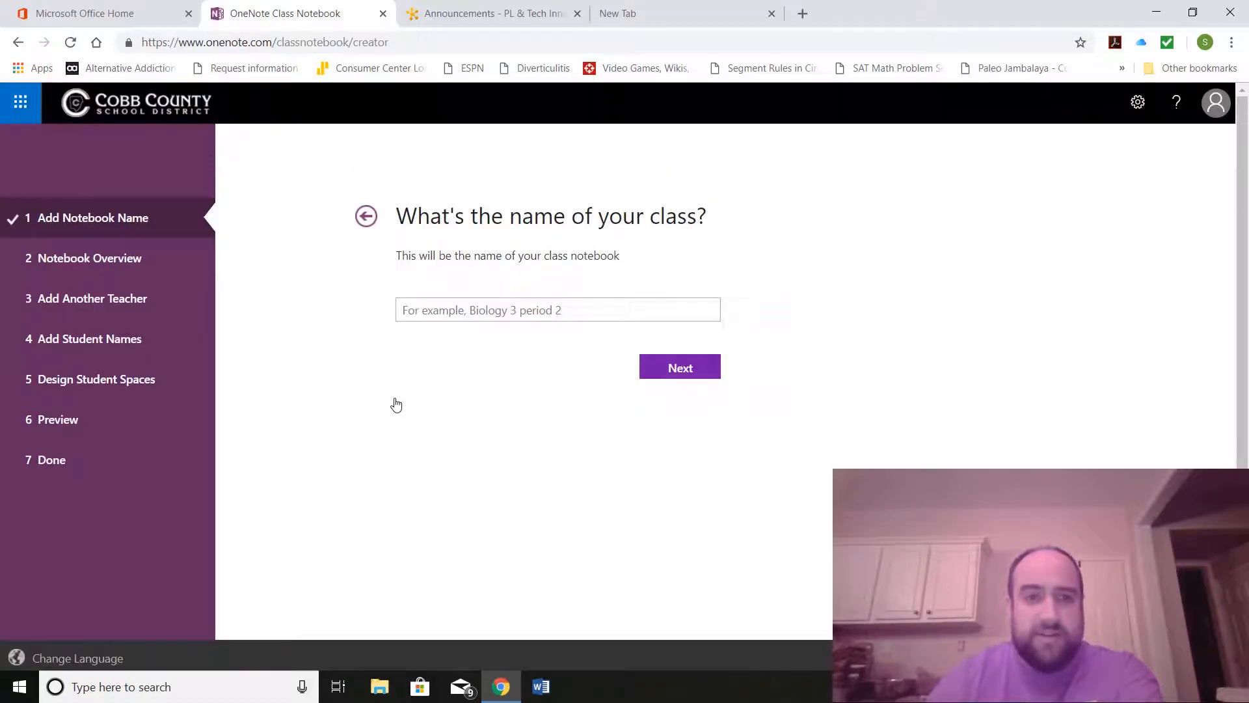
Name the class notebook with the teacher's surname in possessive form followed by "5th Grade Class" and continue.
left_click(482, 311)
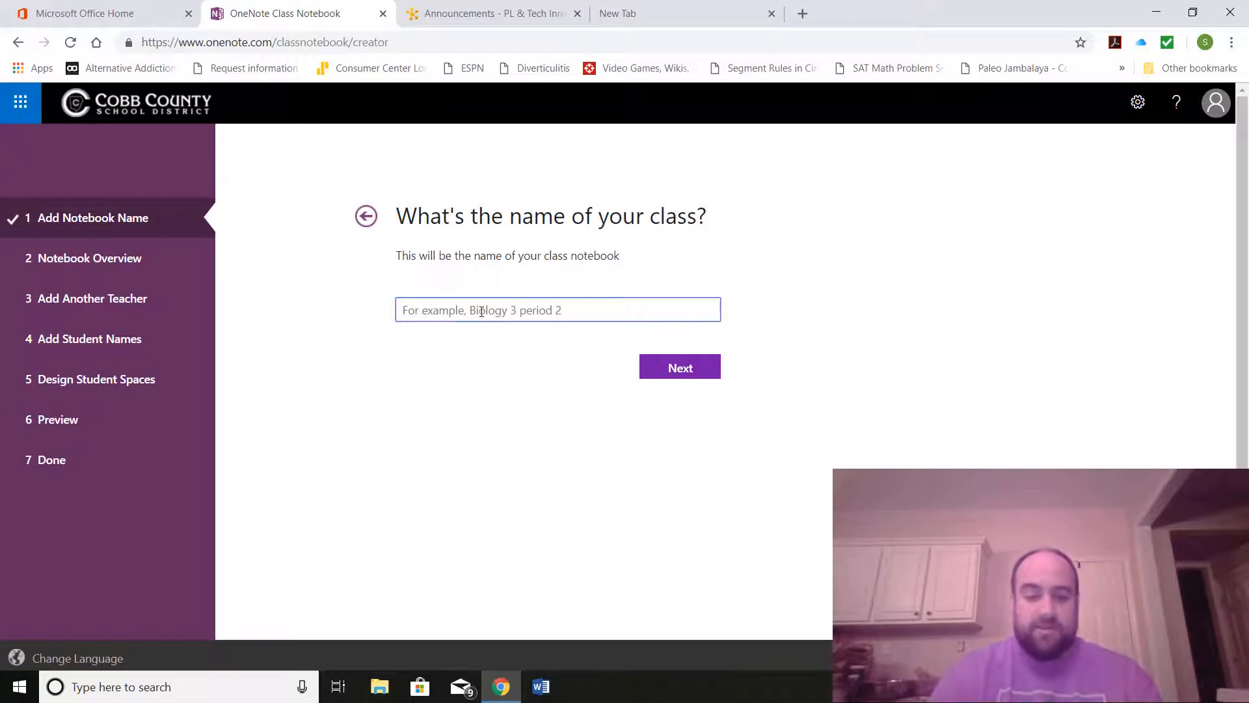
type("Bowde")
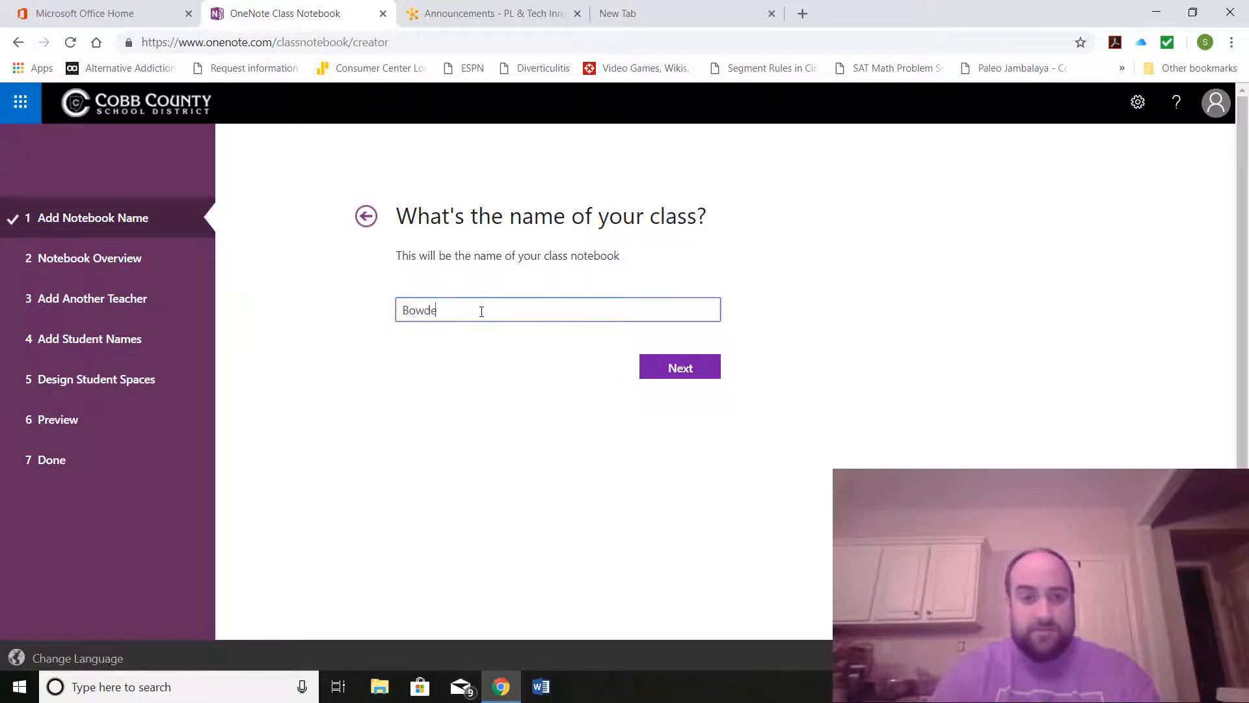
type("n's 5th Gra")
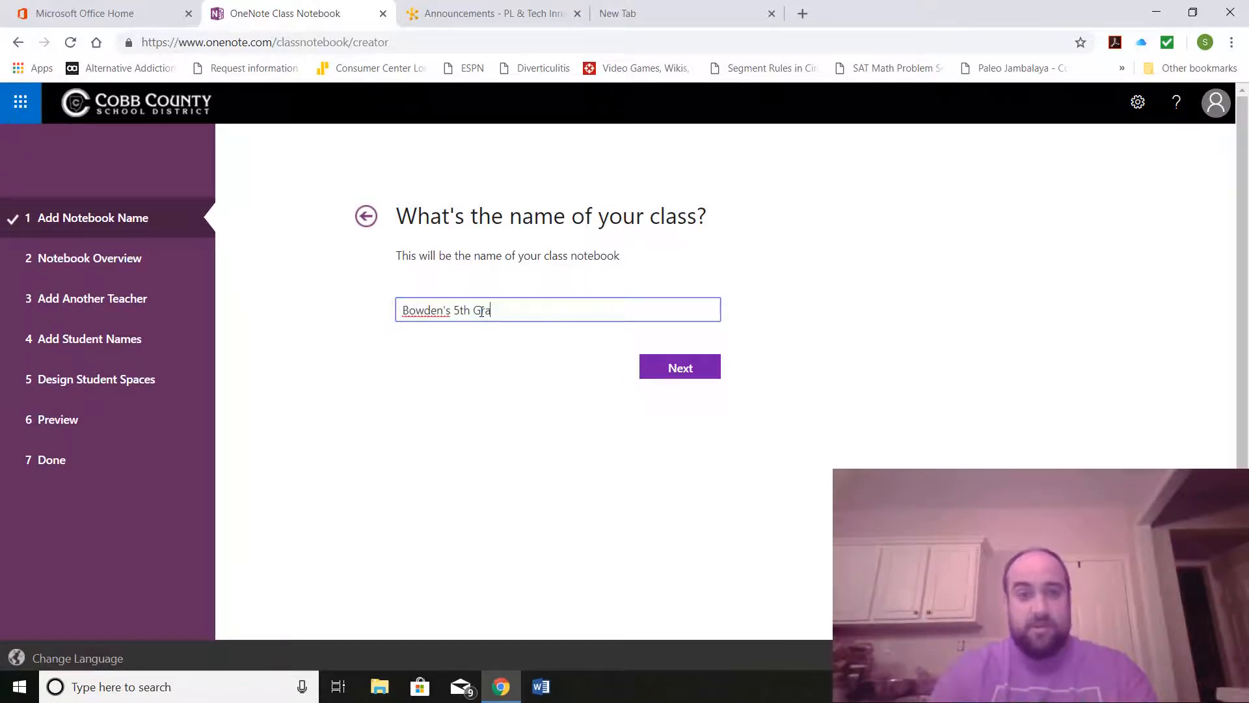
type("de Class")
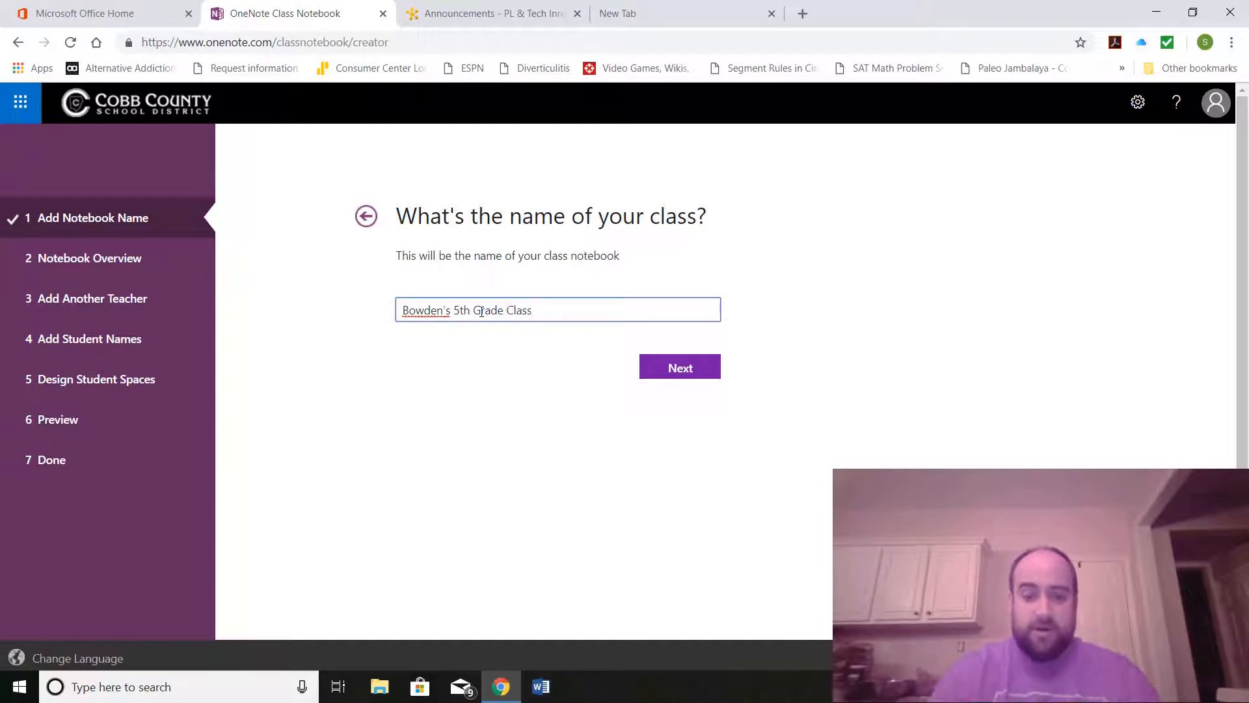
left_click(697, 379)
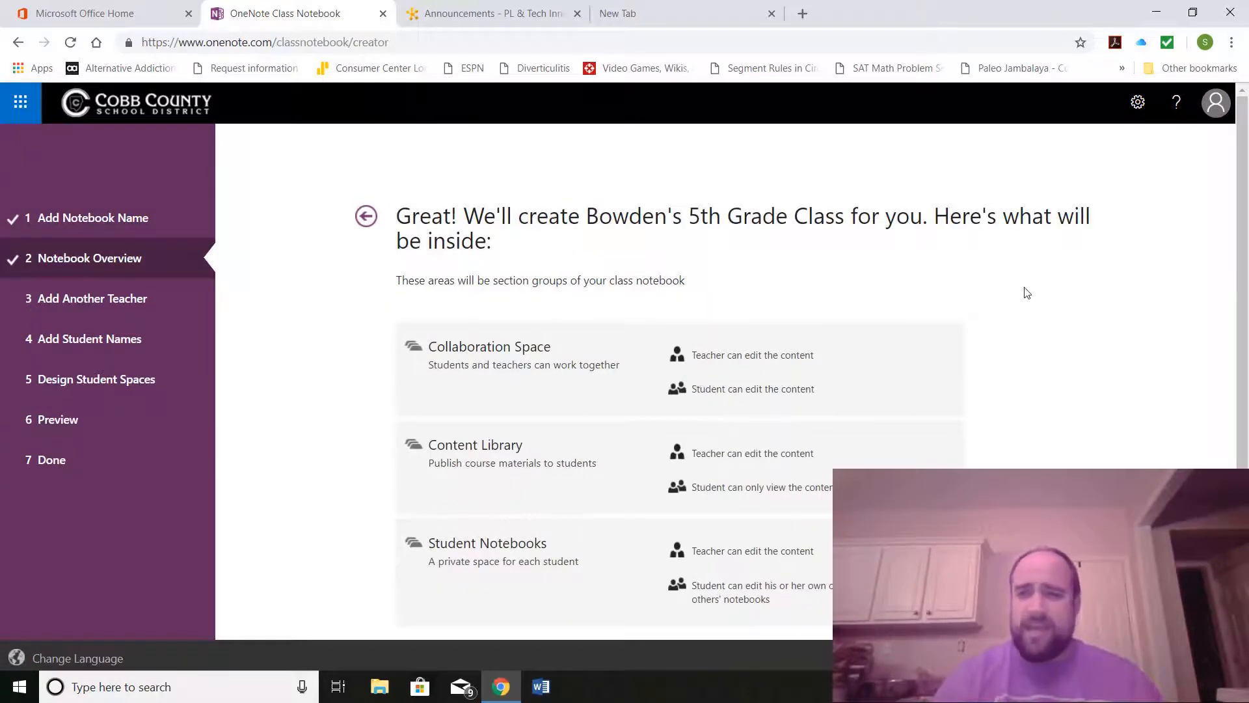
Accept the notebook's section group overview and skip giving another teacher permission.
scroll(1247, 173, "down", 2)
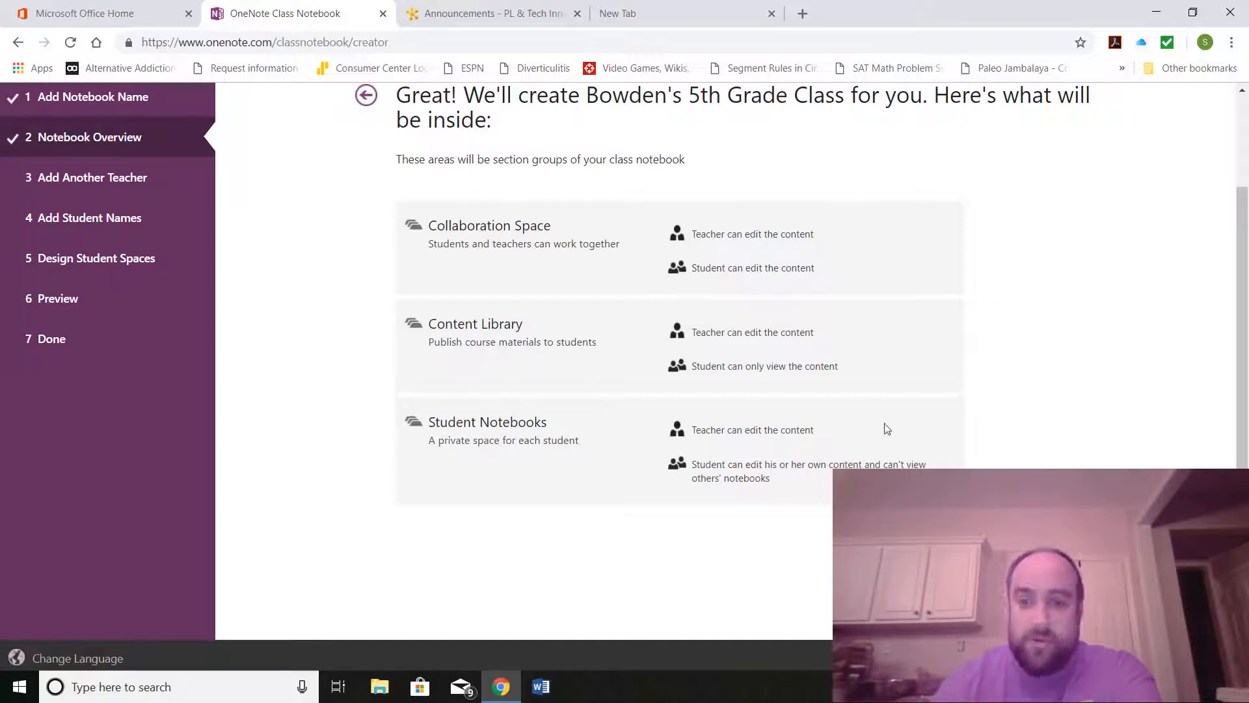
left_click(924, 551)
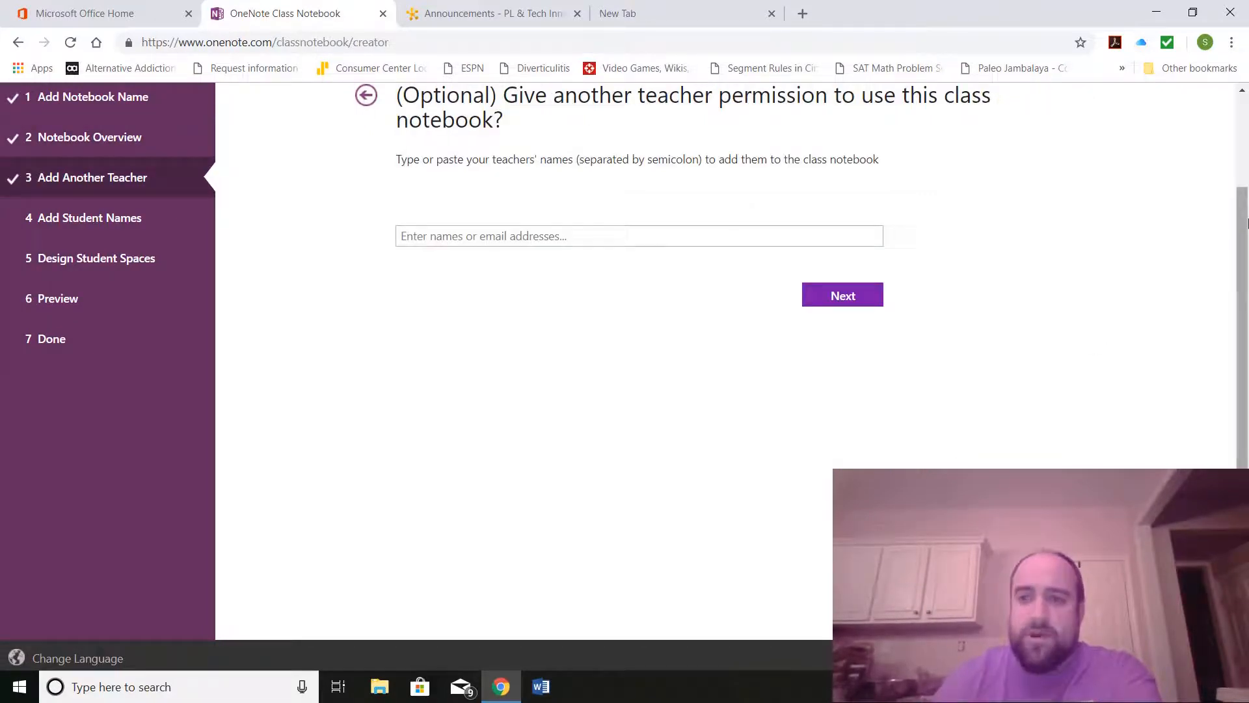
left_click_drag(1245, 227, 1241, 184)
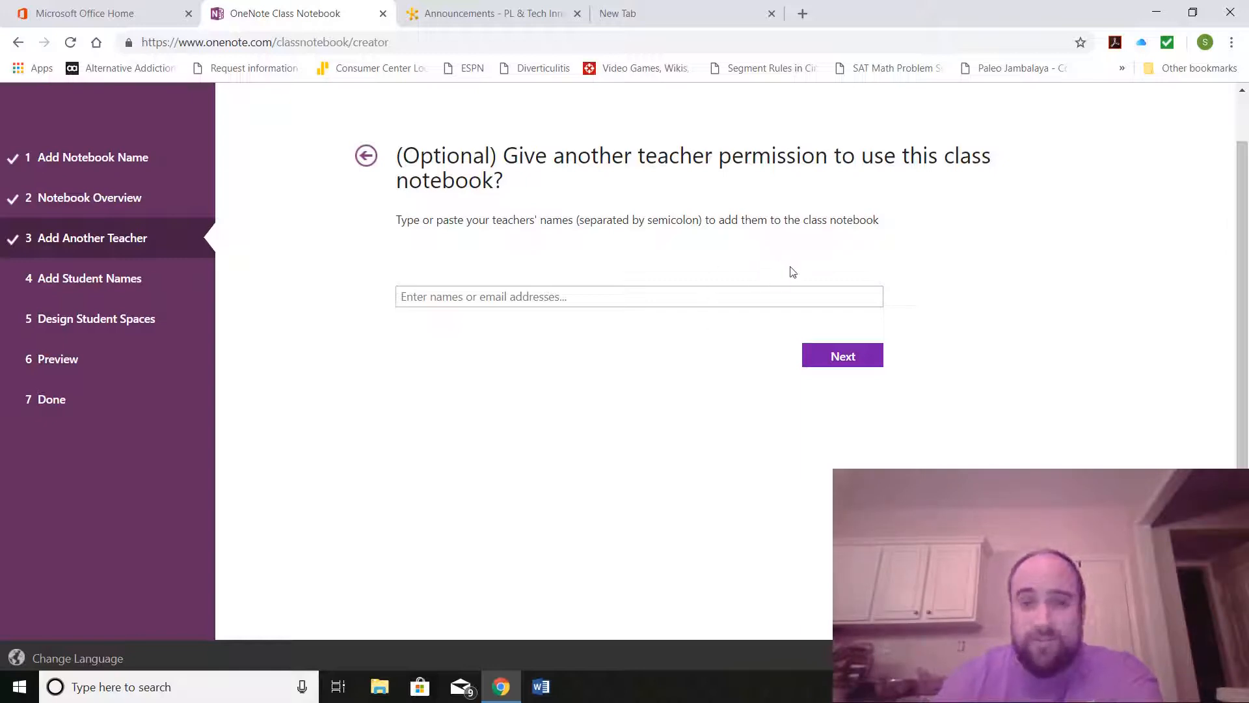
left_click(838, 354)
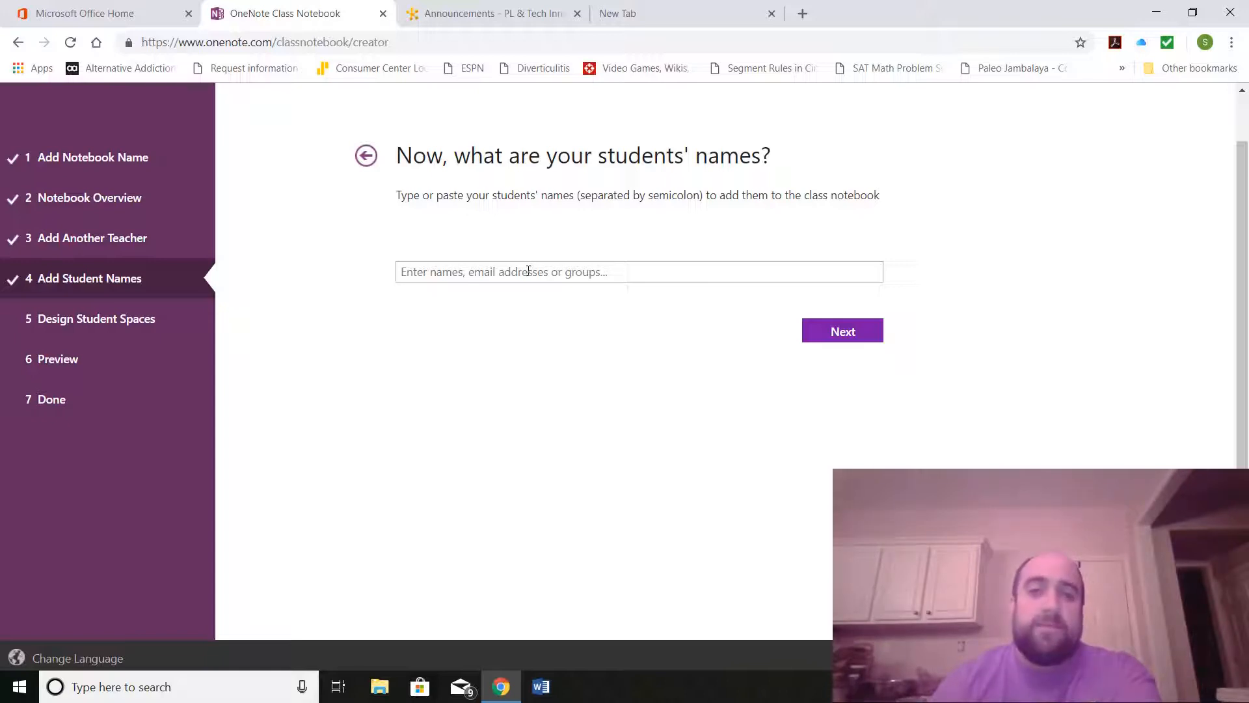
Open the recent document "Class List for pasting" in Word and copy the entire list of student names.
left_click(543, 685)
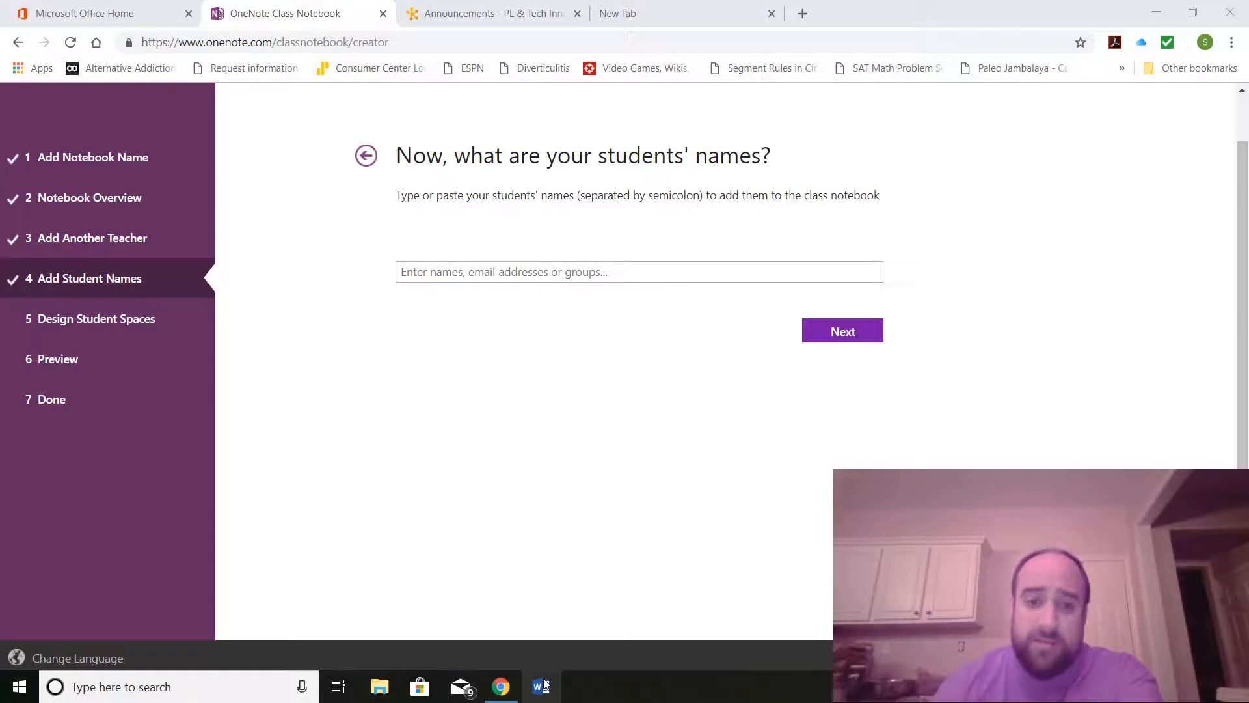
right_click(543, 686)
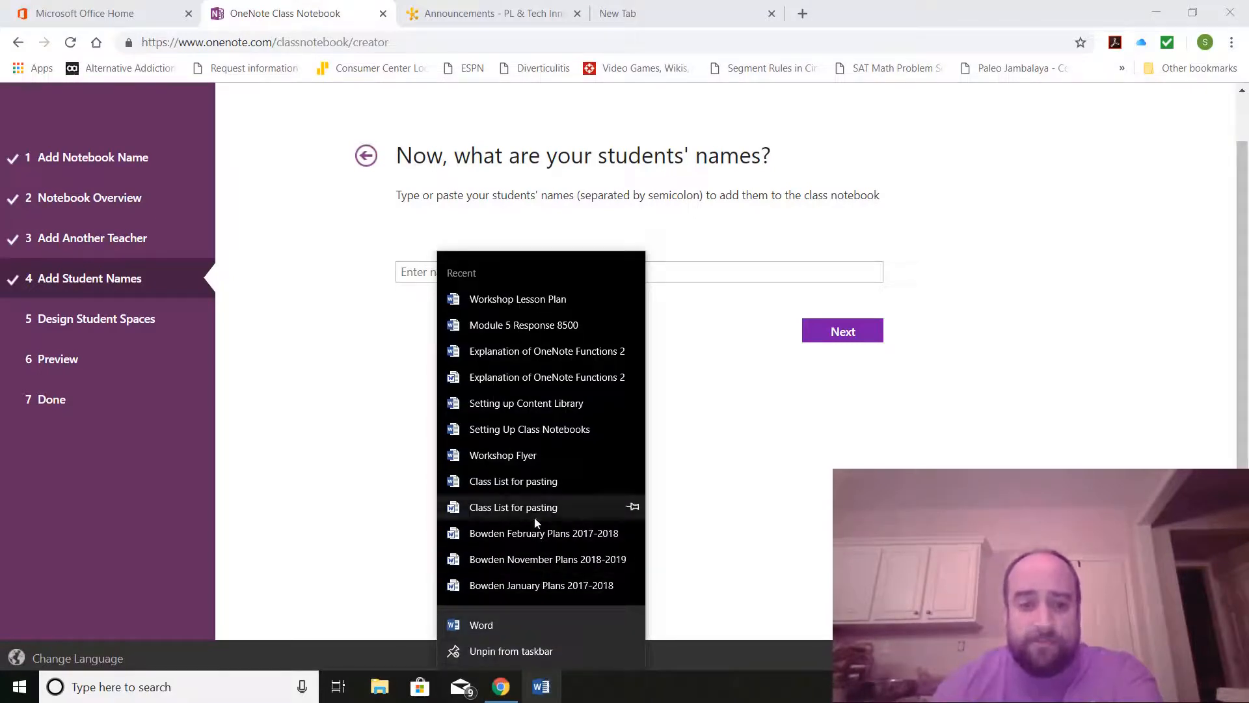
left_click(540, 481)
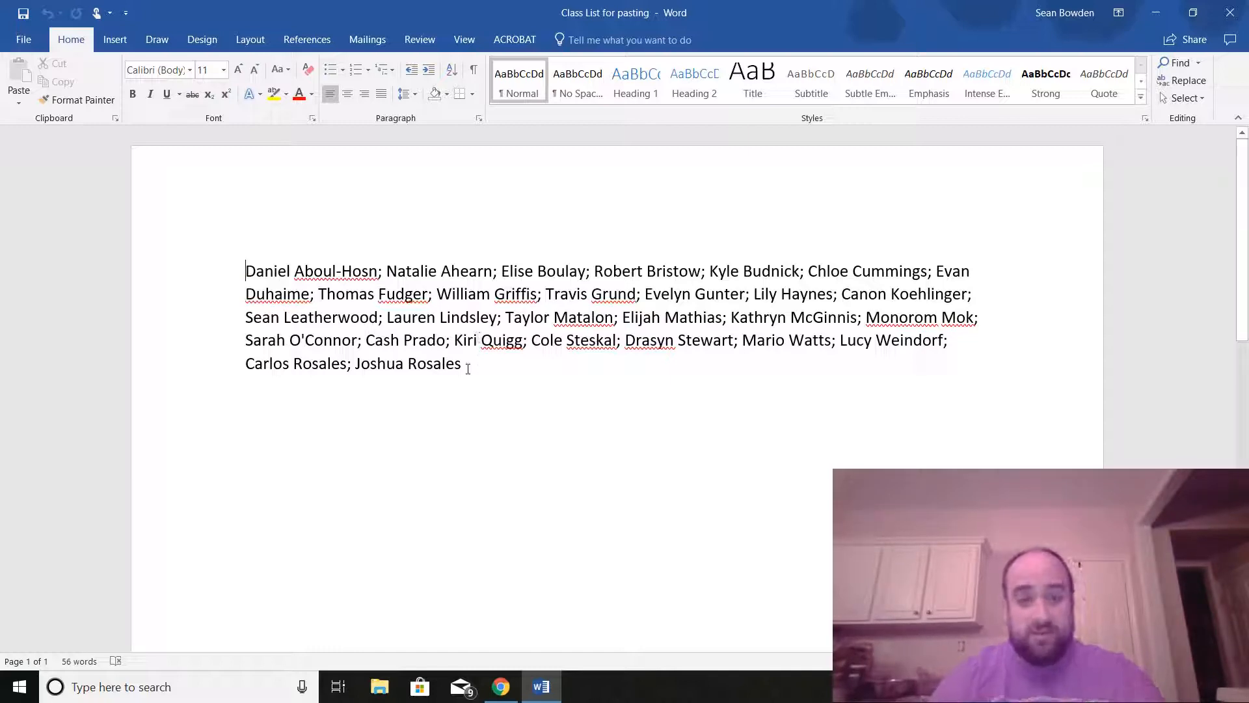
left_click_drag(463, 364, 266, 271)
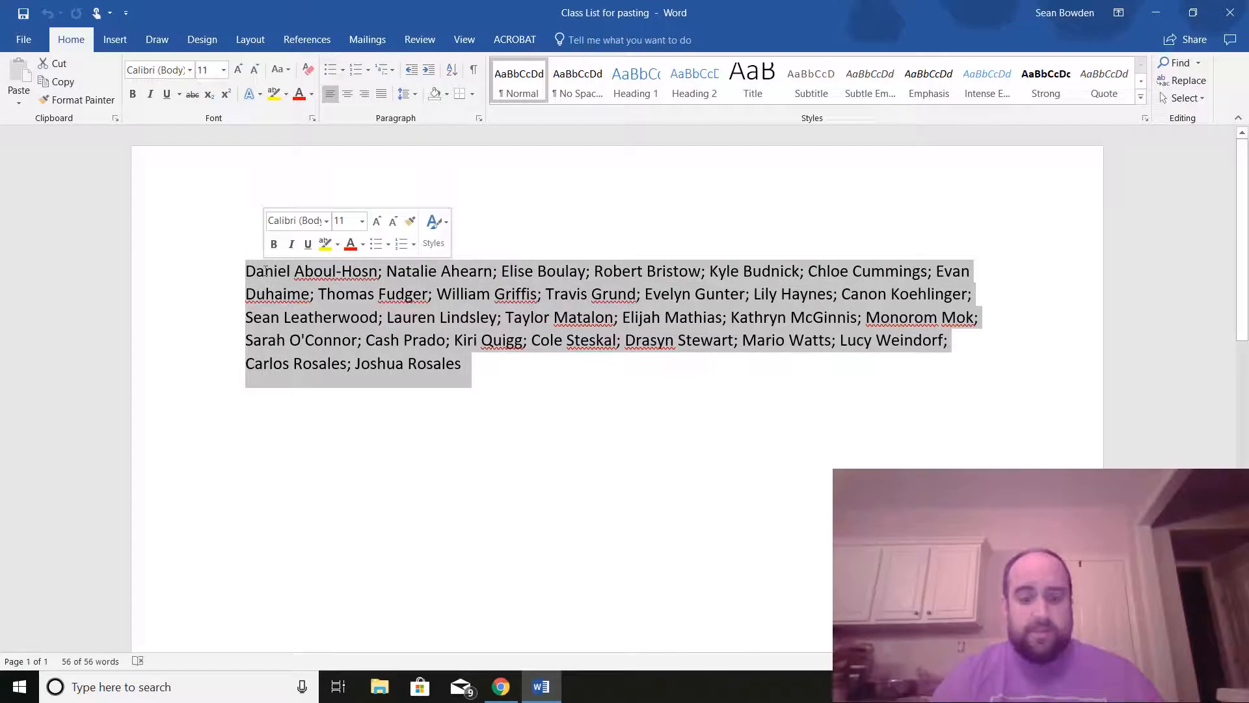
right_click(265, 271)
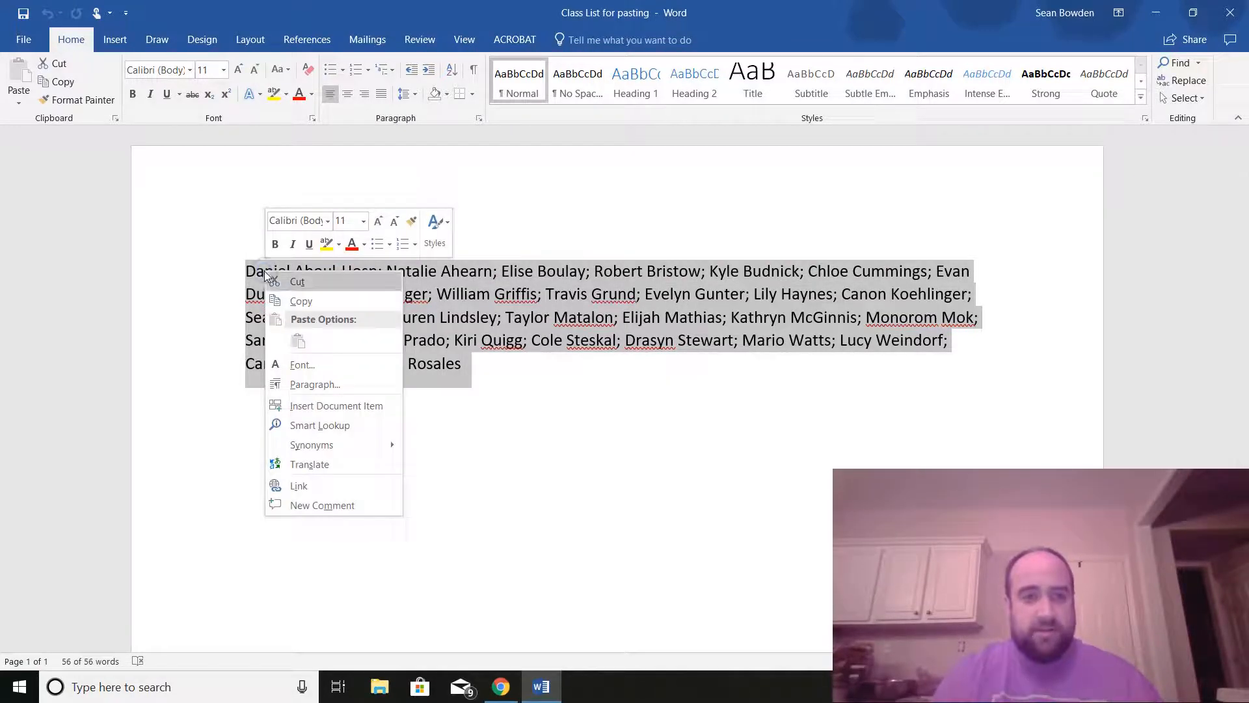
left_click(295, 302)
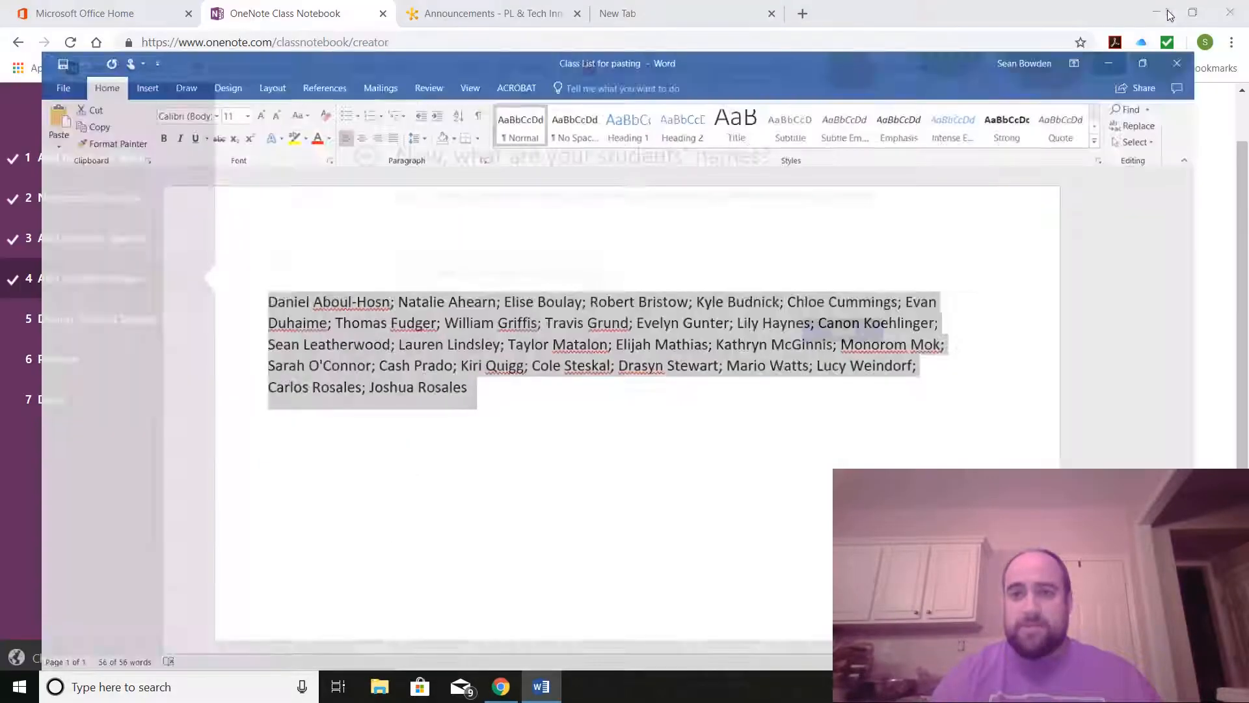
Back in the Chrome notebook setup, paste the copied class list as students and add one more student from the directory suggestions.
left_click(1156, 12)
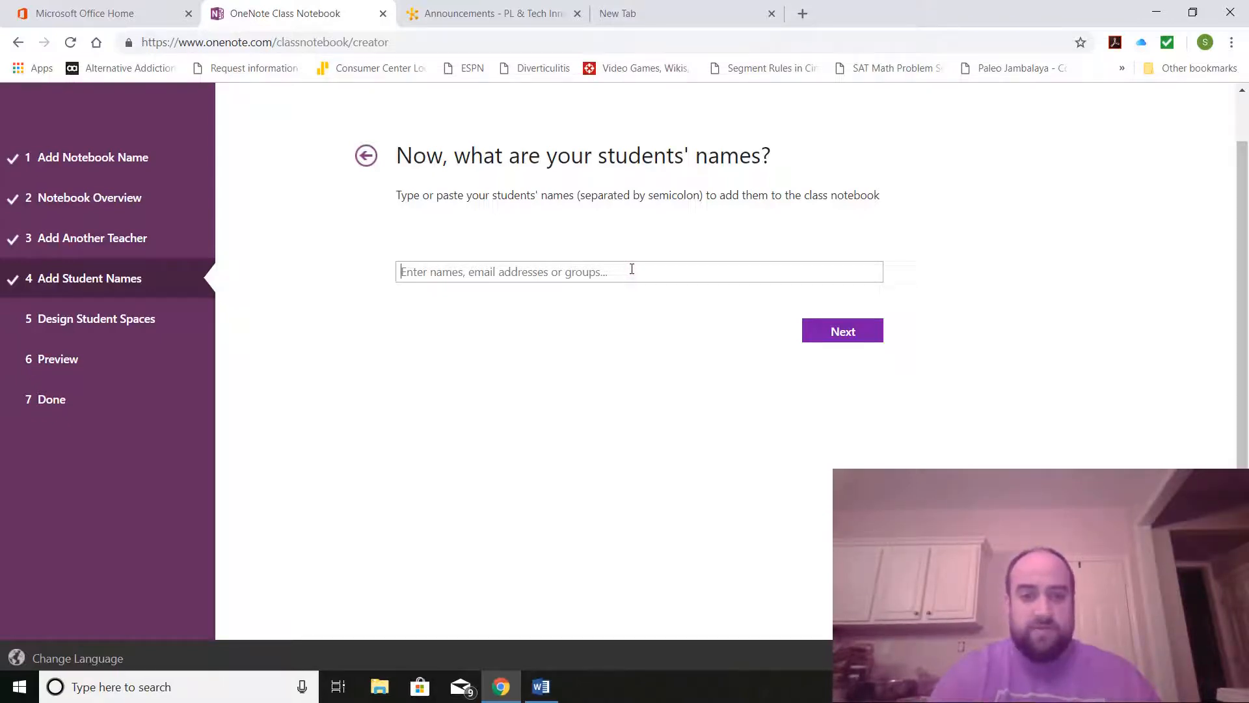
key("ctrl+v")
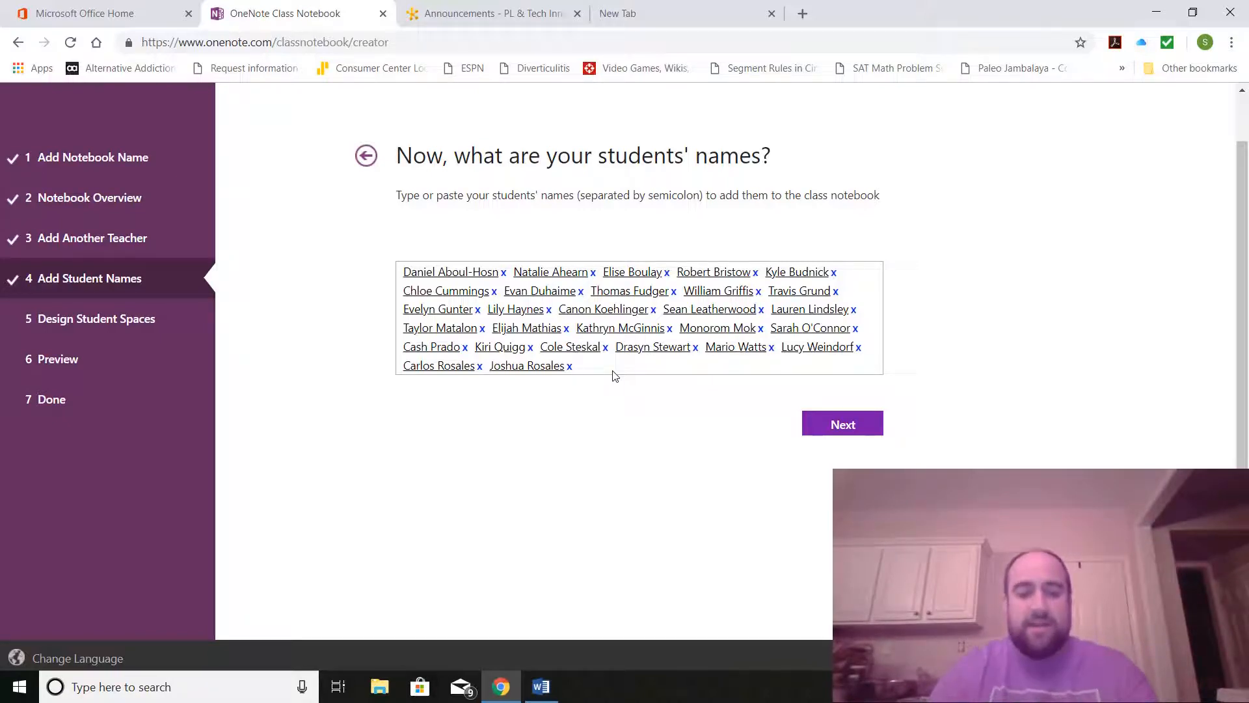
type("Anakin")
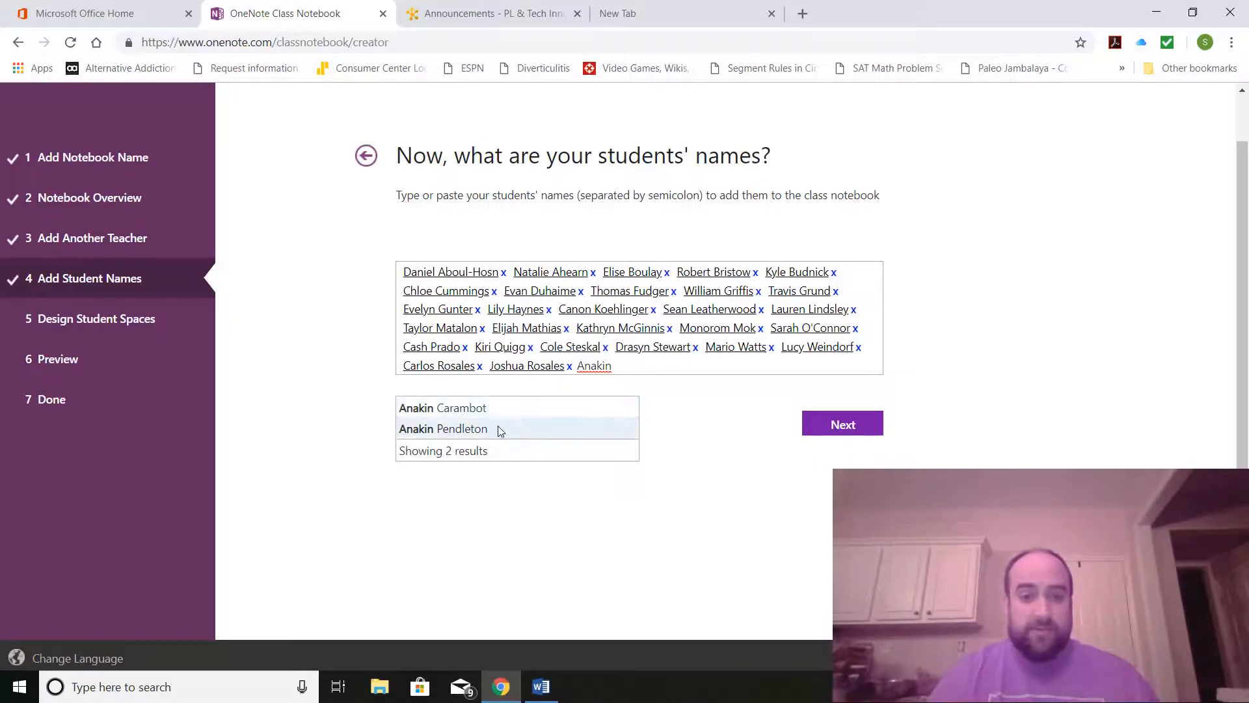
left_click(471, 429)
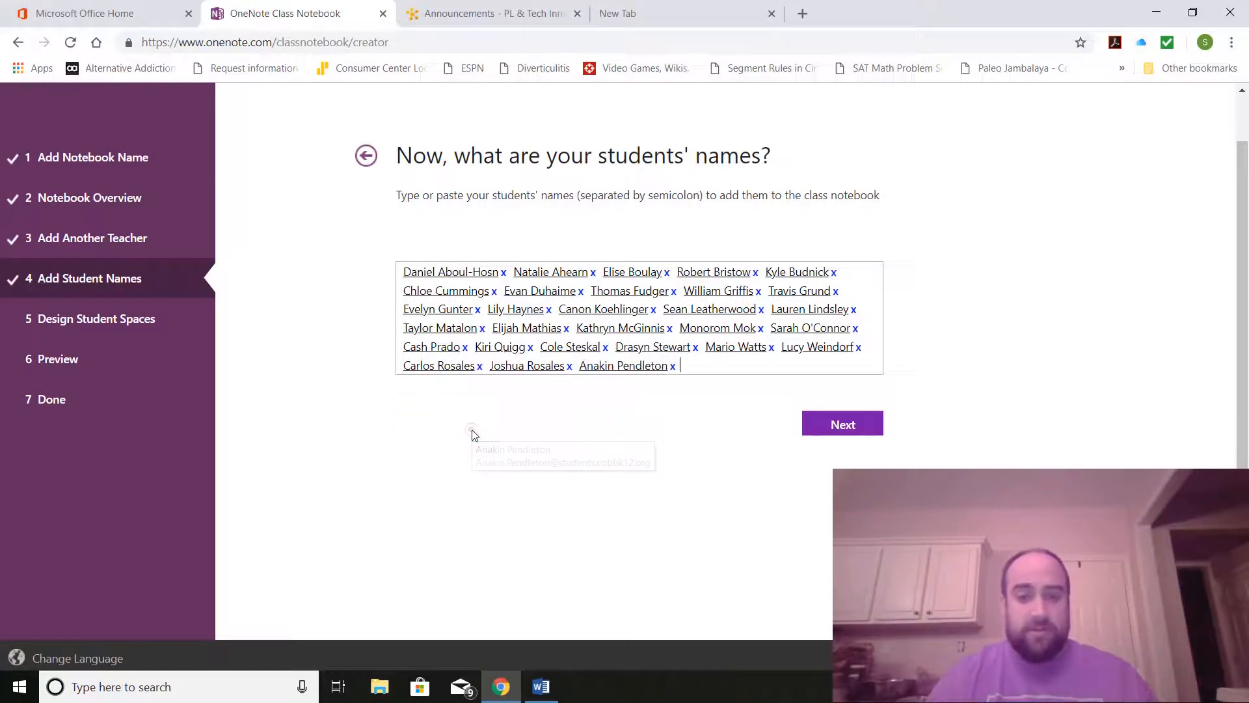
left_click(862, 430)
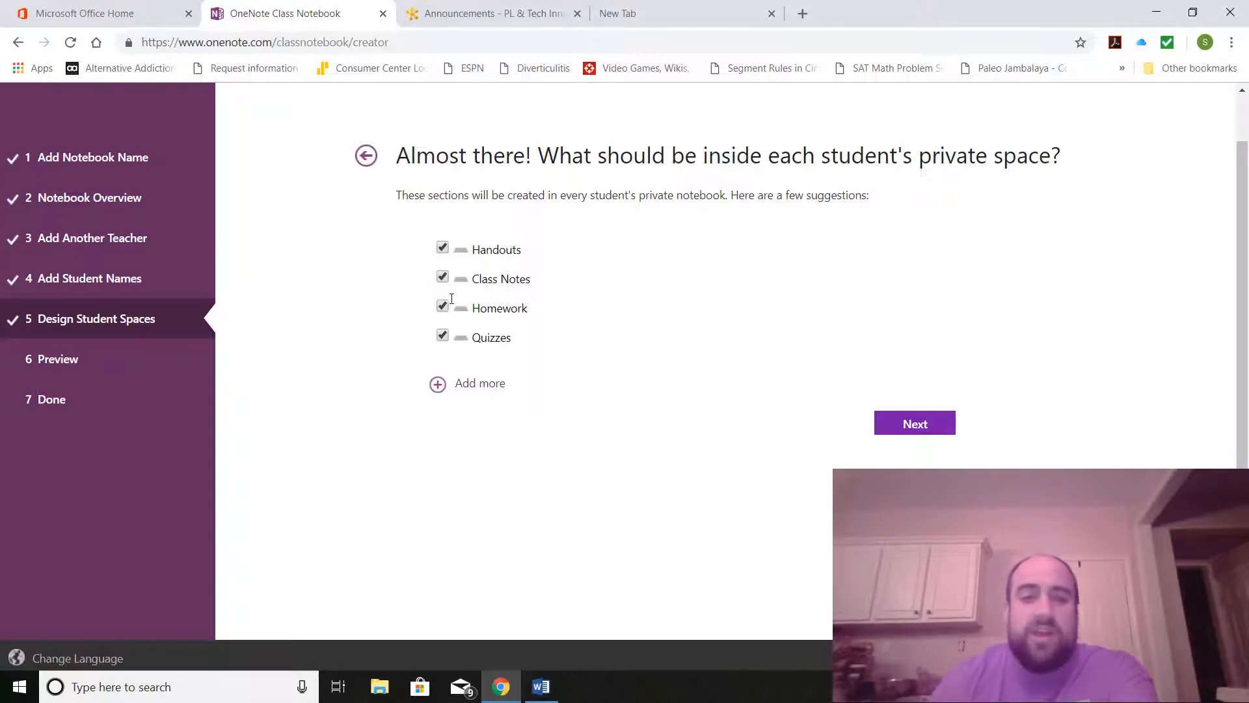
Keep Handouts, Class Notes, Homework and Quizzes as the sections of each student's private space and continue.
left_click(443, 251)
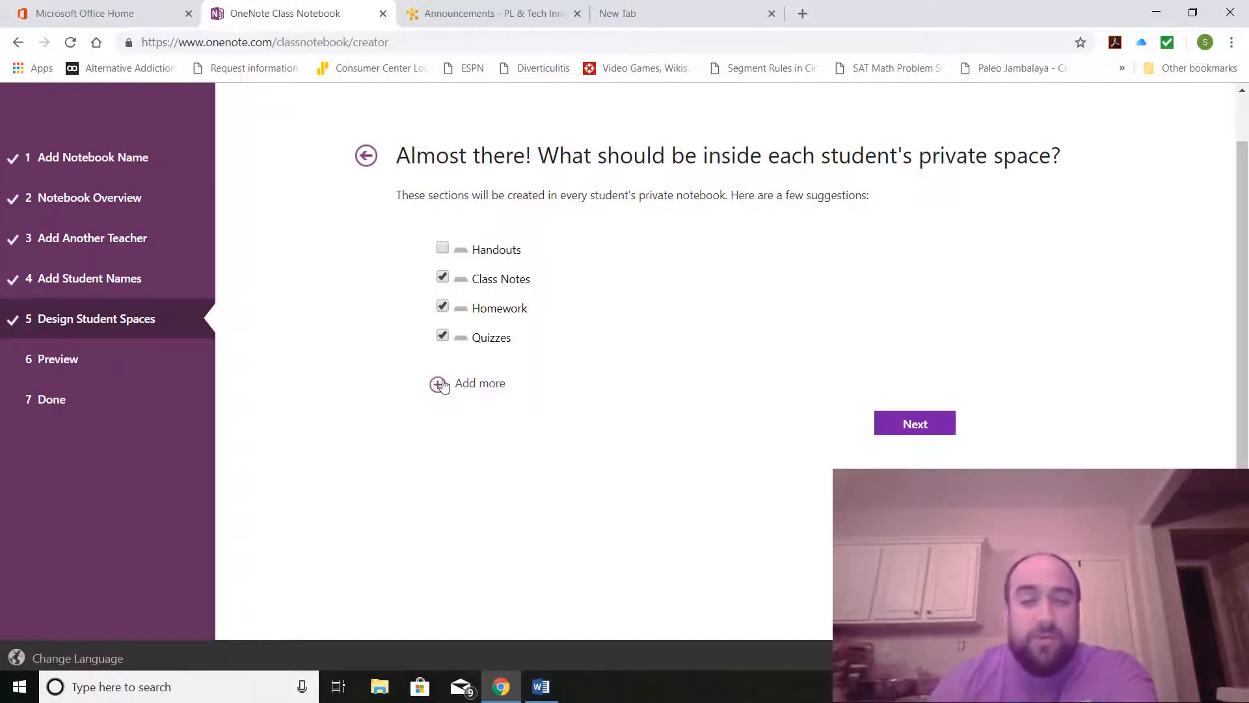
left_click(443, 248)
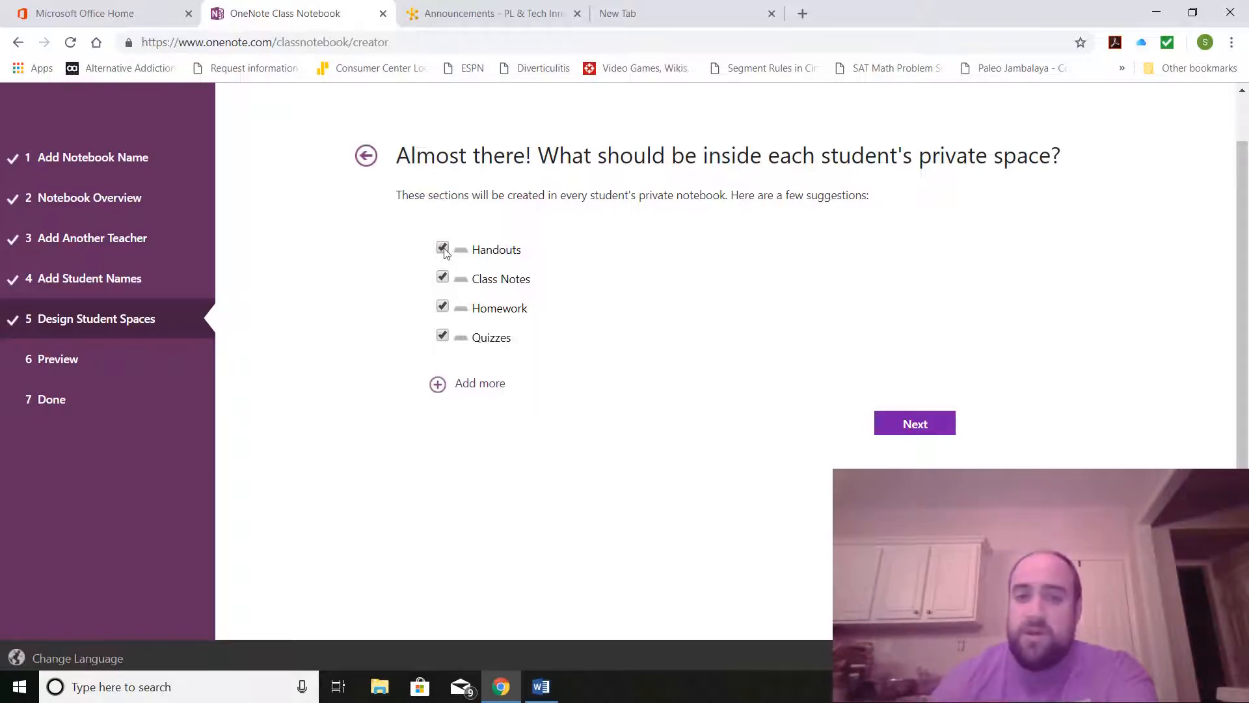
left_click(914, 425)
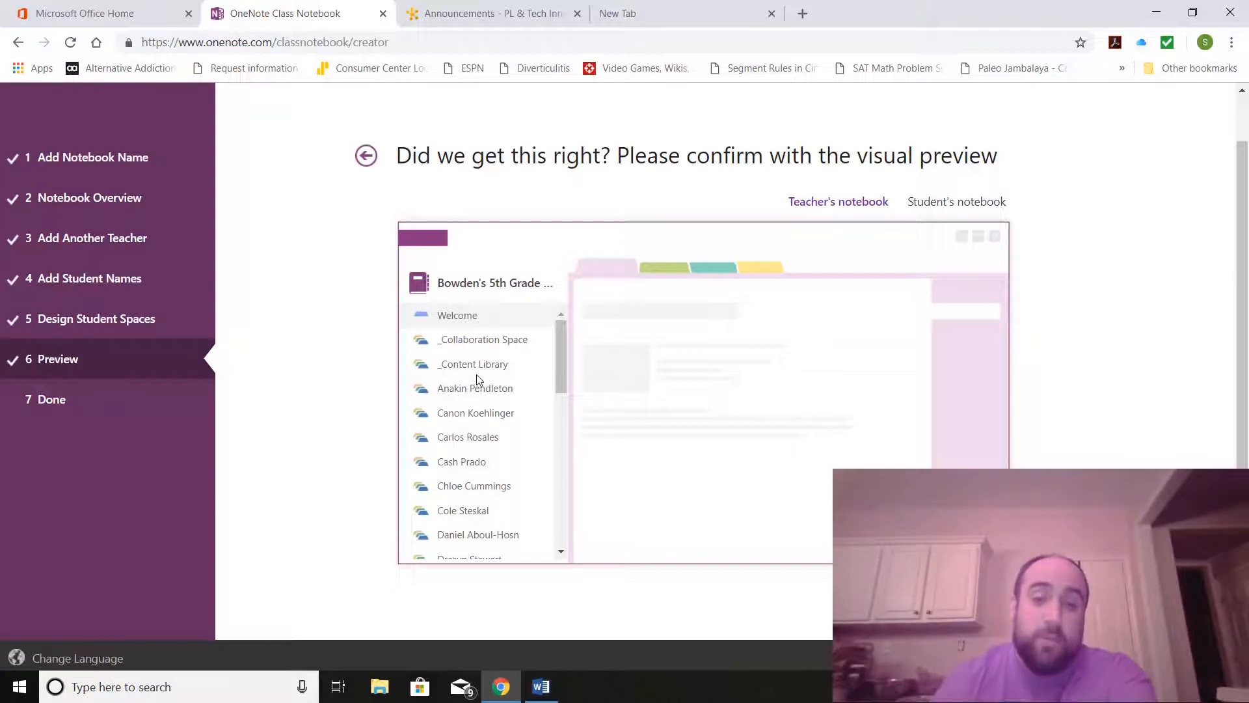
Preview the student's version of the notebook and create the class notebook.
left_click(932, 209)
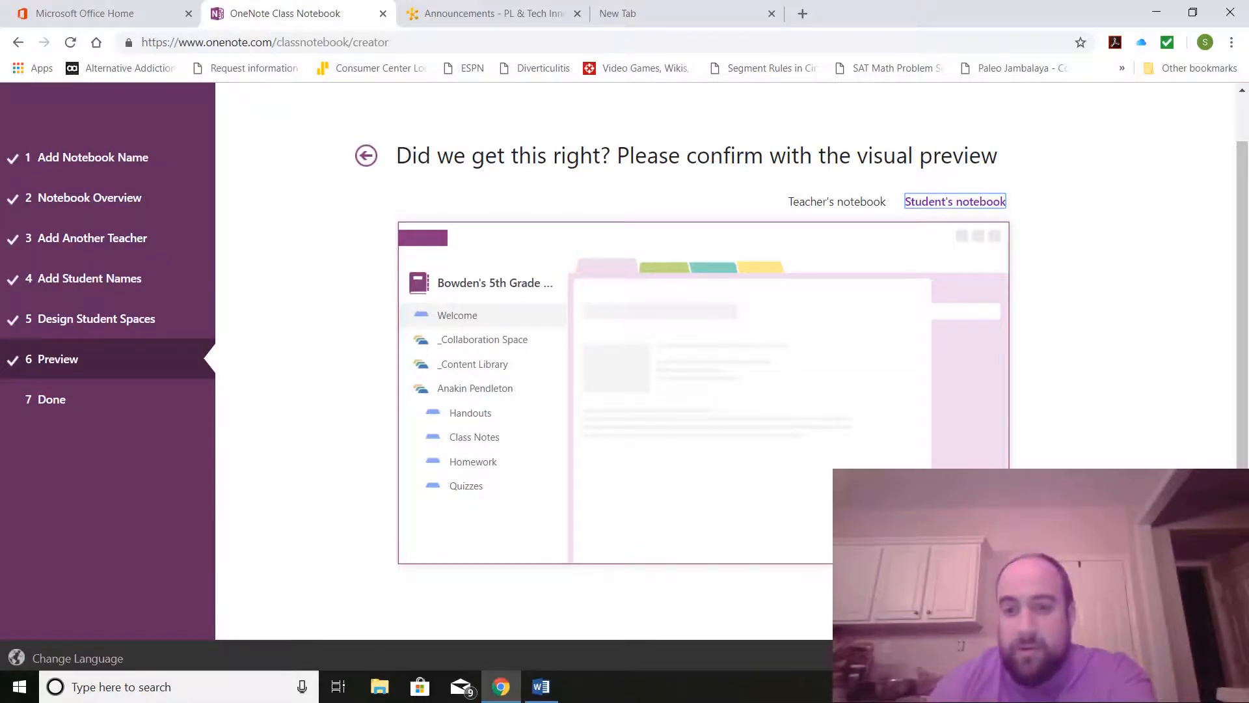
left_click(974, 600)
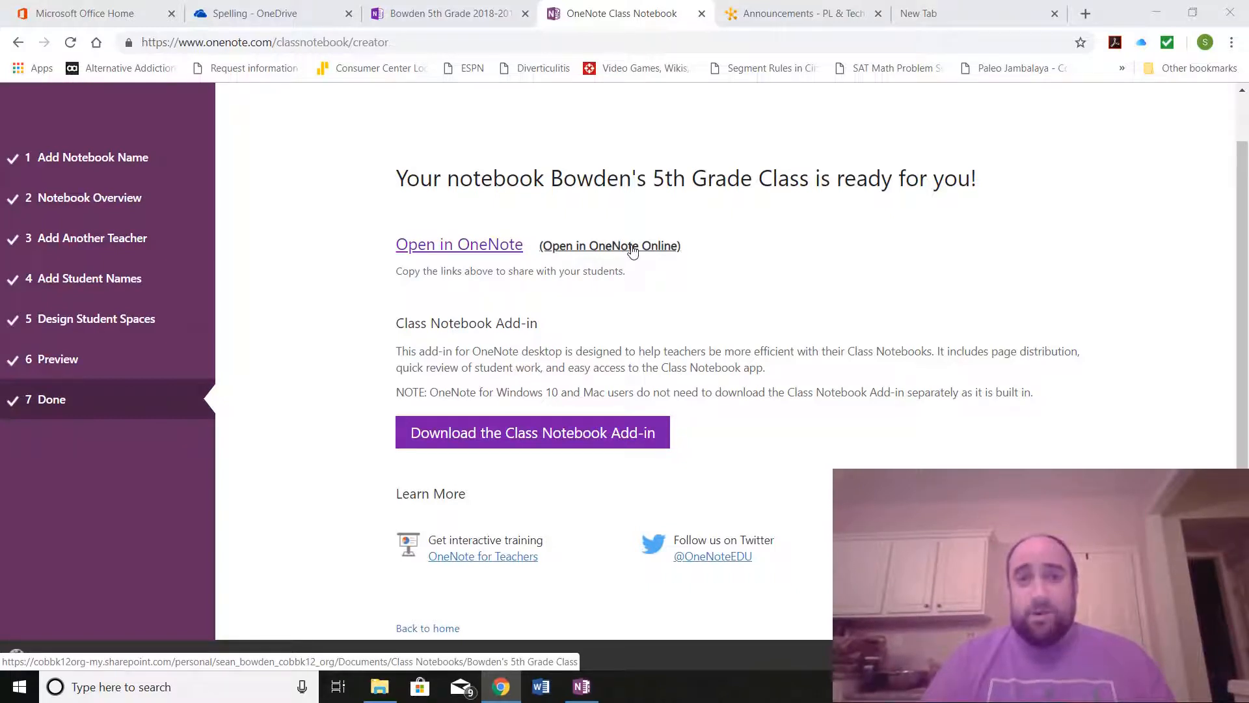
Open the finished class notebook in OneNote 2016, allowing the link through the security notice.
left_click(478, 247)
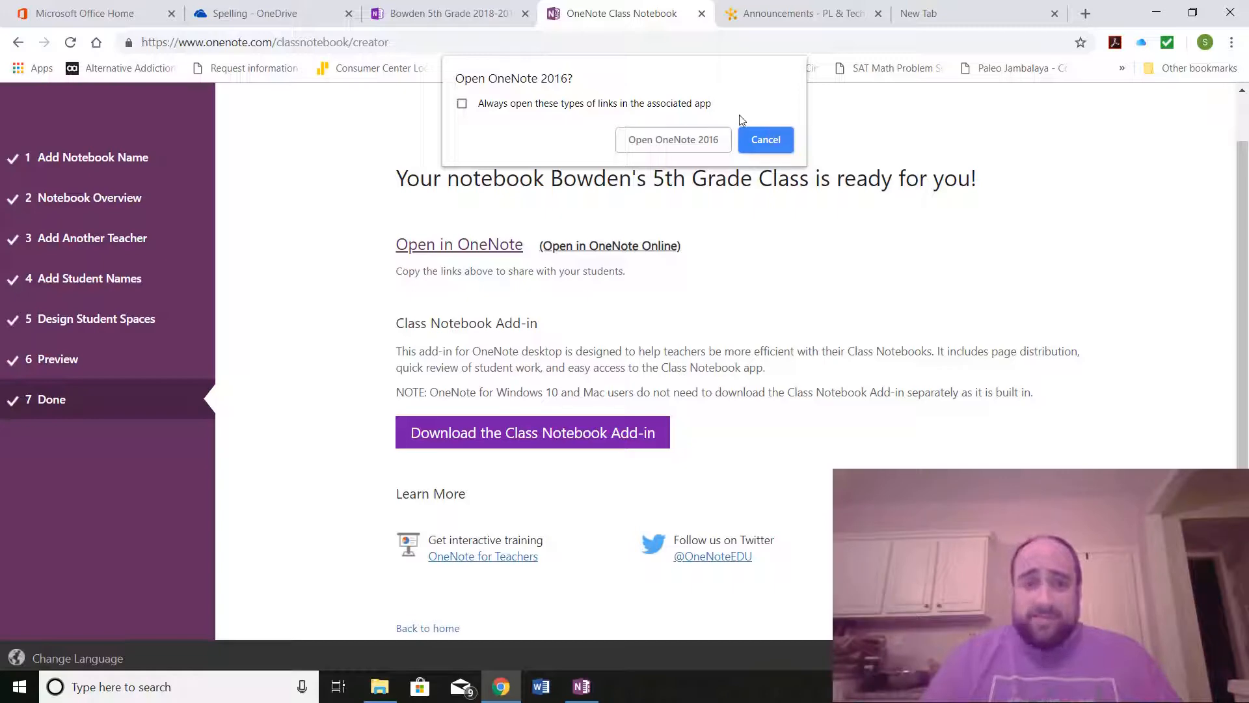
left_click(668, 145)
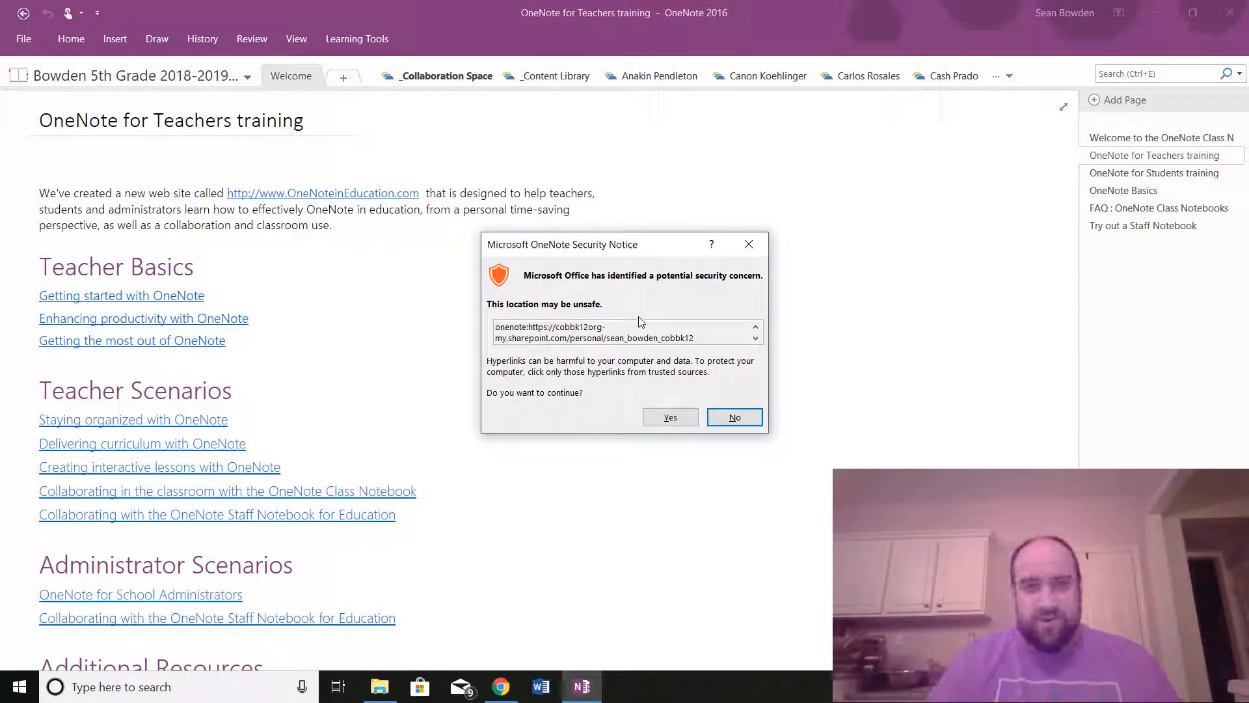
left_click(670, 416)
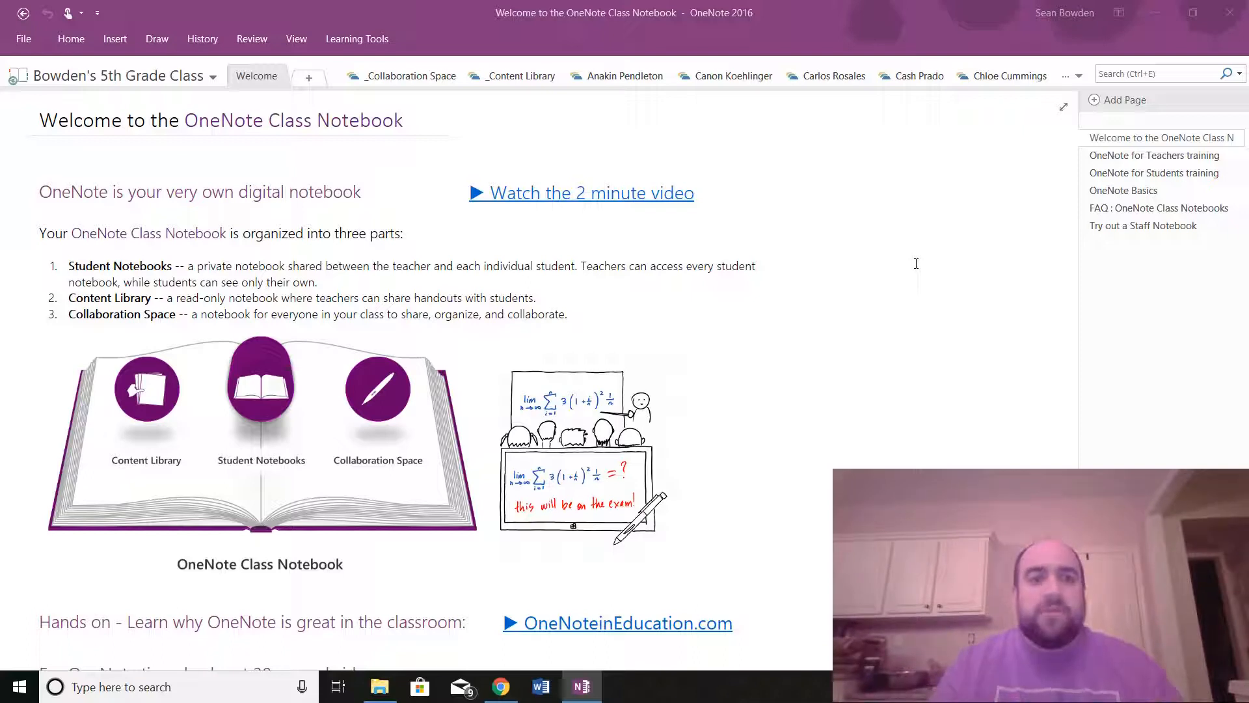
Add a page to the Collaboration Space titled "How do you all feel about OneNote?".
left_click(410, 76)
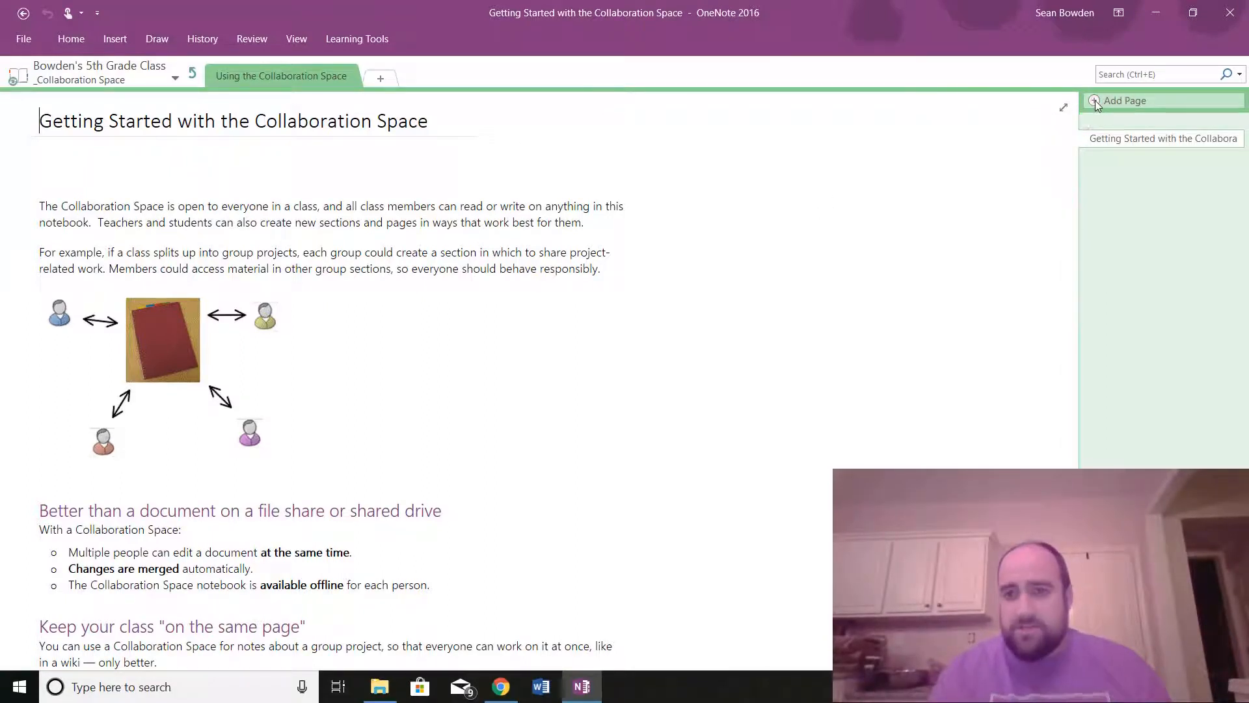
left_click(1097, 102)
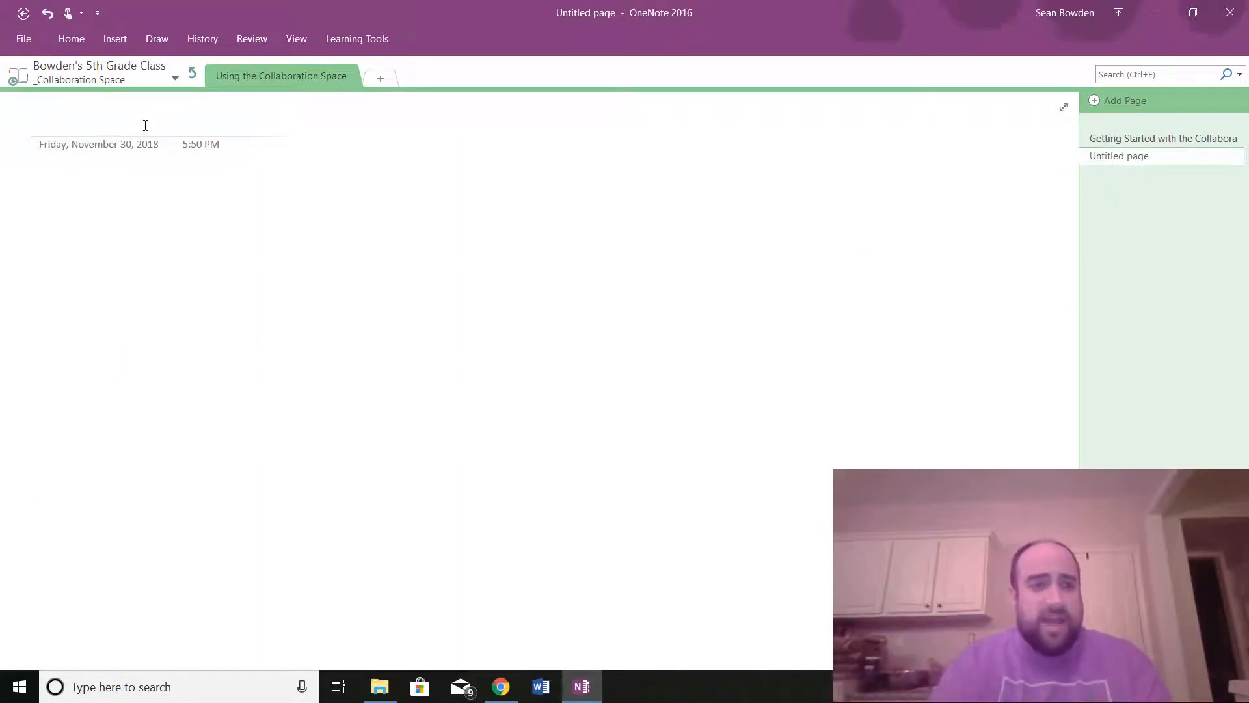
type("HOw do you g")
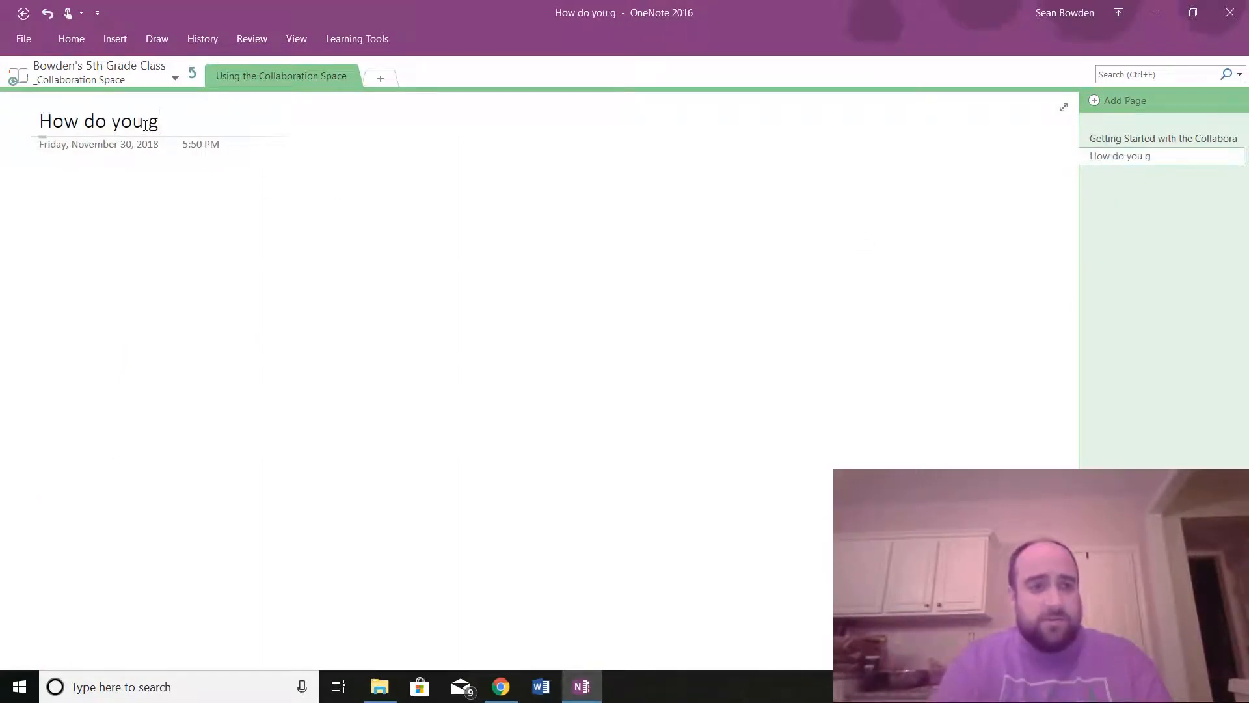
key("BackSpace")
type("all feel about")
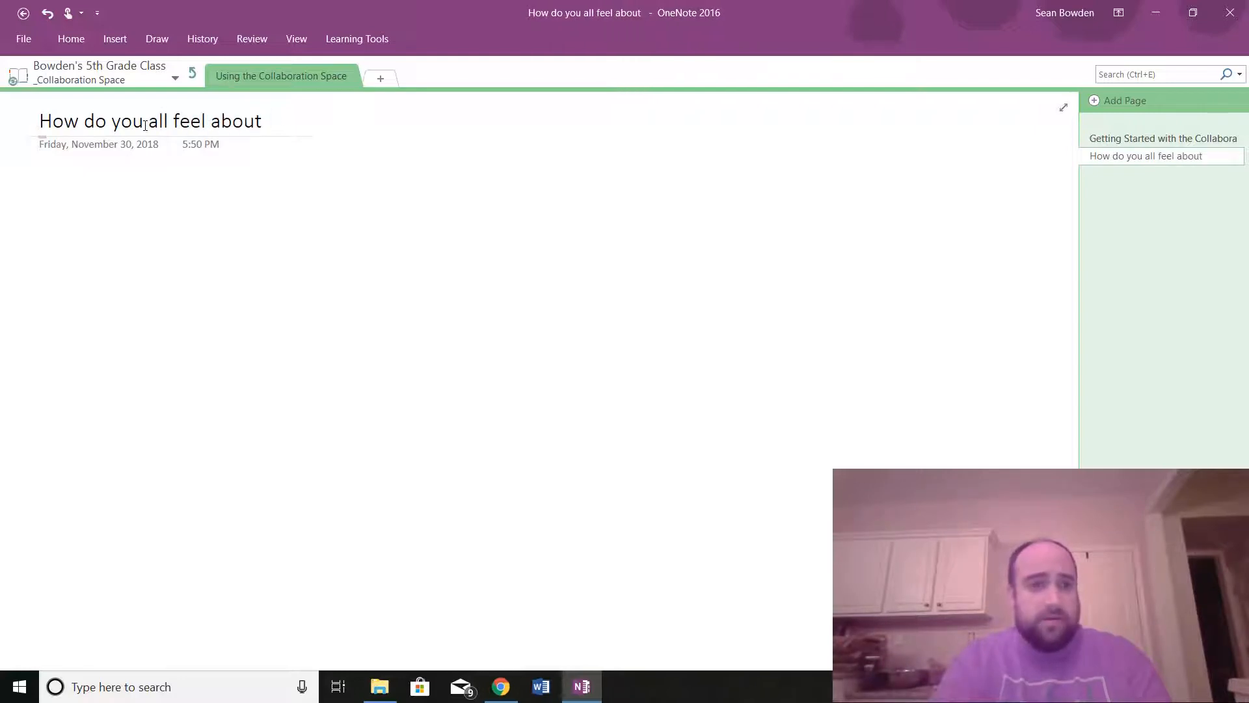
type(" OneNOte?")
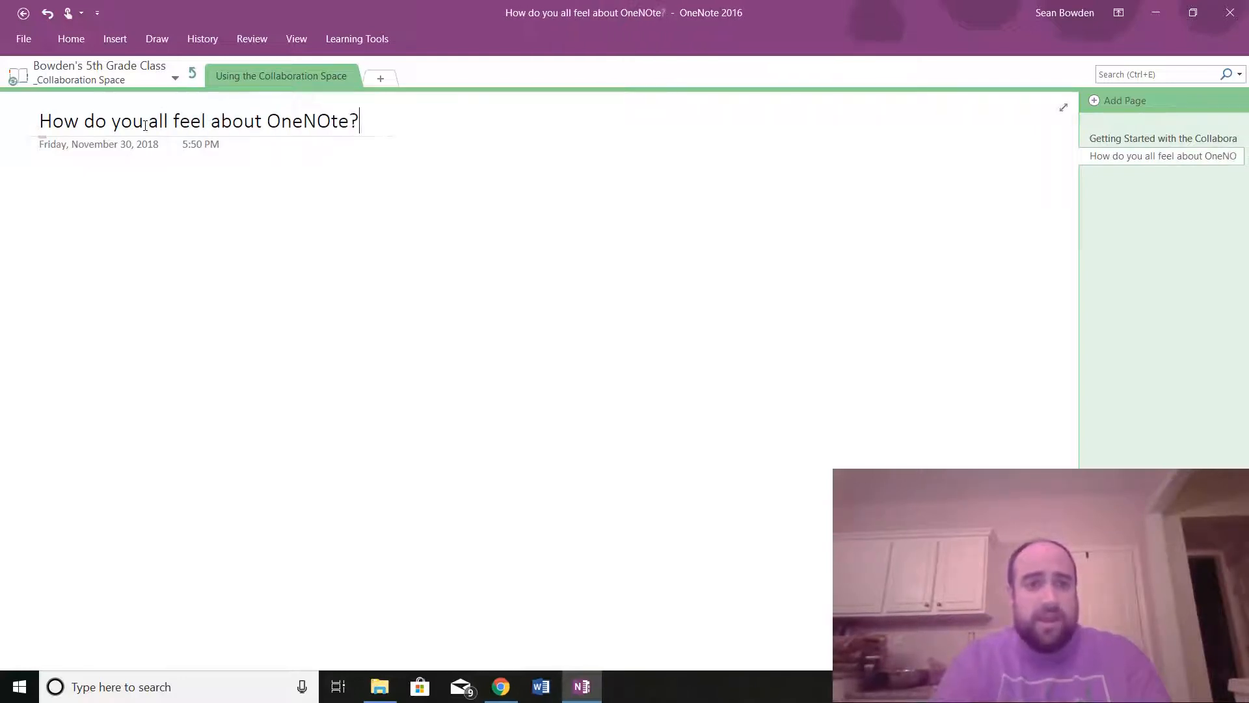
key("BackSpace")
key("BackSpace")
key("BackSpace")
key("BackSpace")
type("ote?")
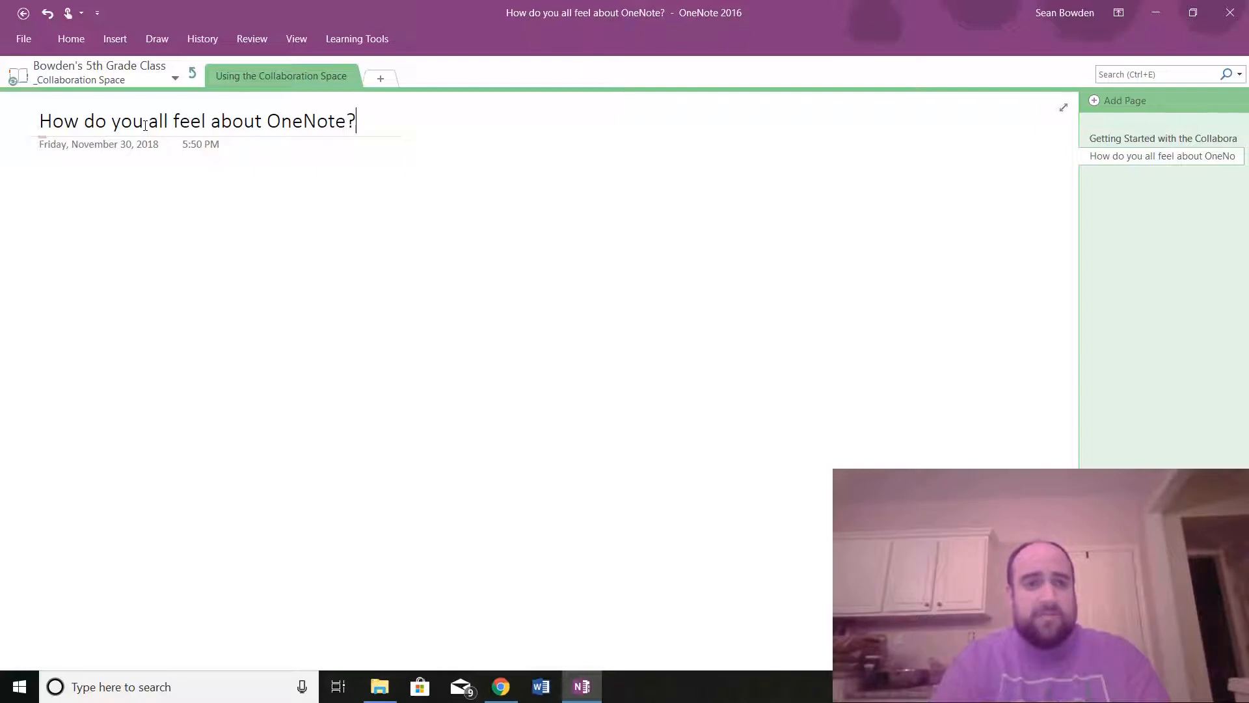
Write "Please respond to this question by typing your name and answering the question above?" in a note below the page title.
left_click(101, 178)
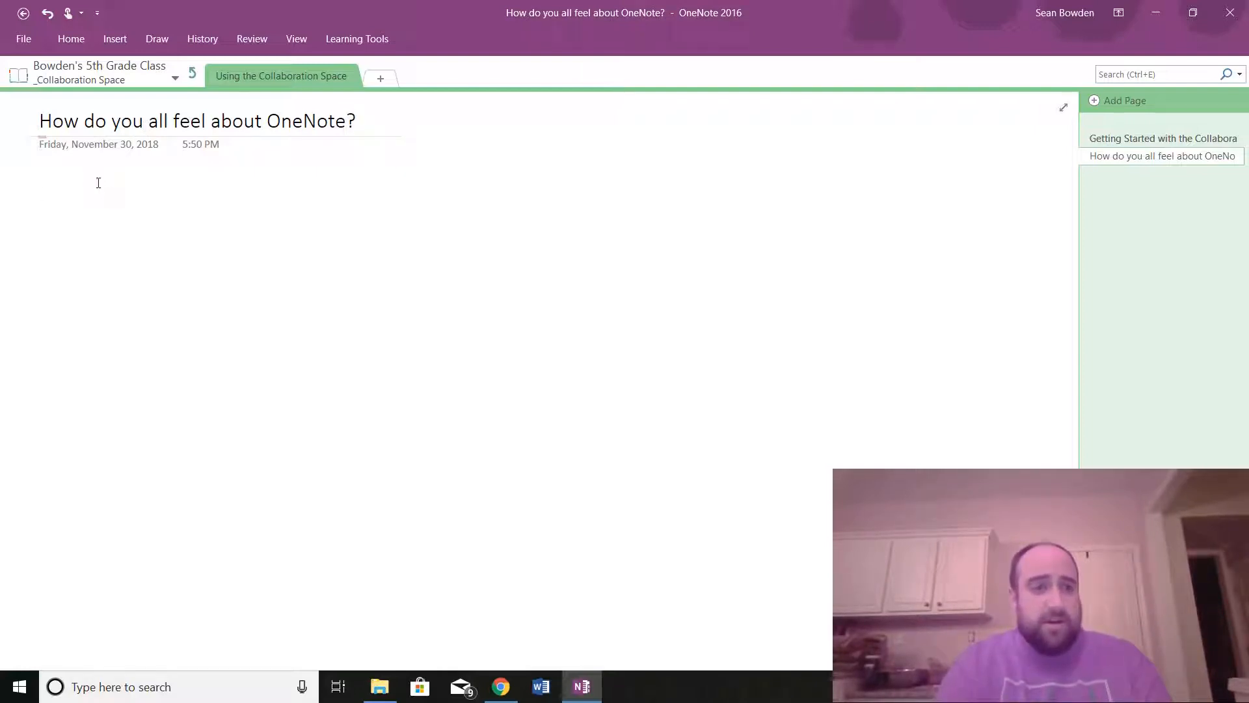
left_click(95, 182)
type("Pleas")
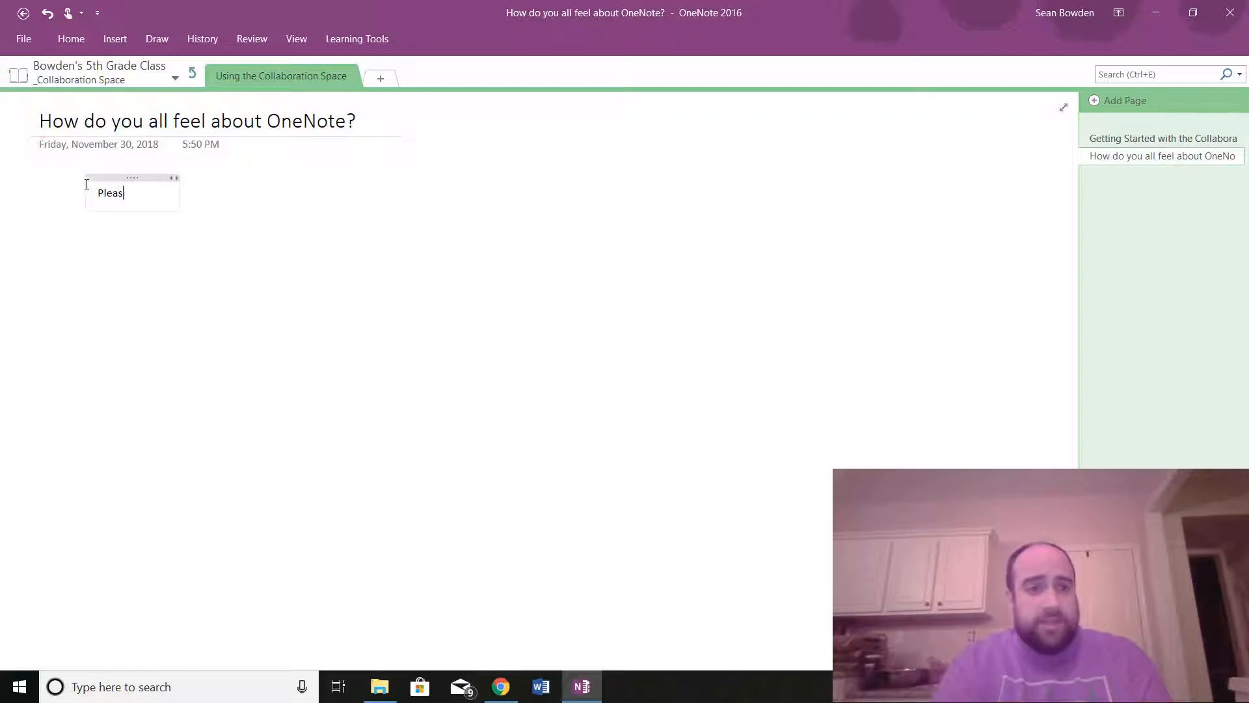
type("e respond to this quesetion")
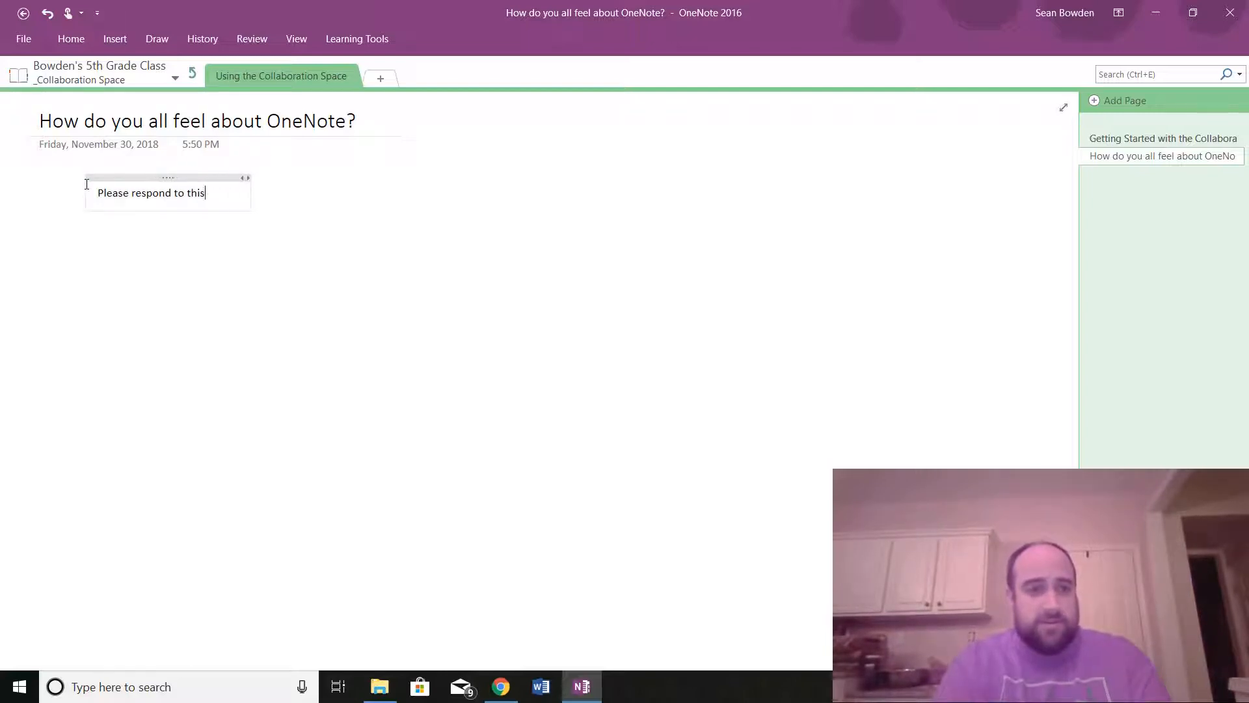
key("BackSpace")
key("BackSpace")
key("BackSpace")
key("BackSpace")
key("BackSpace")
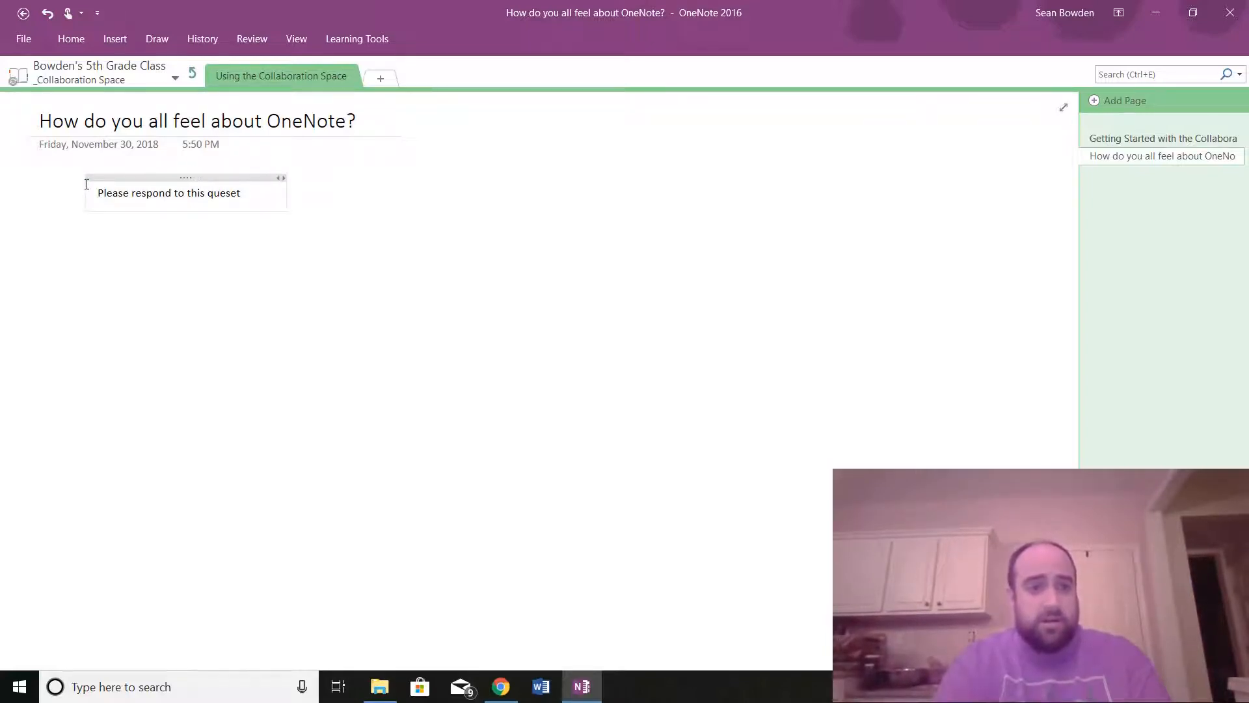
type("toiom b")
key("BackSpace")
key("BackSpace")
key("BackSpace")
key("BackSpace")
key("BackSpace")
key("BackSpace")
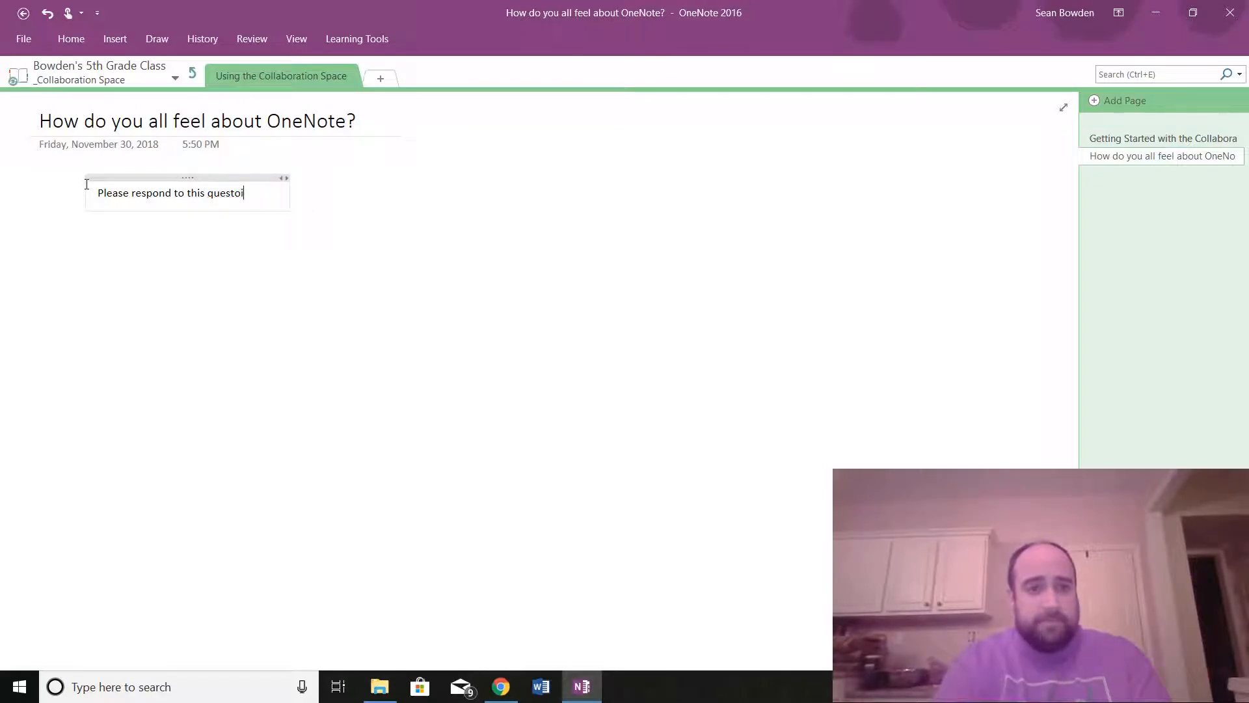
type("ion by tup")
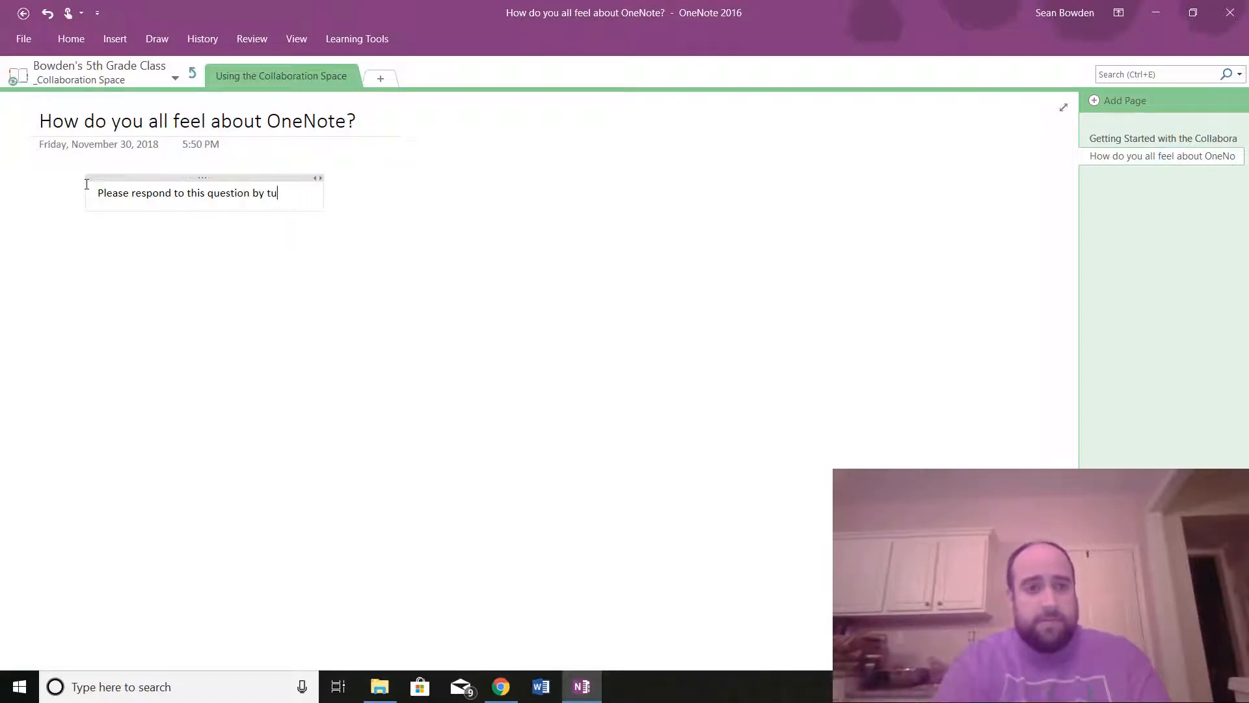
key("BackSpace")
key("BackSpace")
type("yping yo")
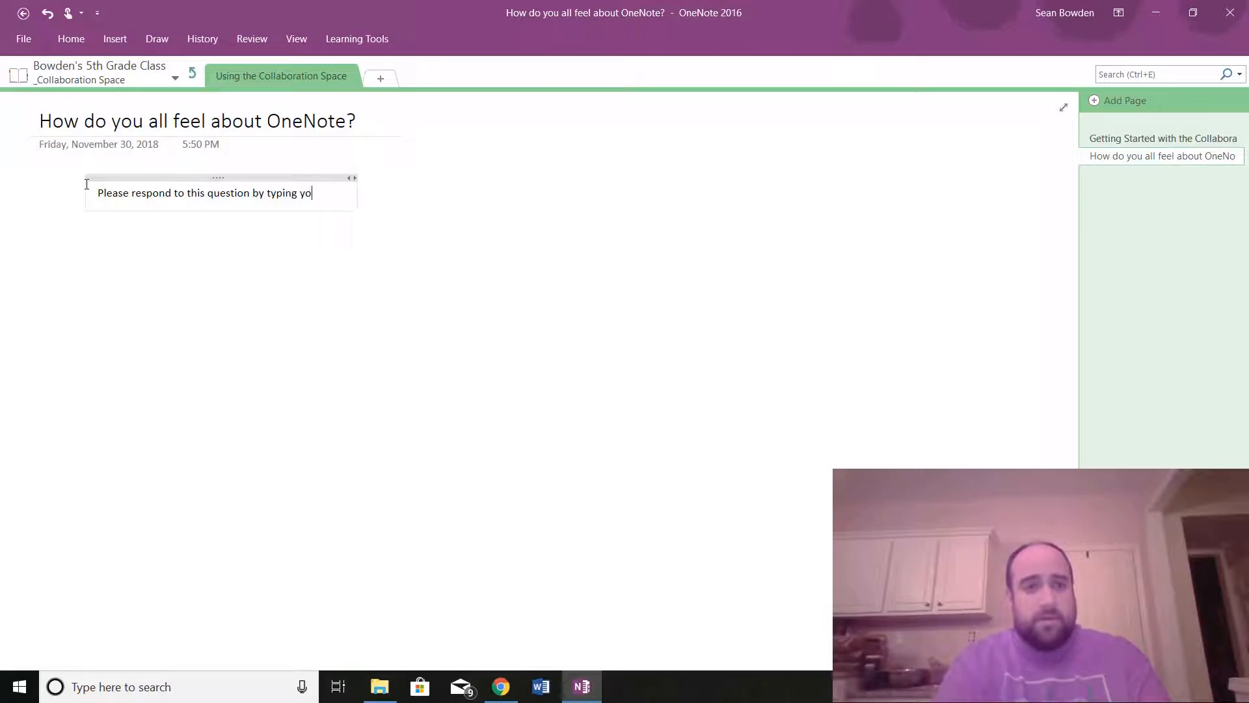
type("ur name")
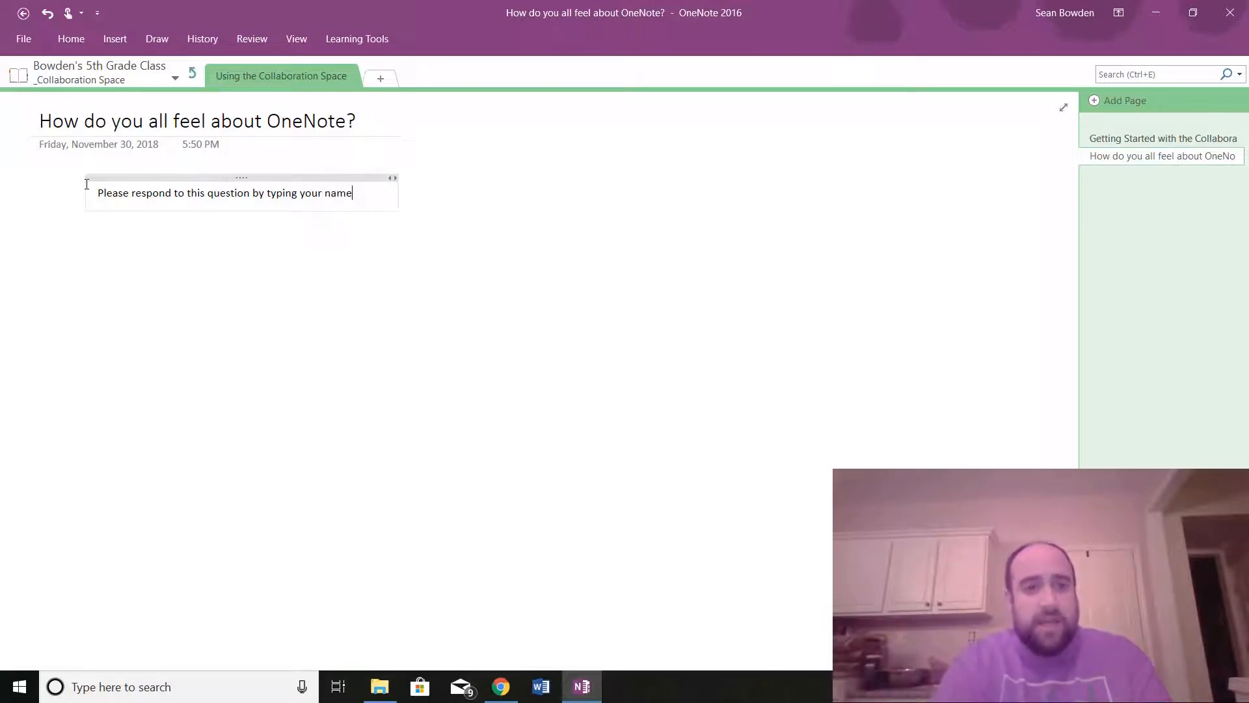
type(" and ans")
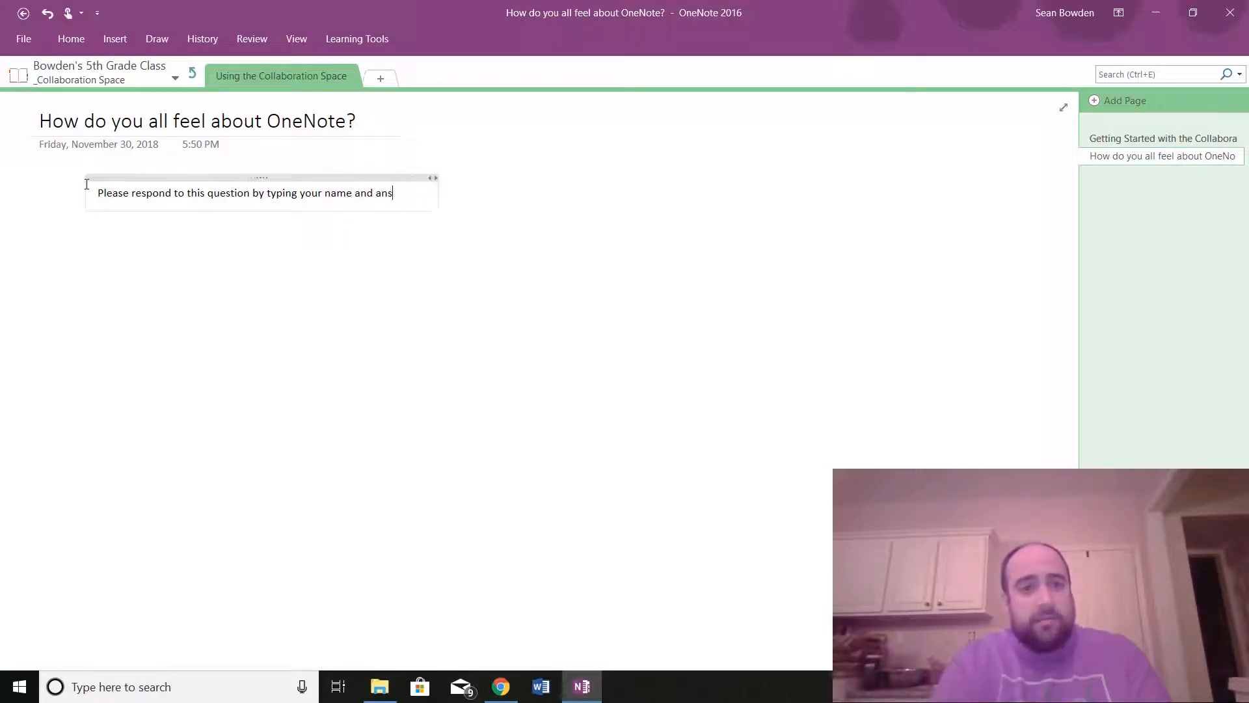
type("wering the question")
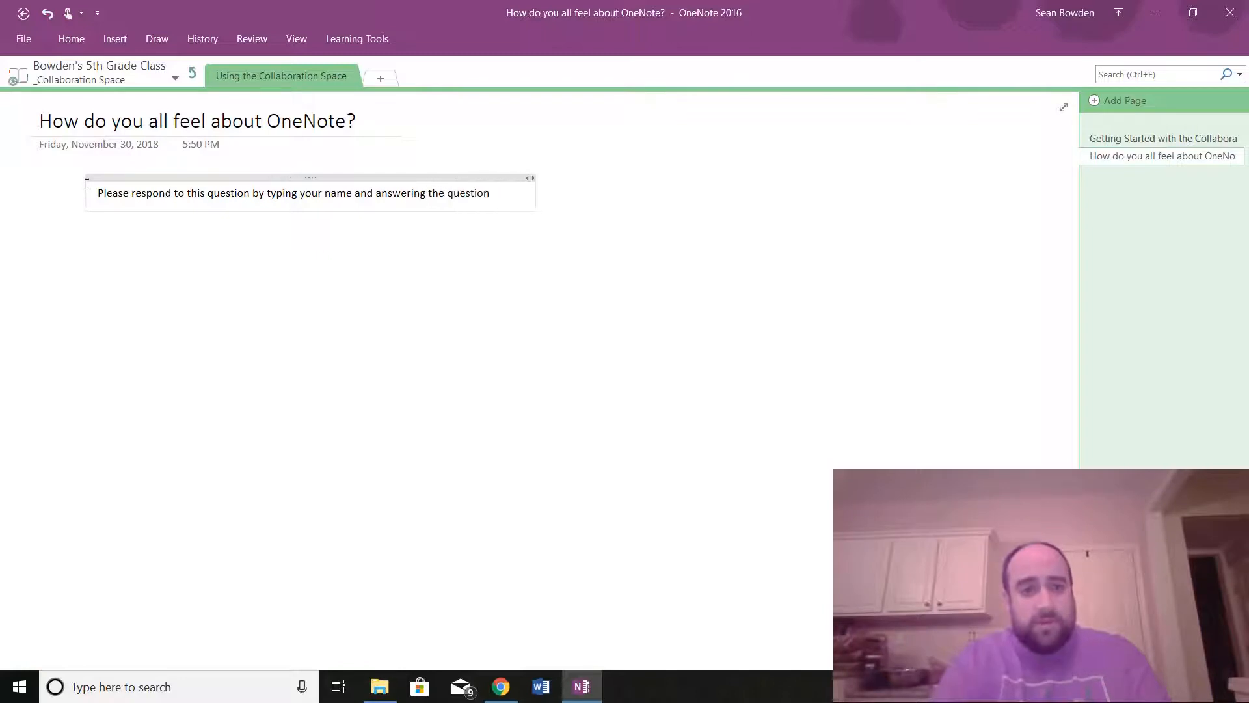
type(" above")
key("BackSpace")
key("BackSpace")
key("BackSpace")
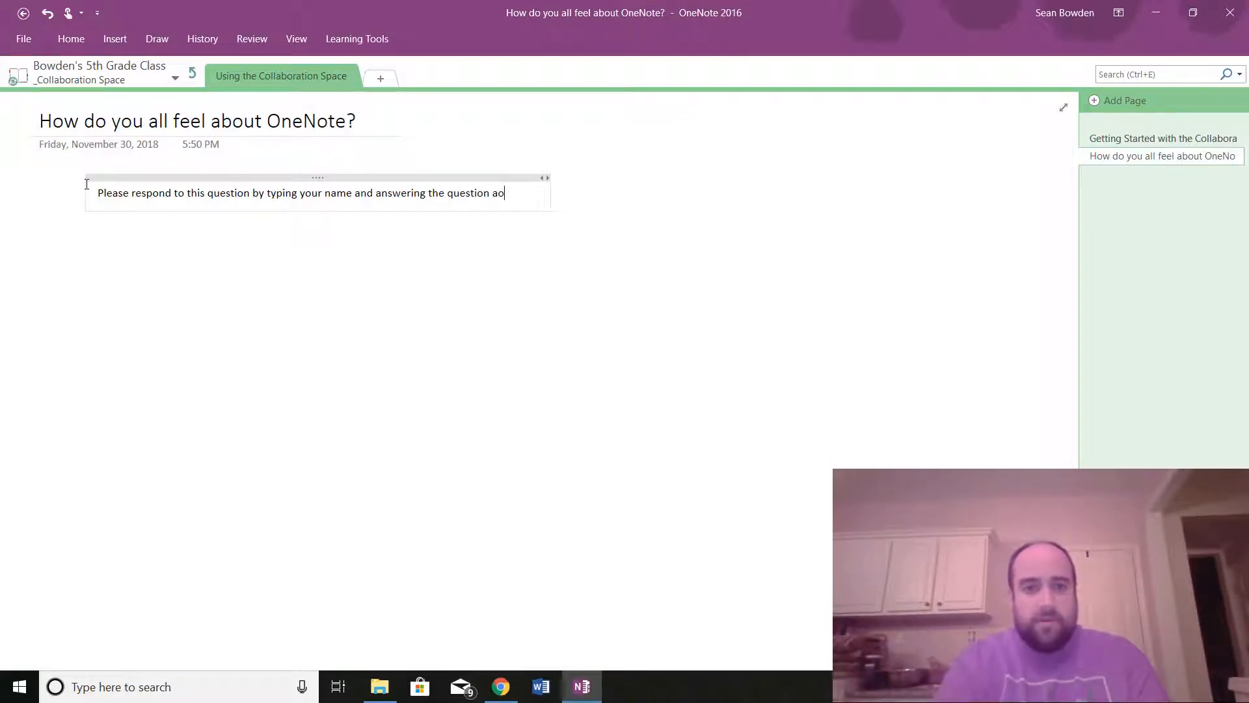
type("bove?")
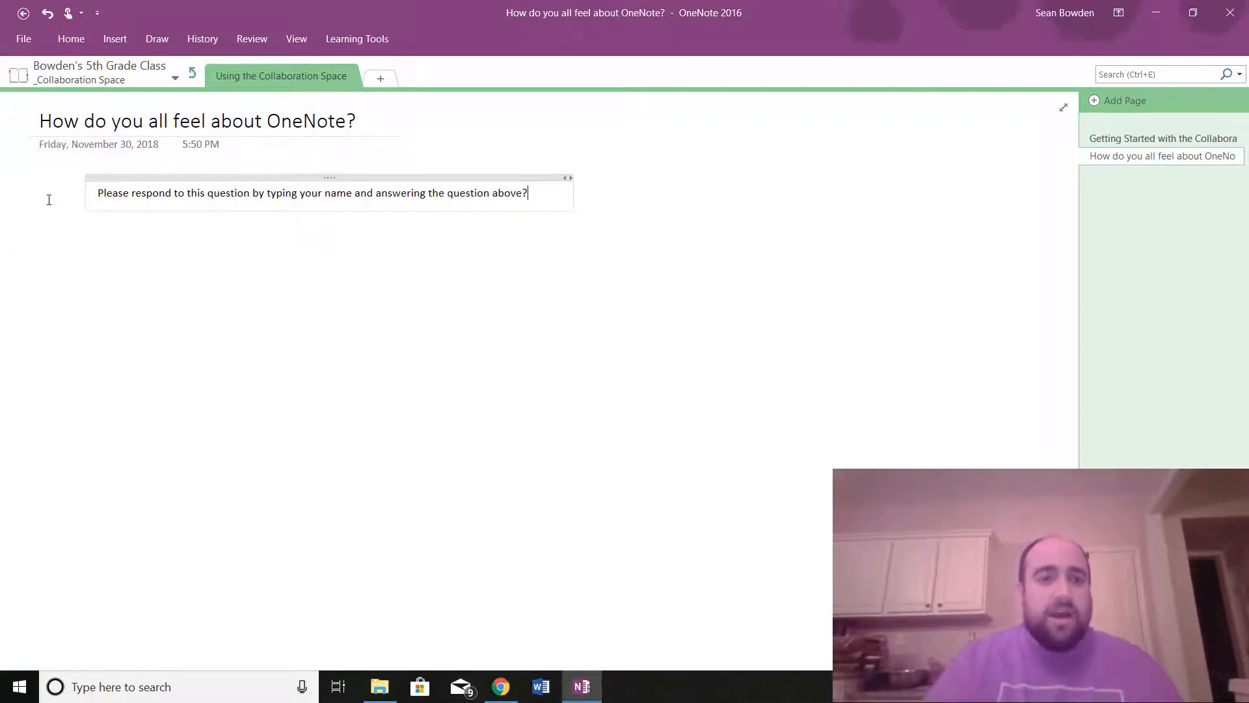
left_click(121, 237)
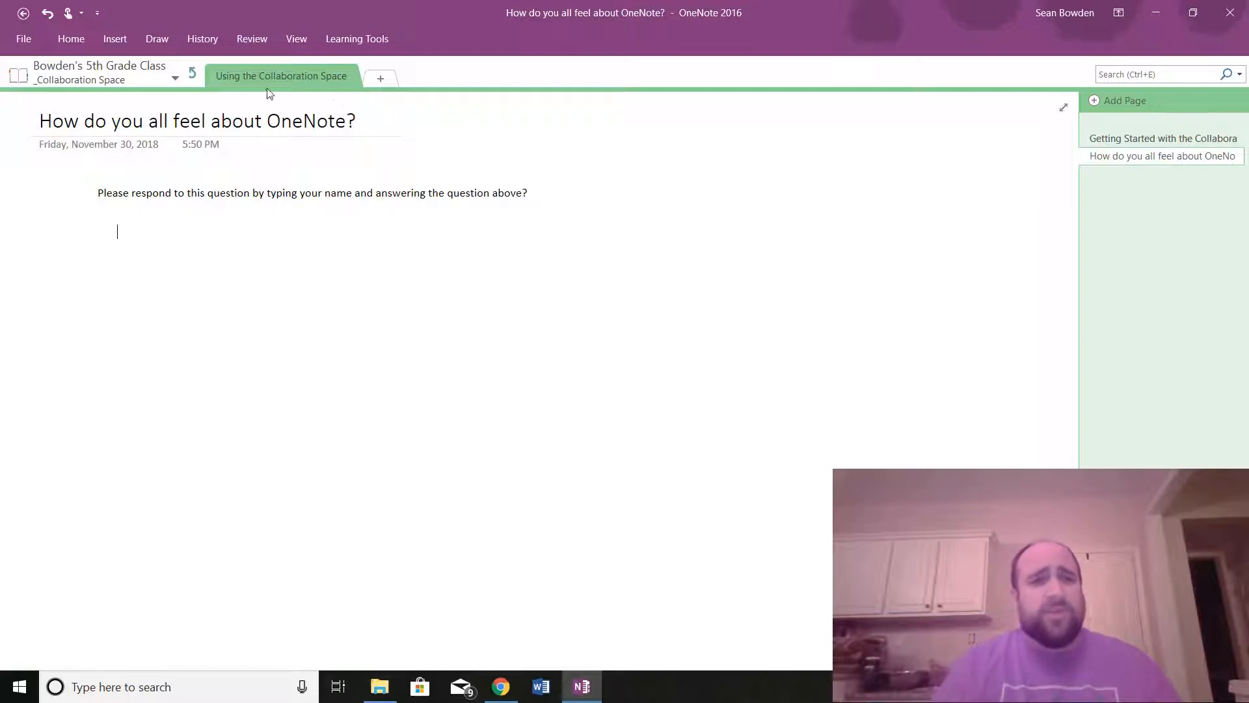
left_click(205, 40)
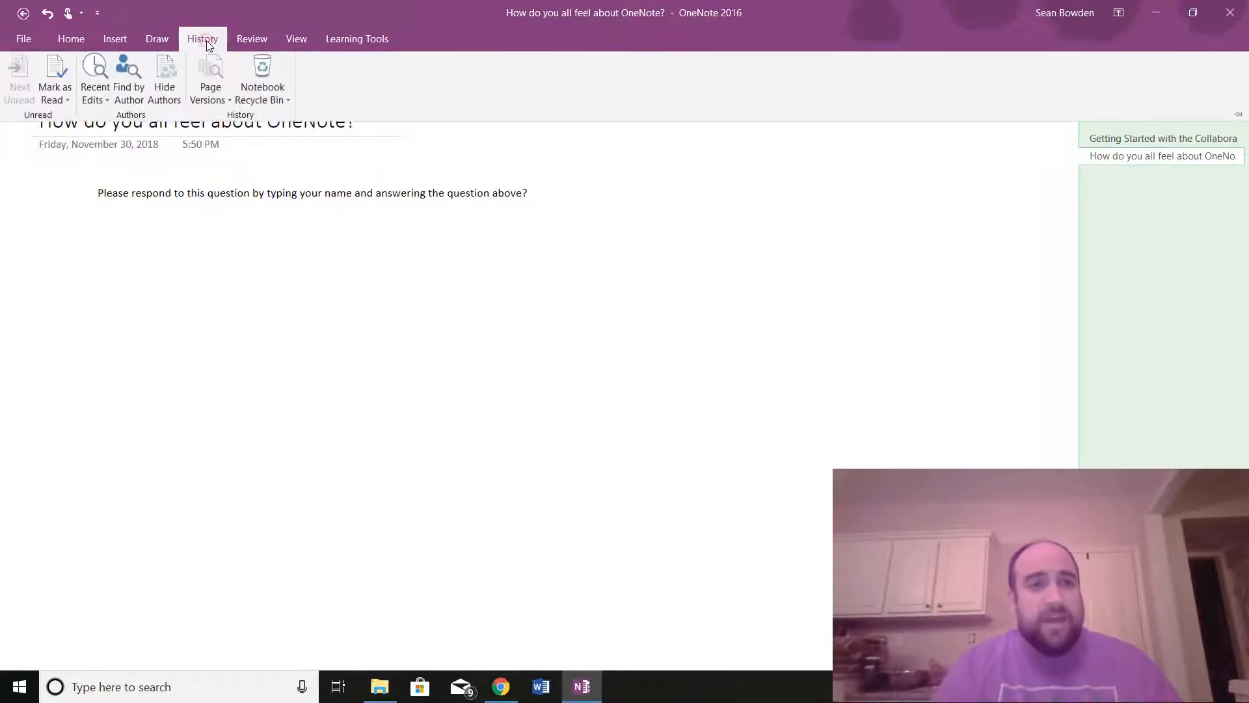
left_click(219, 104)
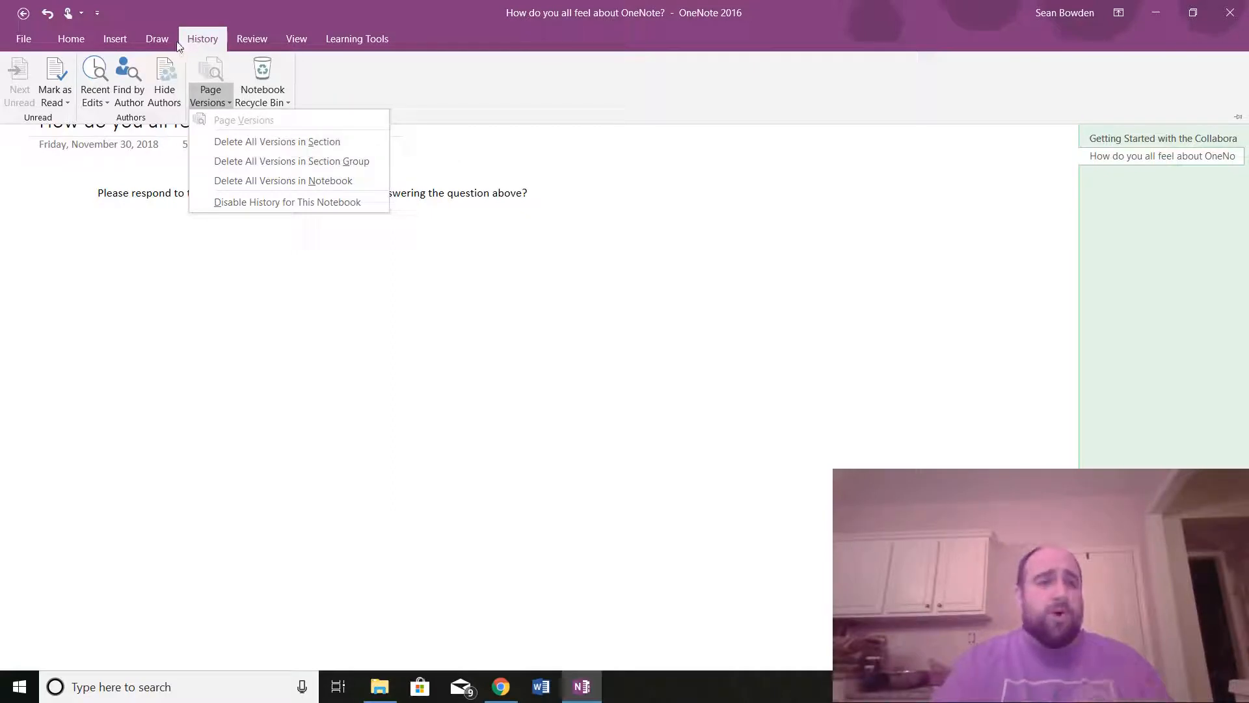
left_click(82, 46)
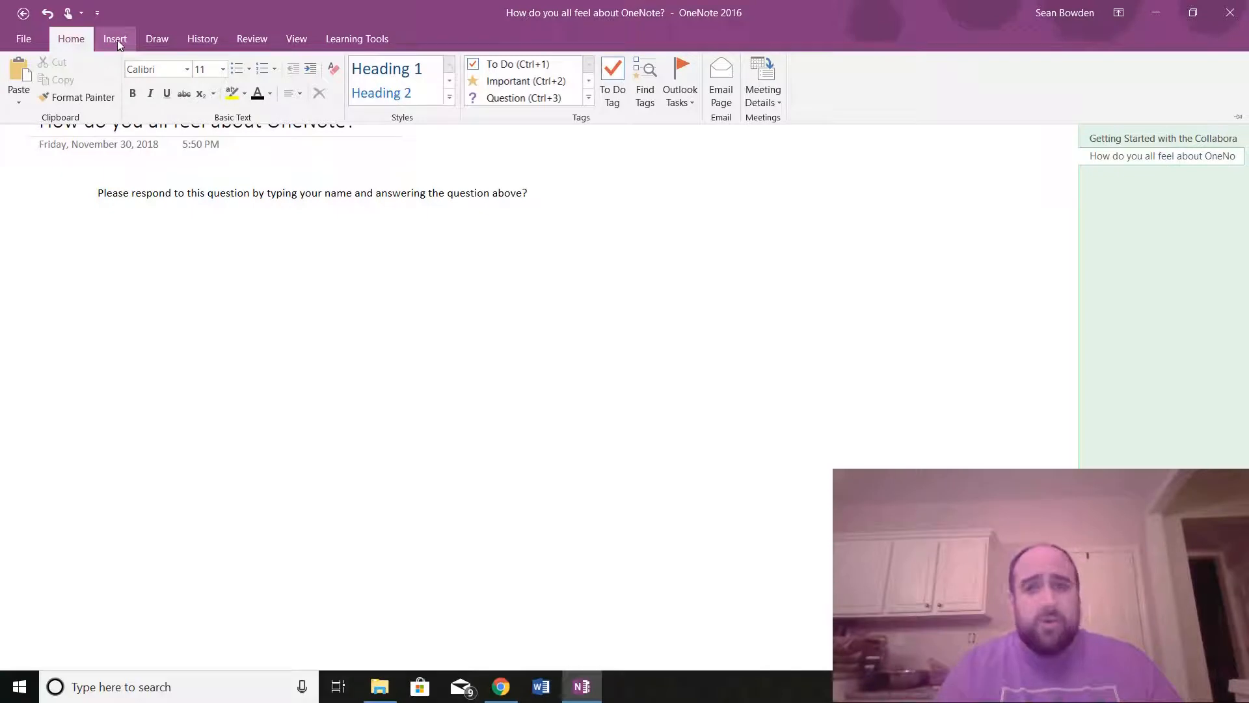
left_click(405, 195)
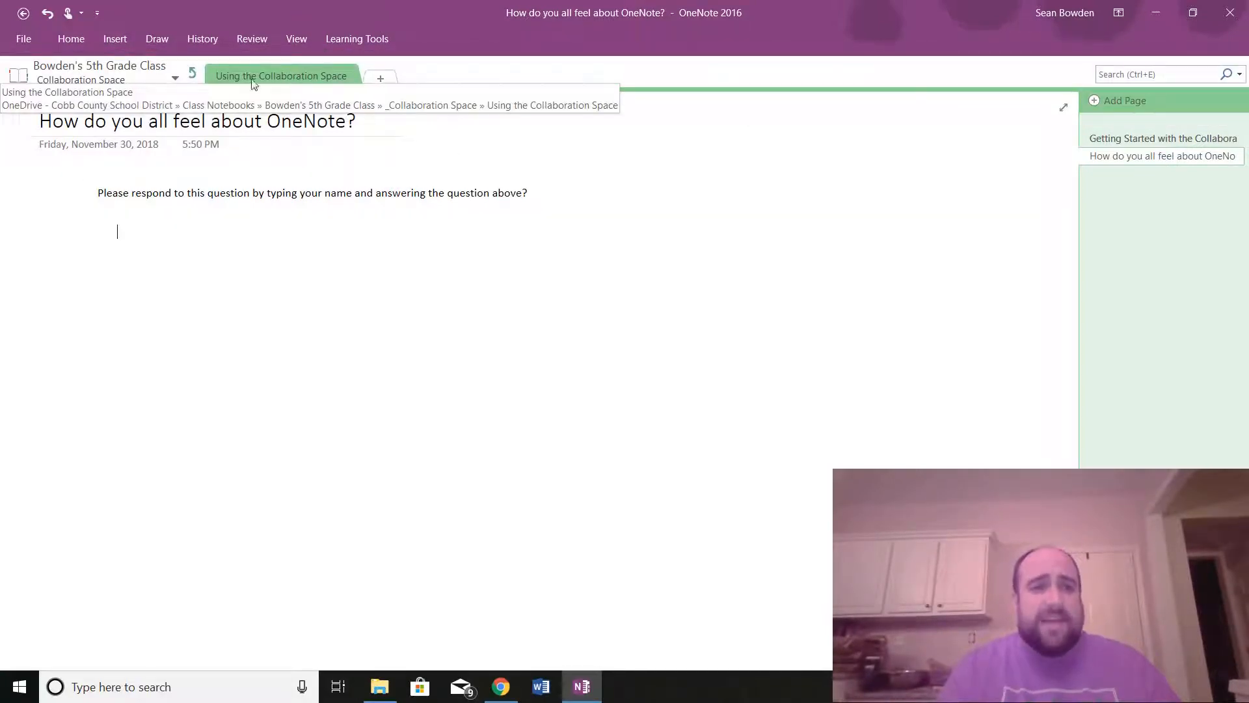
Return to the notebook's main level, open the Content Library and add pages titled ELA, Math and Spelling.
left_click(193, 74)
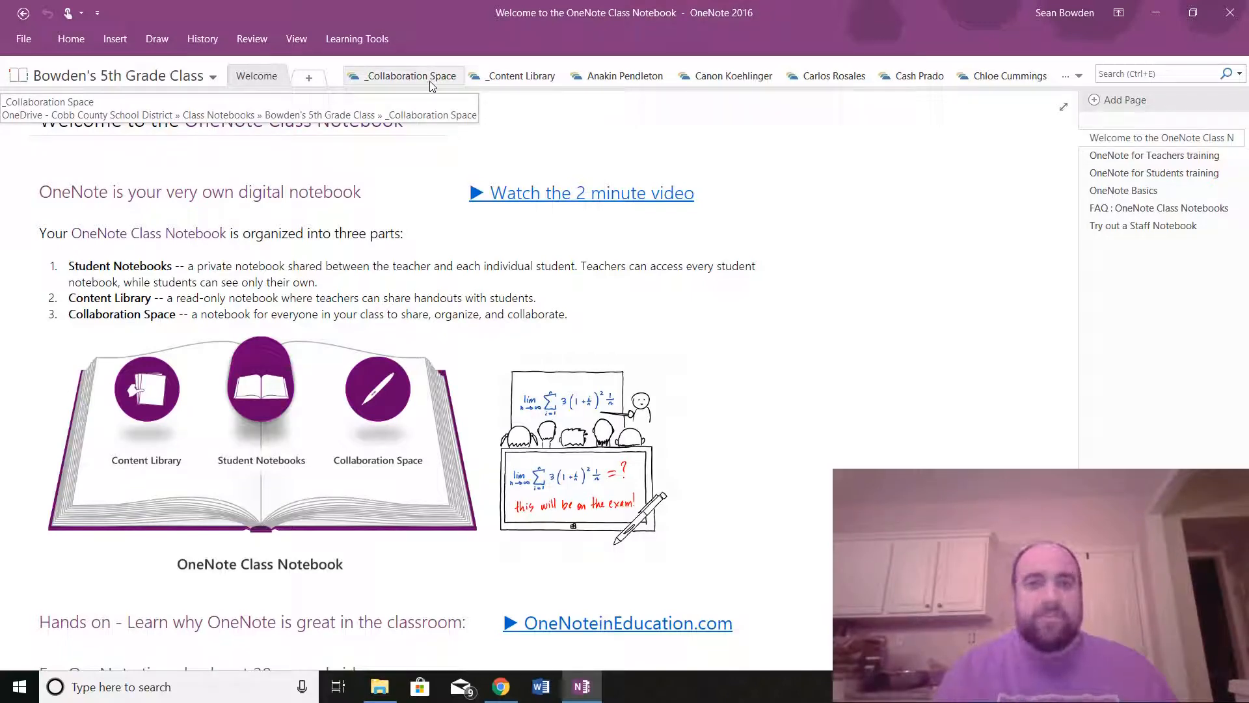
left_click(521, 76)
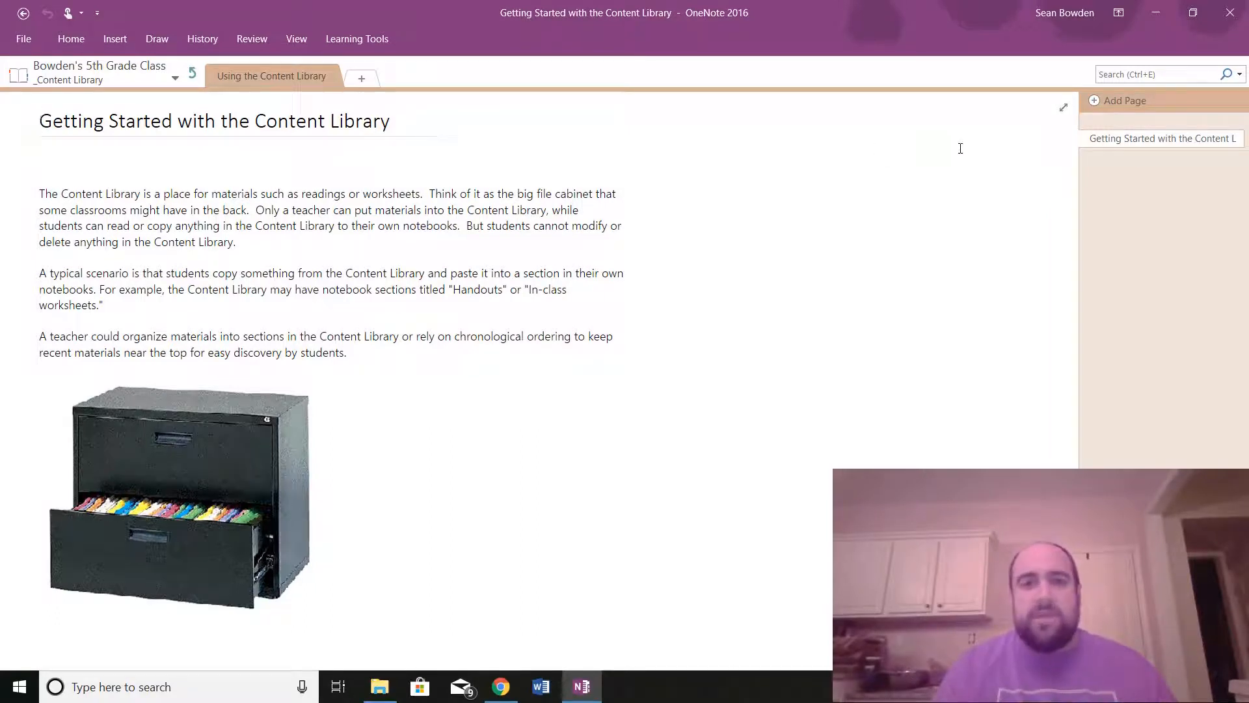
left_click(1095, 101)
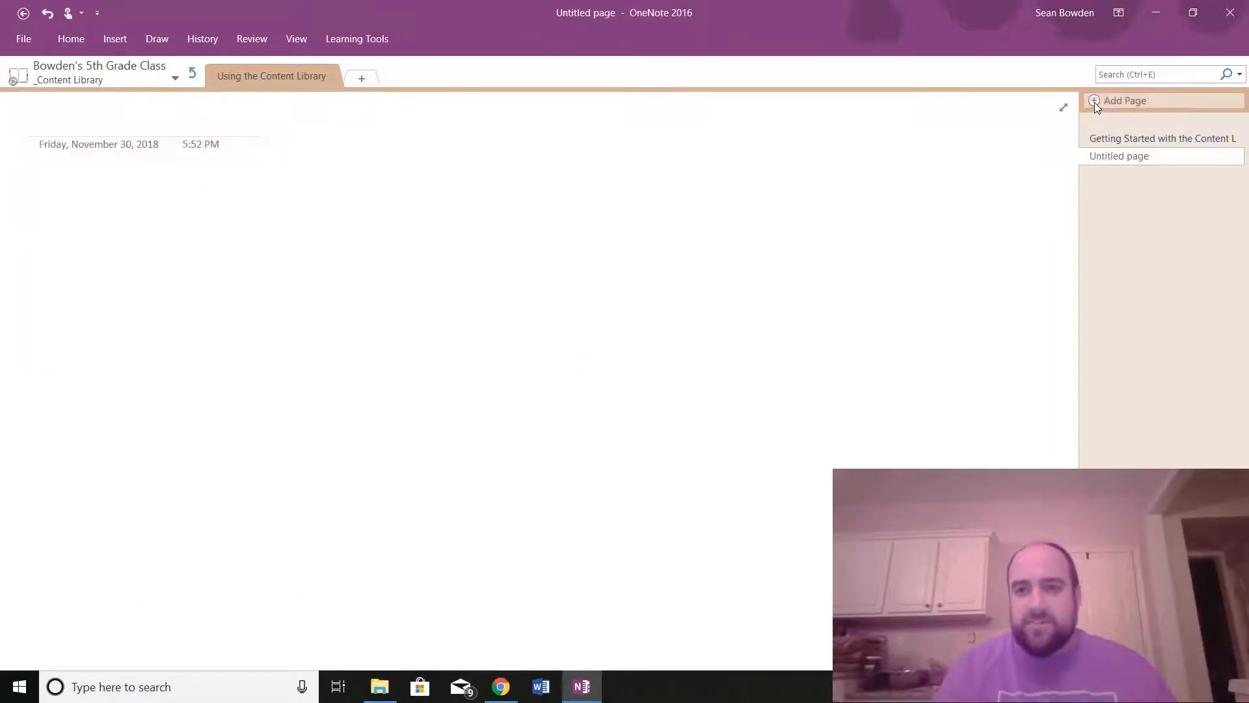
type("EL")
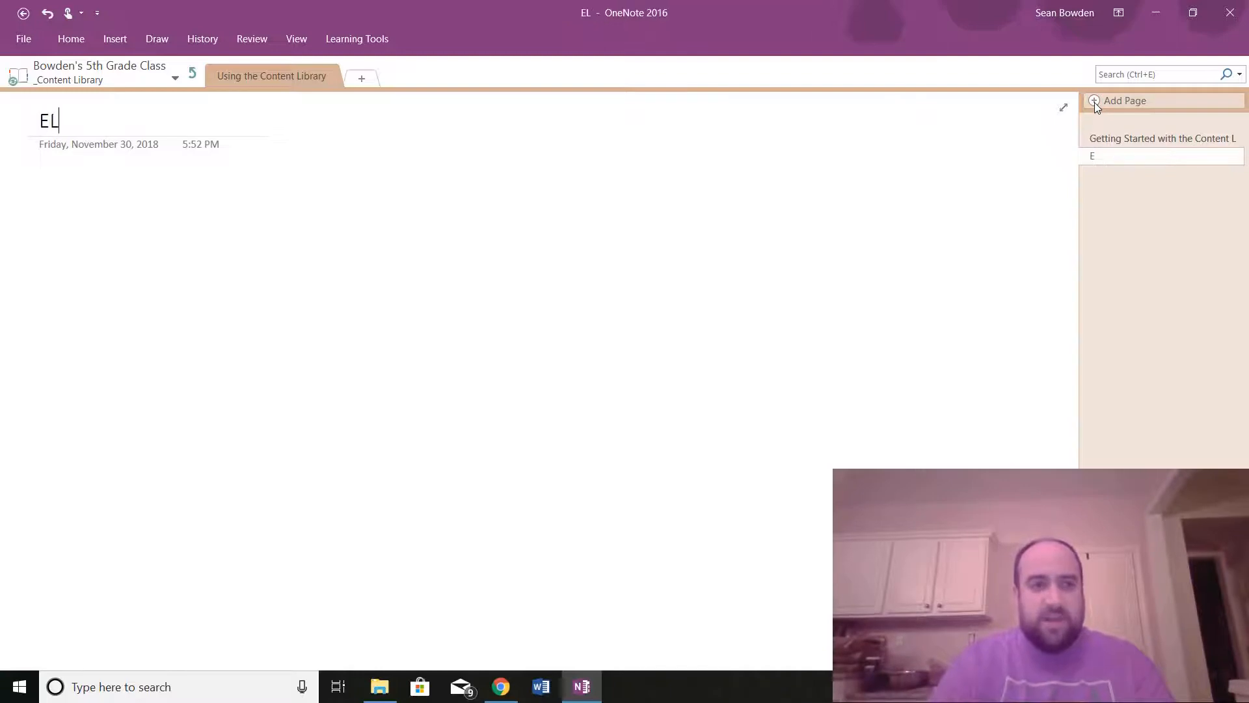
type("A")
left_click(1095, 103)
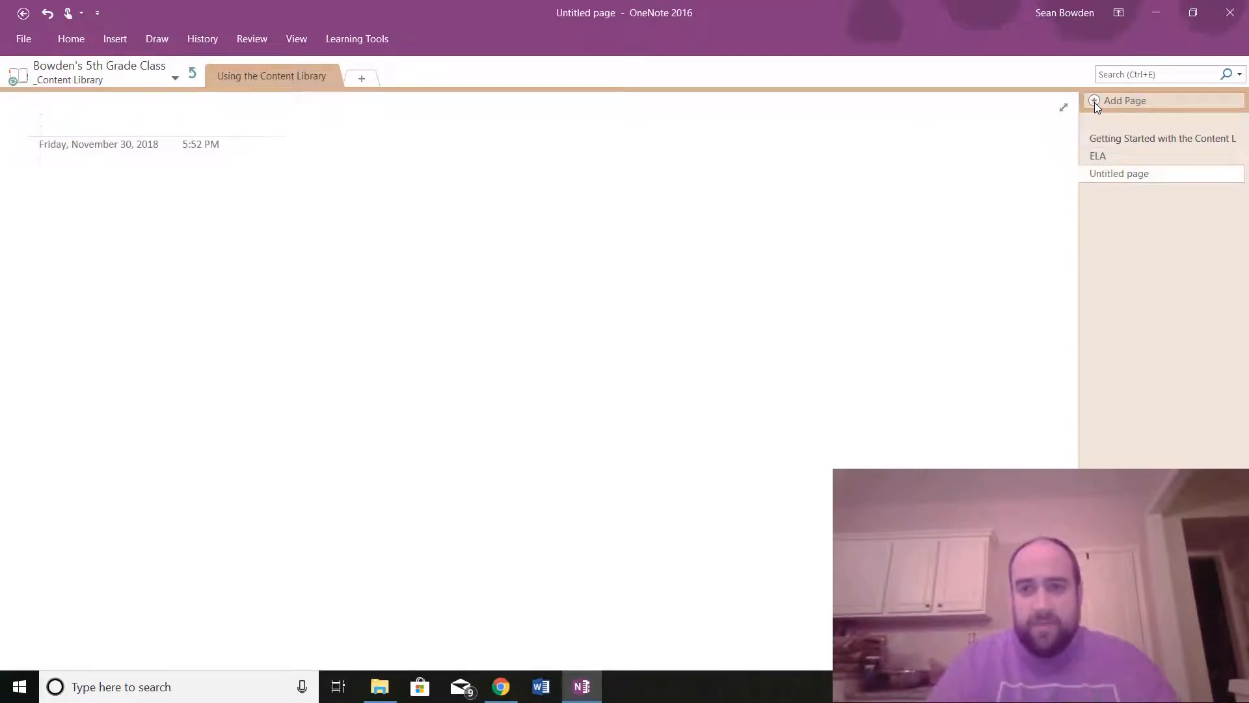
type("Math")
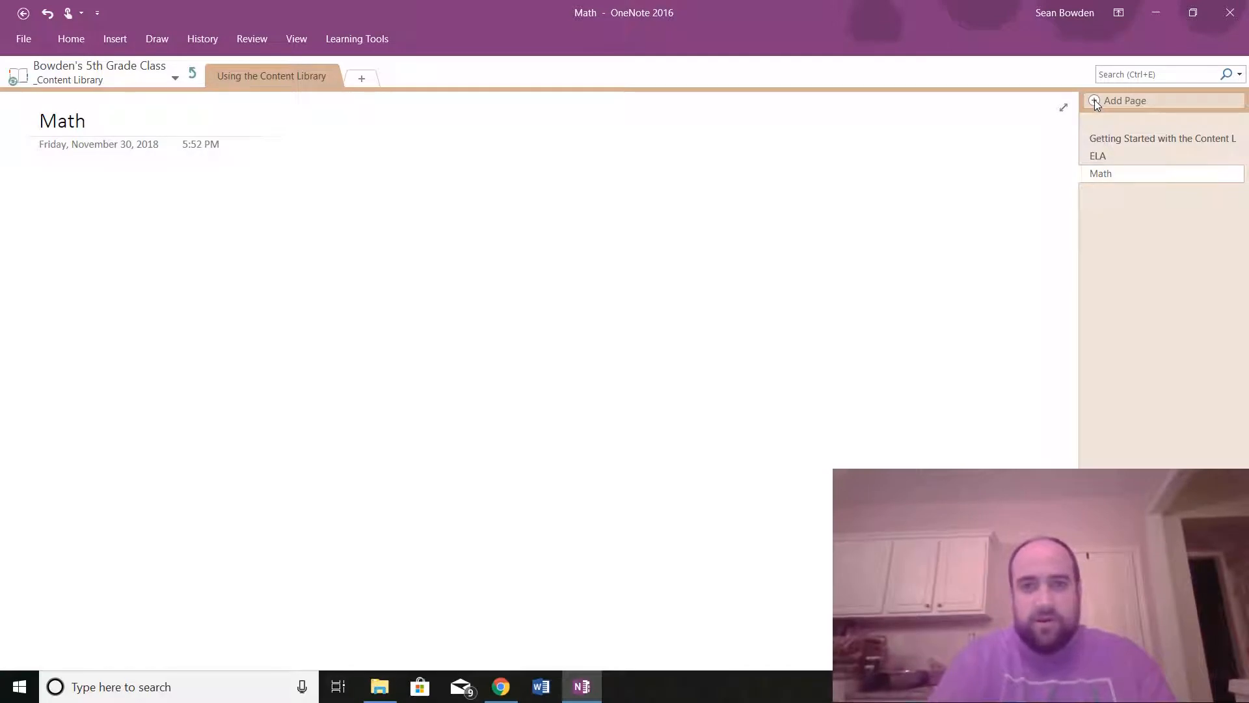
left_click(1094, 102)
type("Spelling")
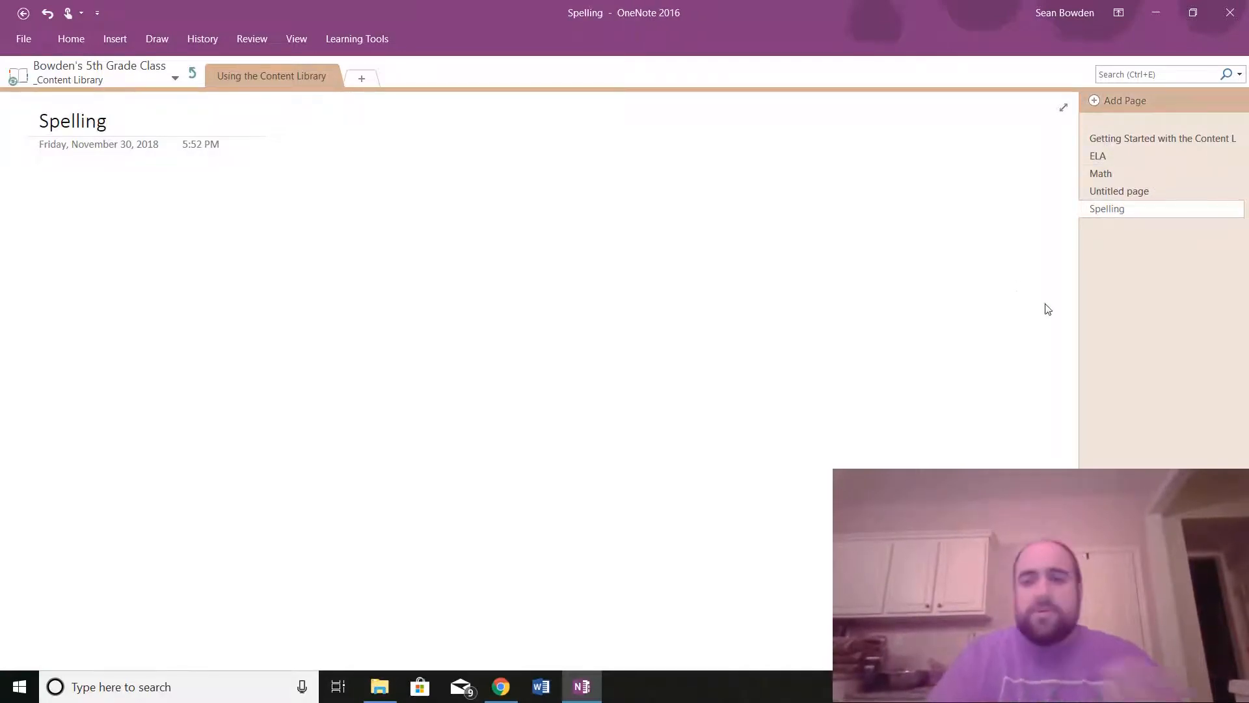
Attach the Word document "Spelling Contract 20-2" from the Documents folder to the Spelling page as a file attachment.
left_click(908, 324)
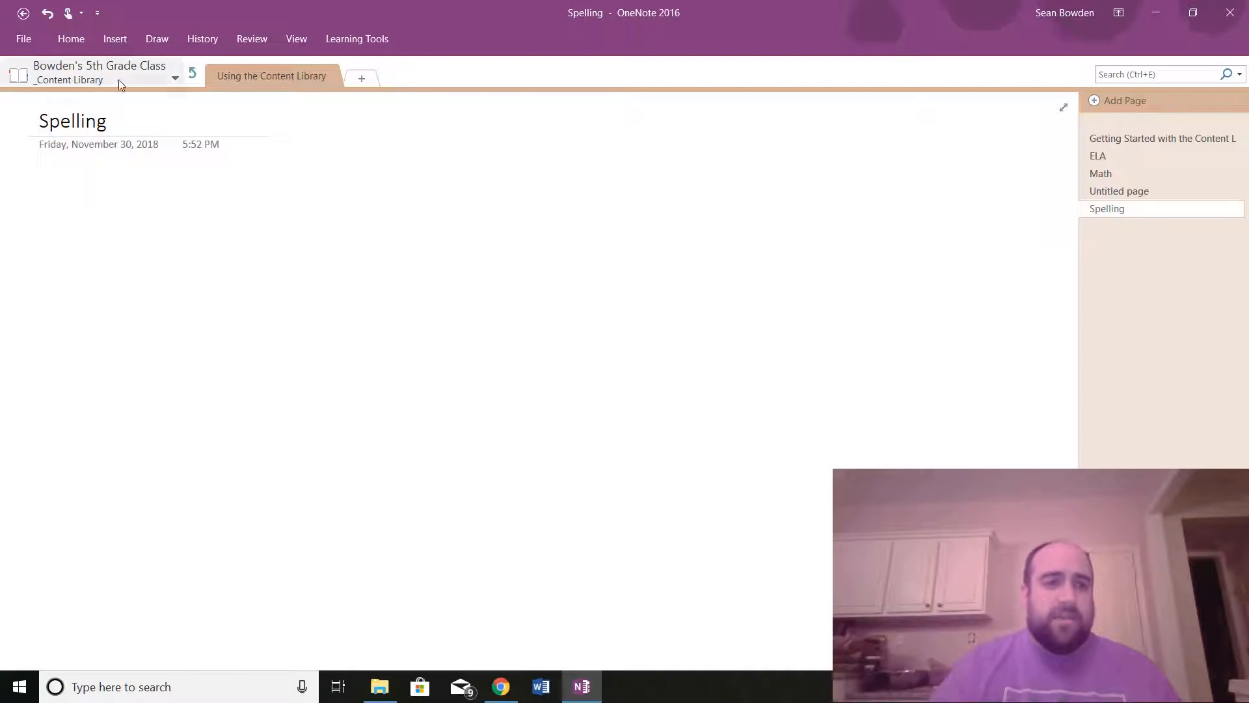
left_click(109, 39)
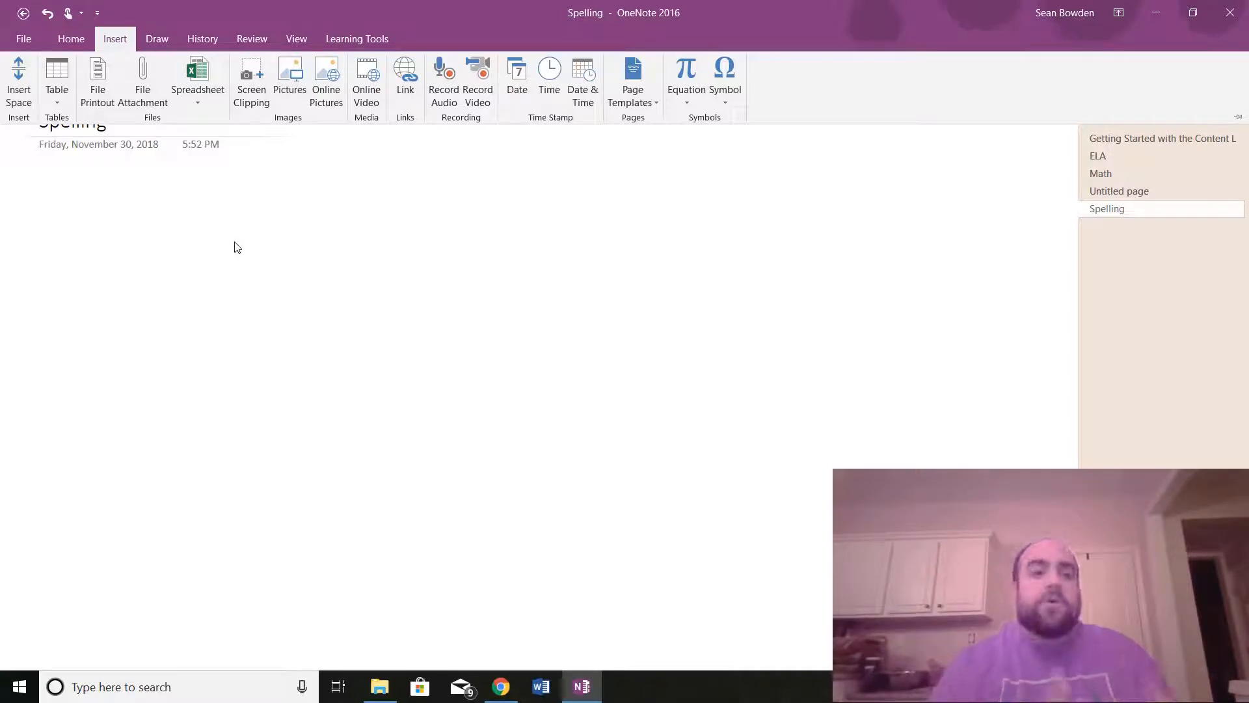
left_click(143, 85)
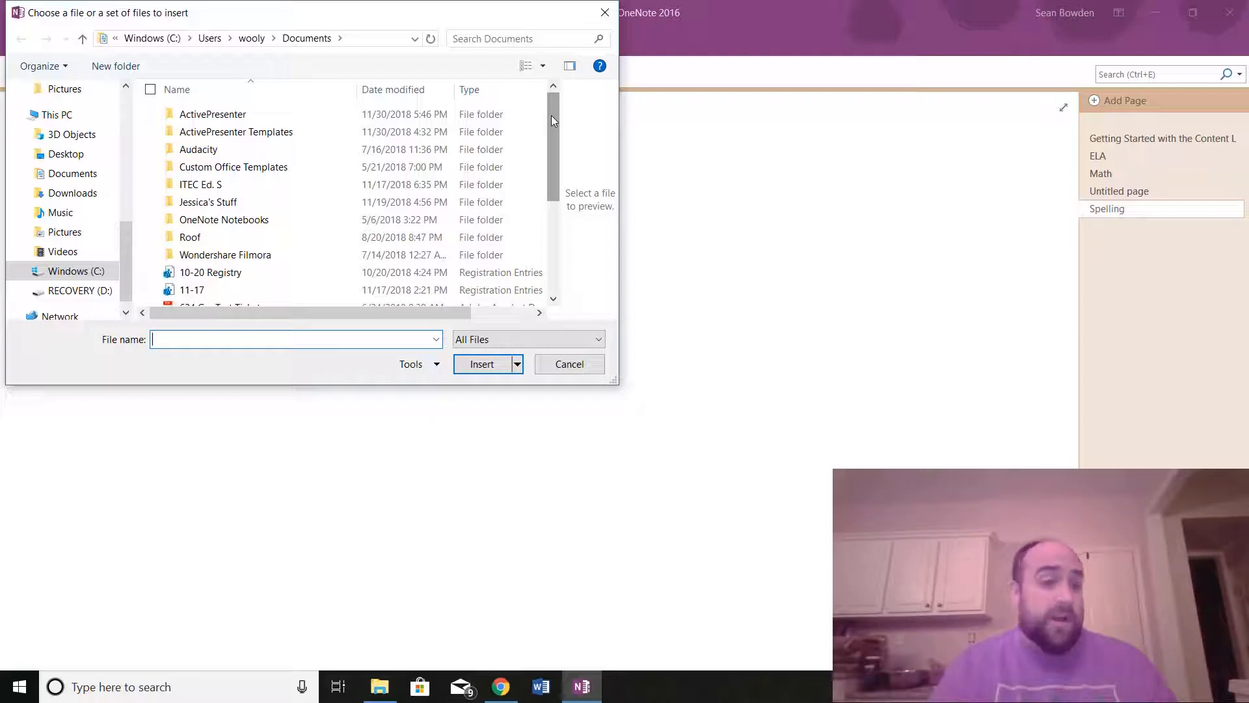
left_click_drag(552, 115, 564, 211)
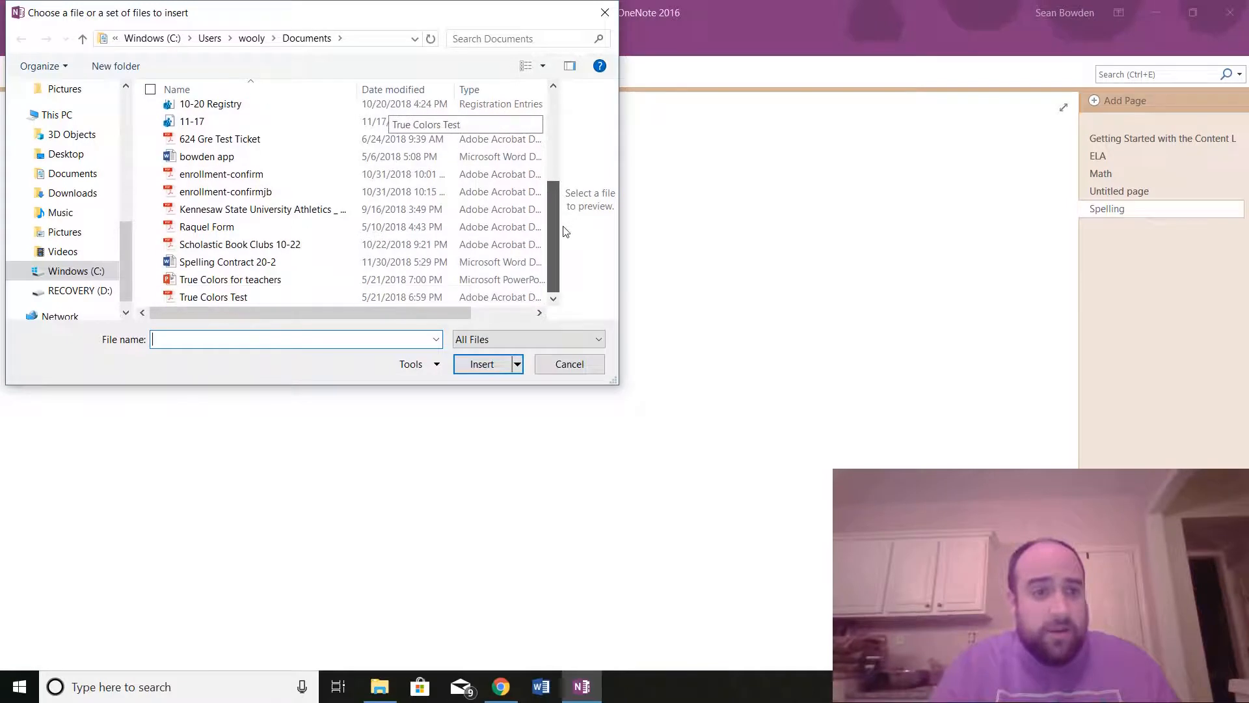
left_click(221, 263)
double_click(221, 264)
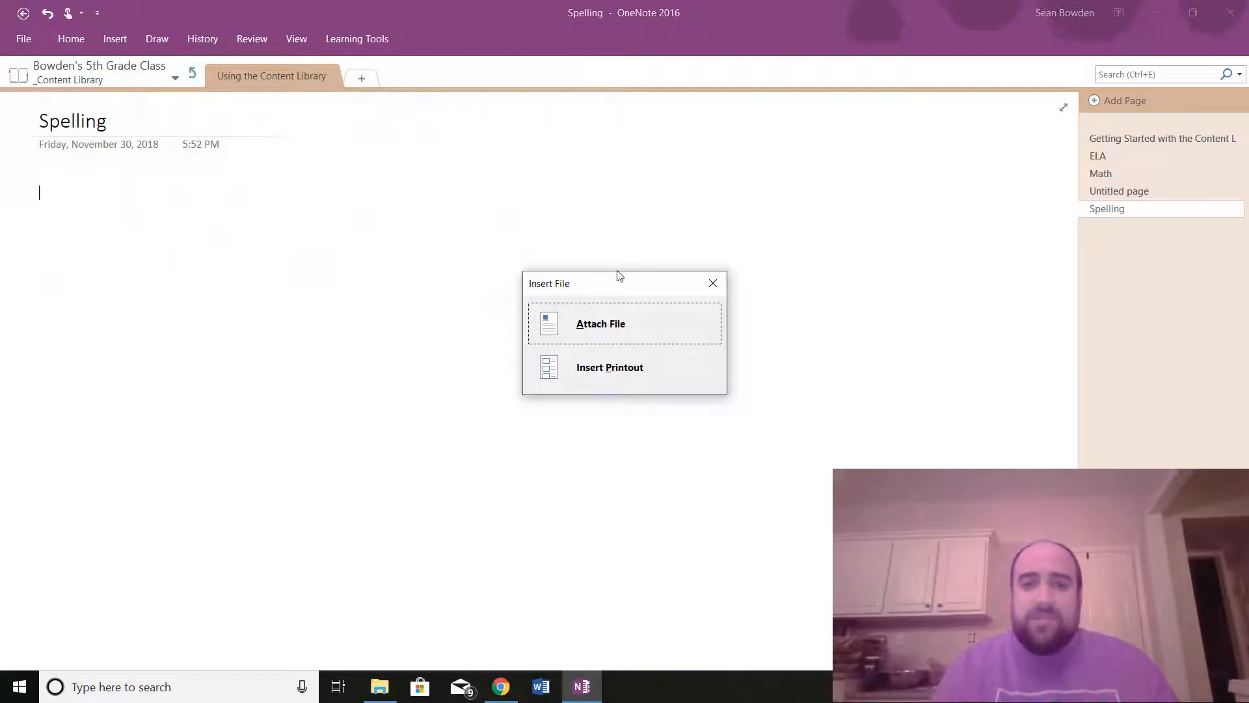
left_click(601, 324)
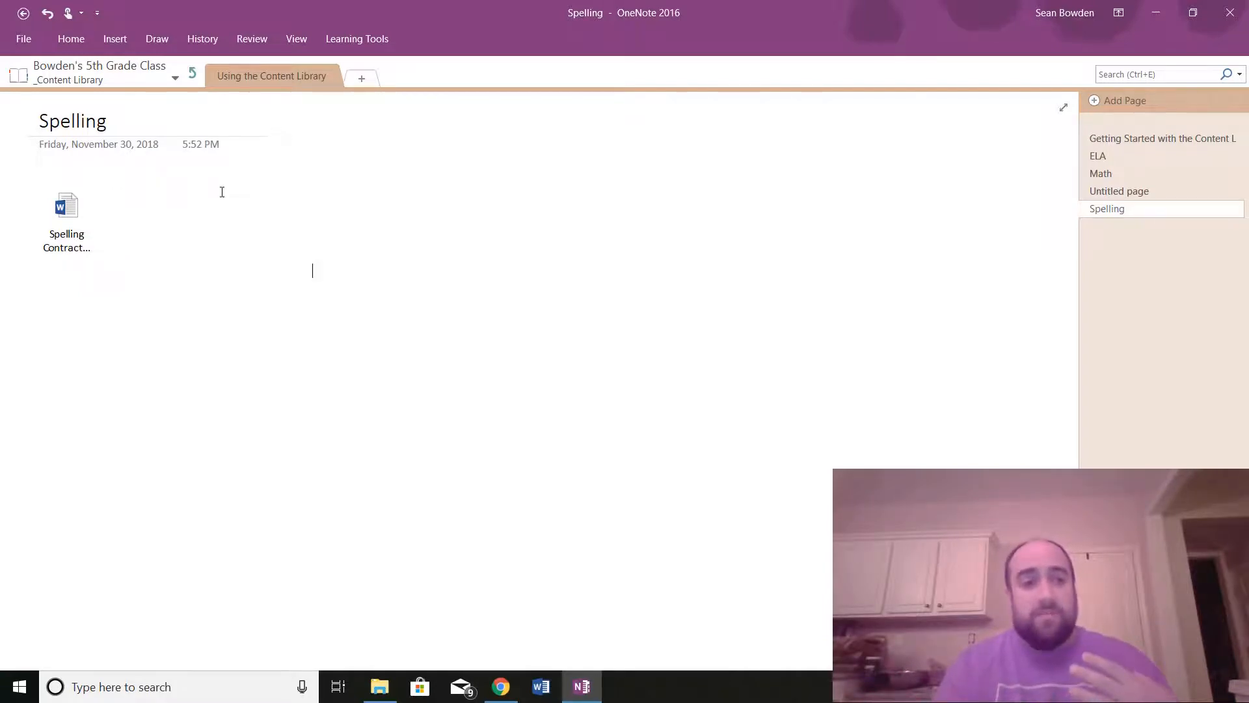
Insert the attached spelling contract as a printout, accepting the attachment and margin warnings, and return to OneNote to view it.
double_click(61, 220)
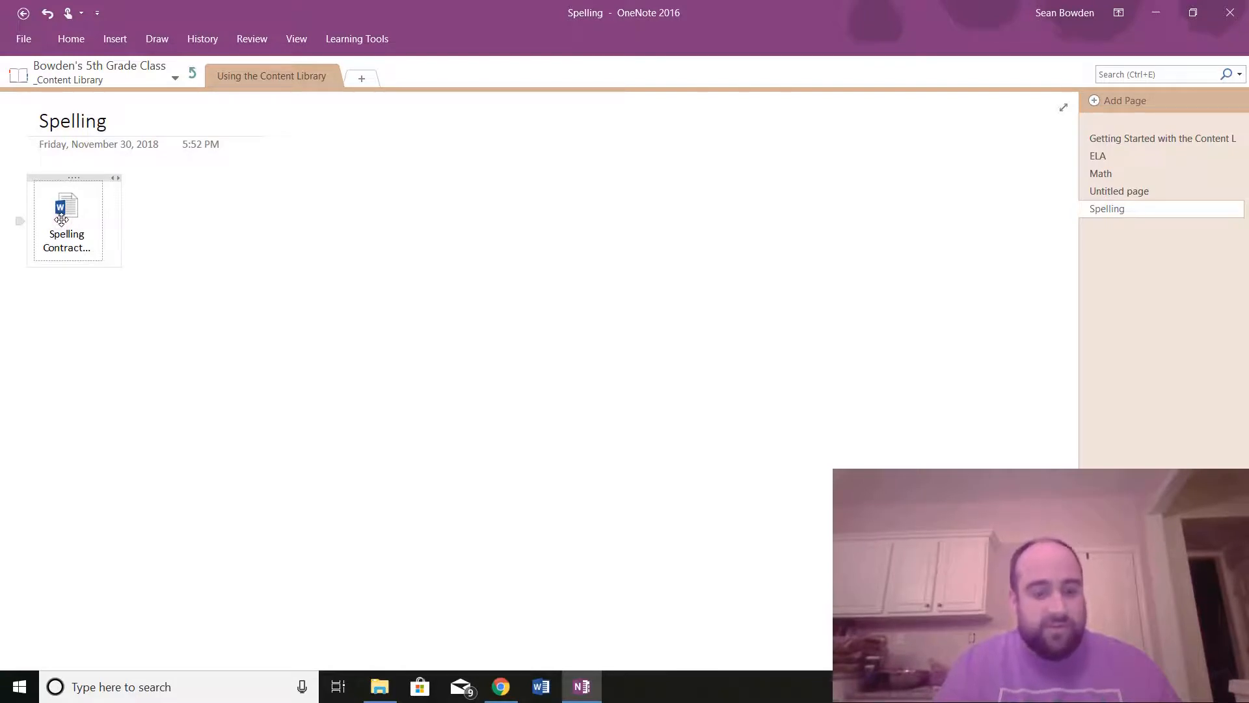
right_click(62, 220)
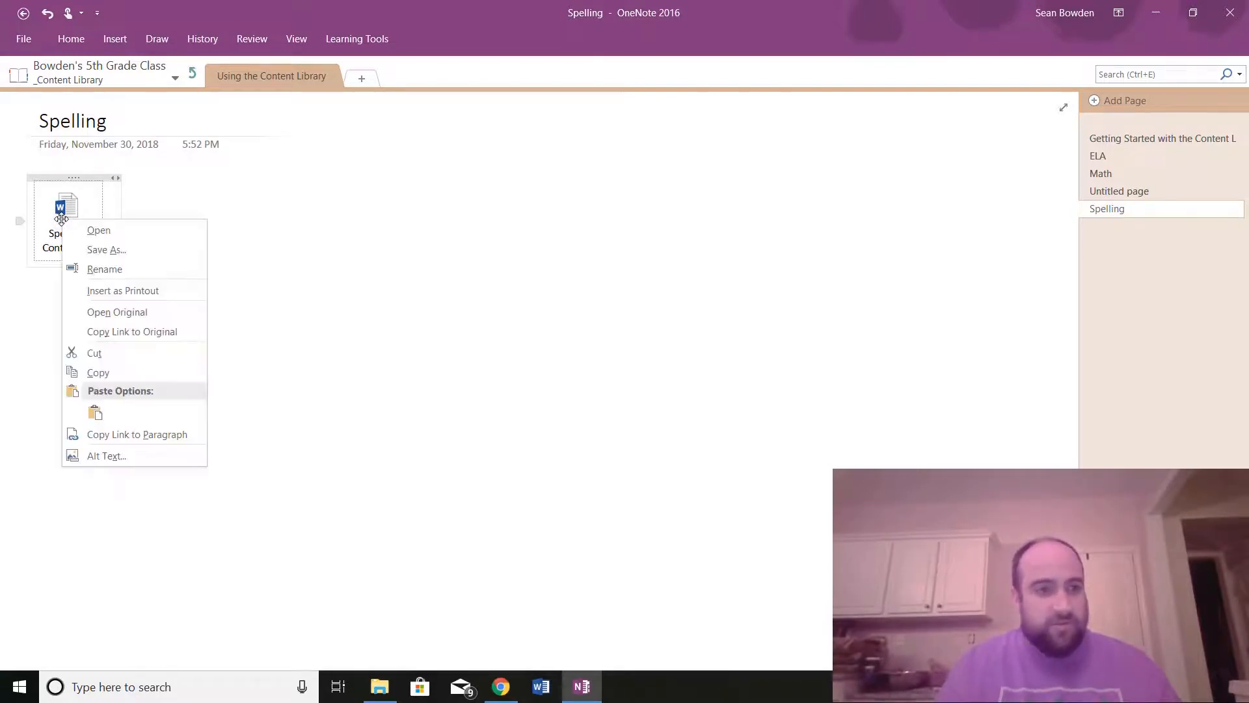
left_click(119, 292)
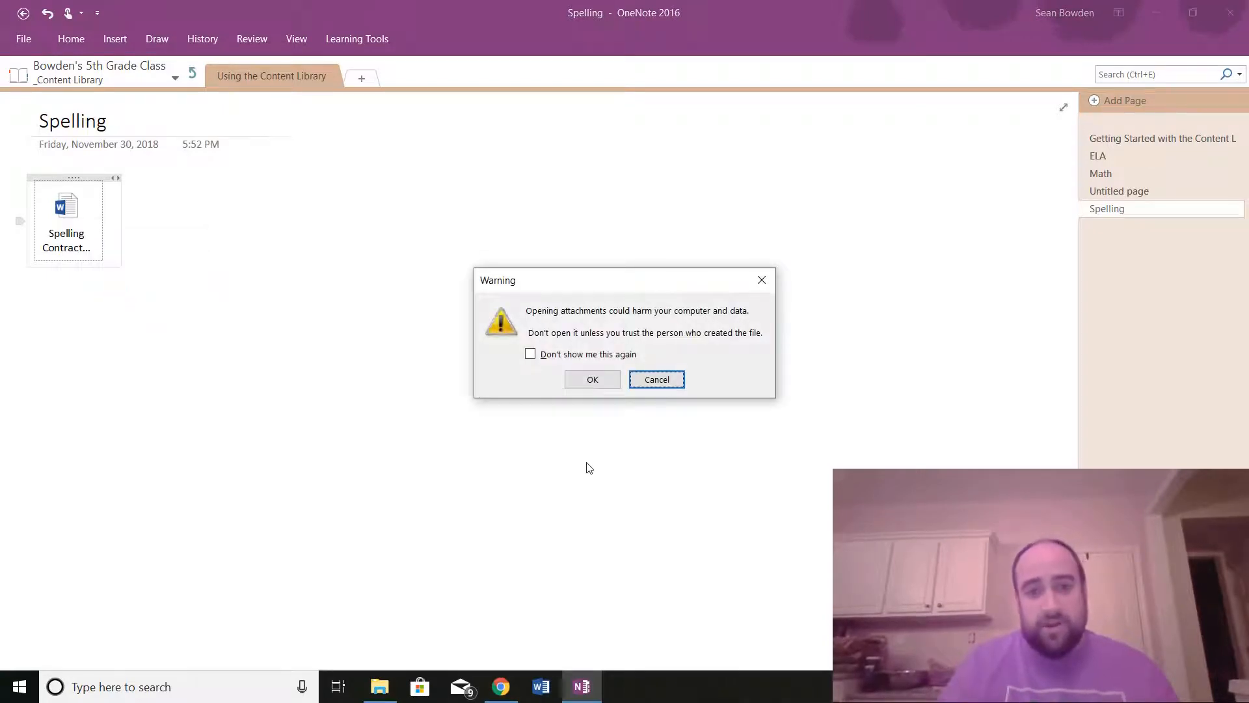
left_click(592, 382)
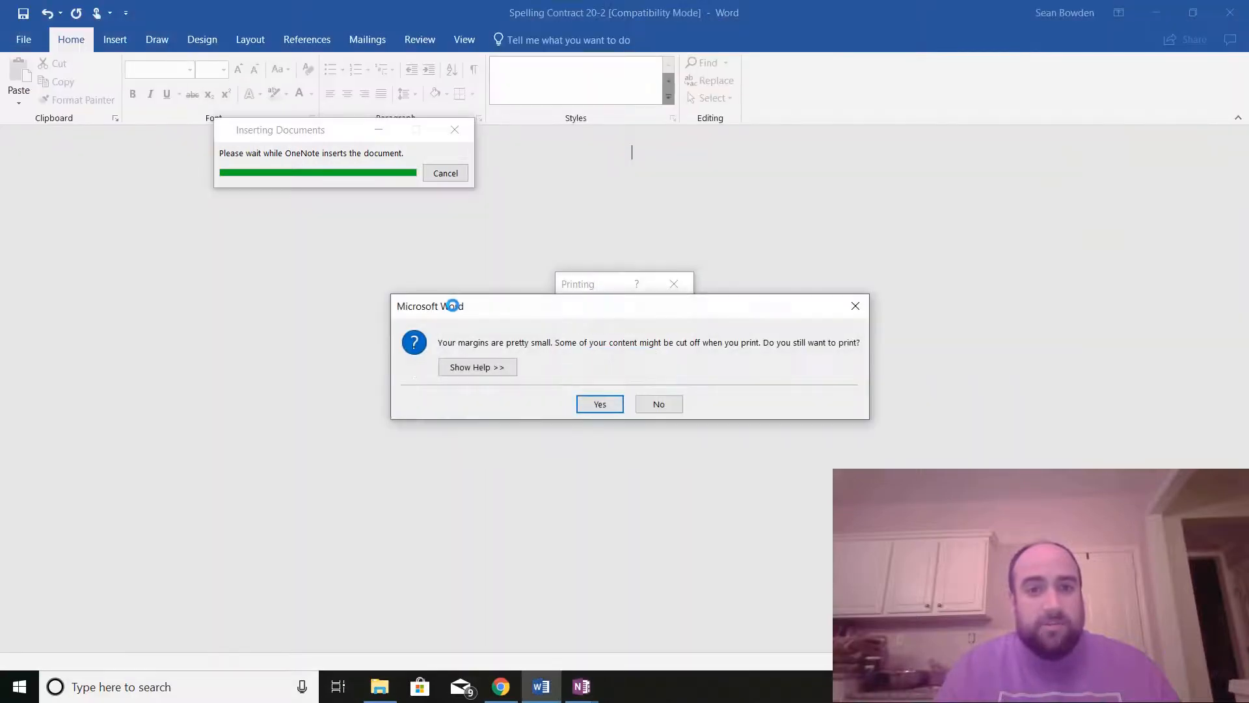
left_click(597, 404)
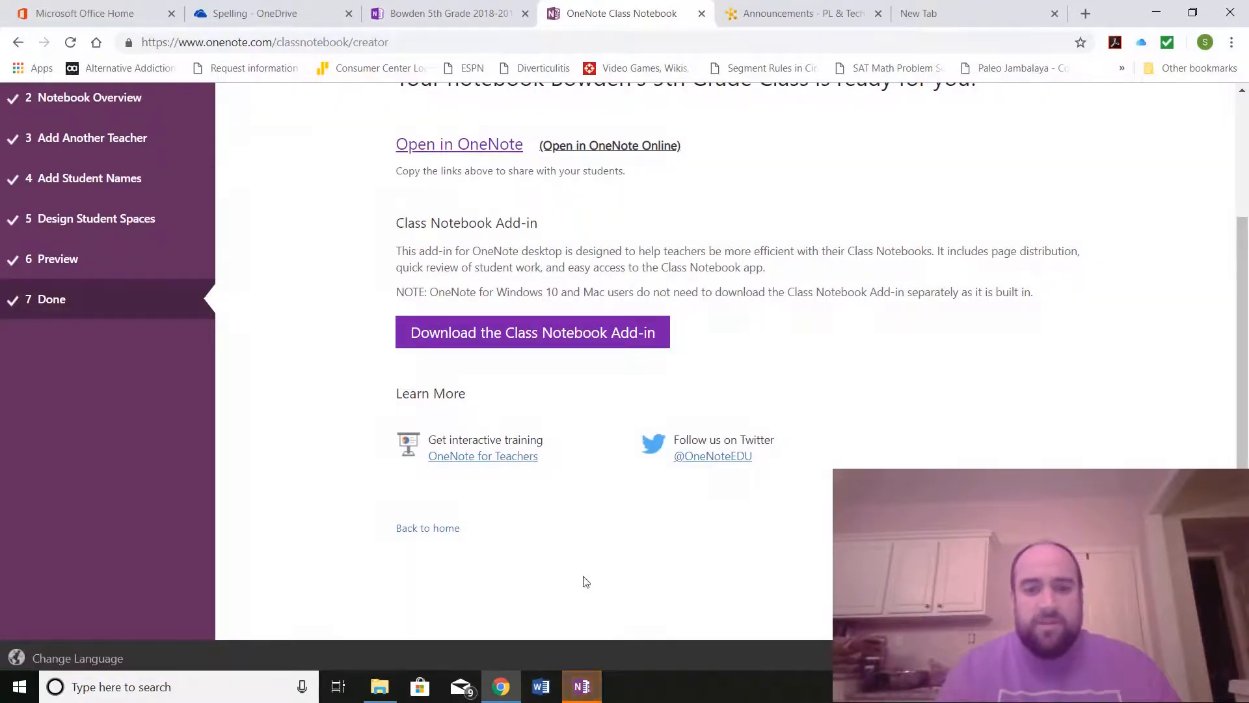
left_click(581, 687)
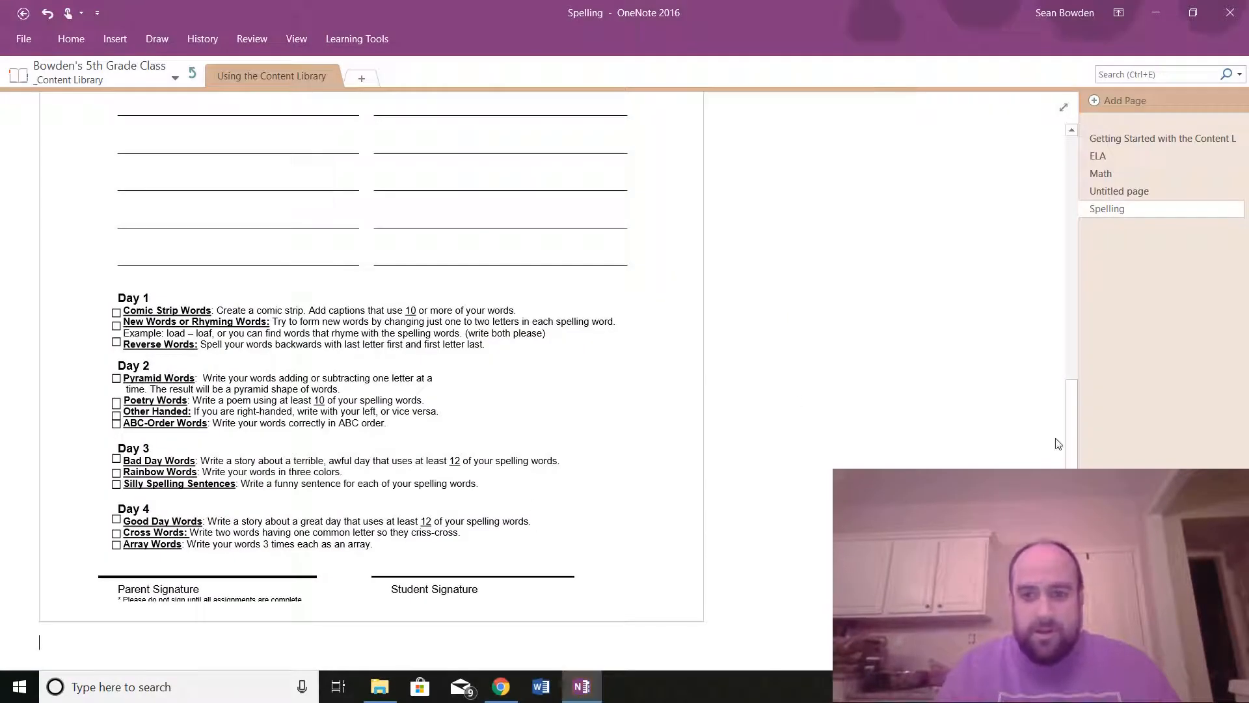
left_click_drag(1073, 437, 1017, 245)
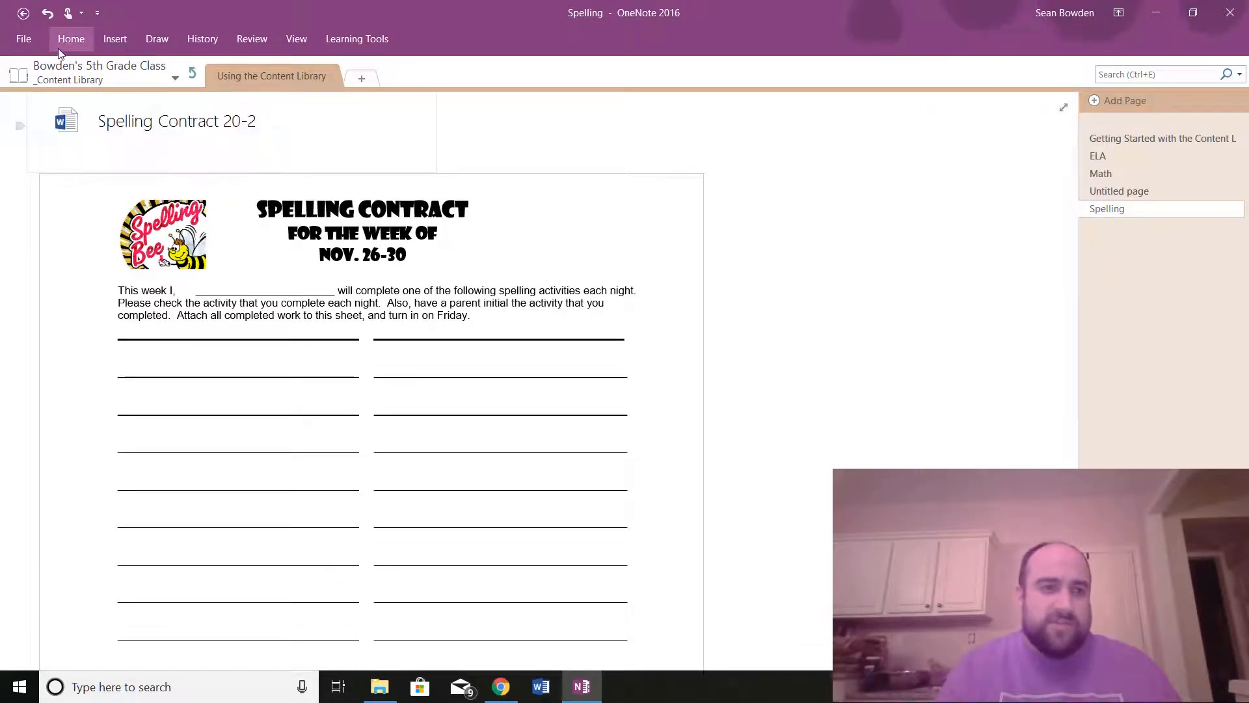
Undo the printout, the attached file and the title on the Spelling page, and return to the notebook's main level.
left_click(50, 14)
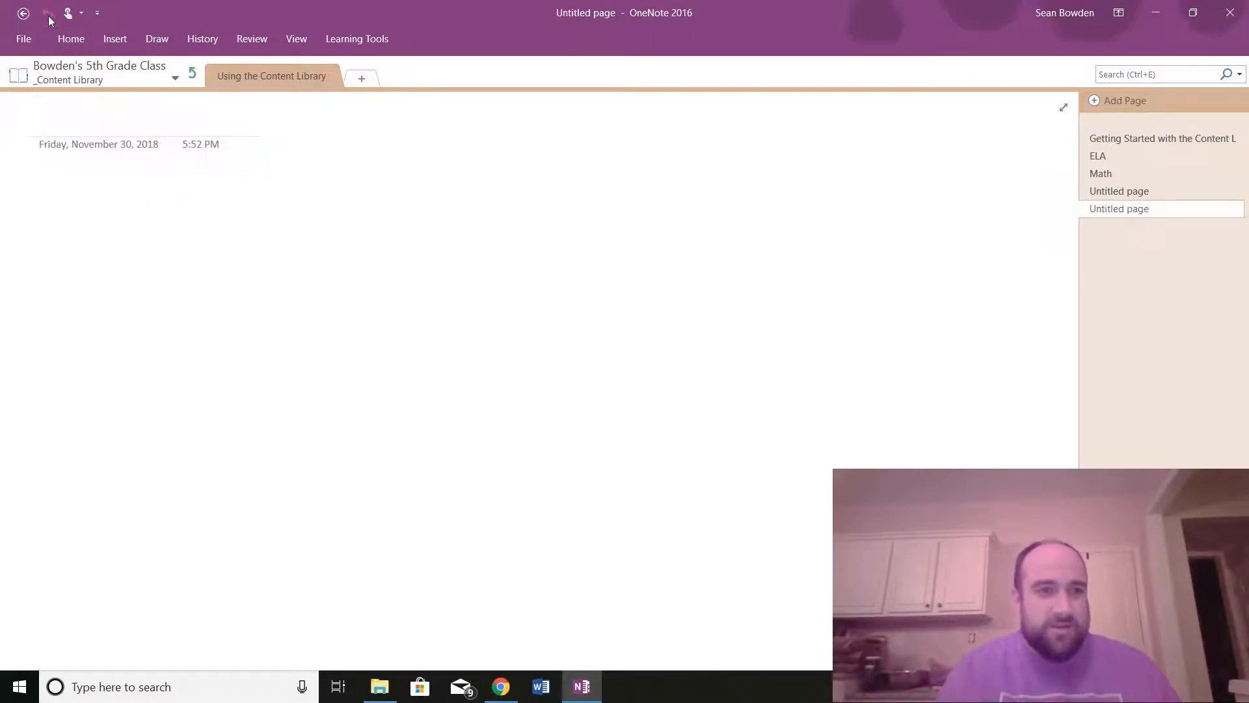
left_click(994, 209)
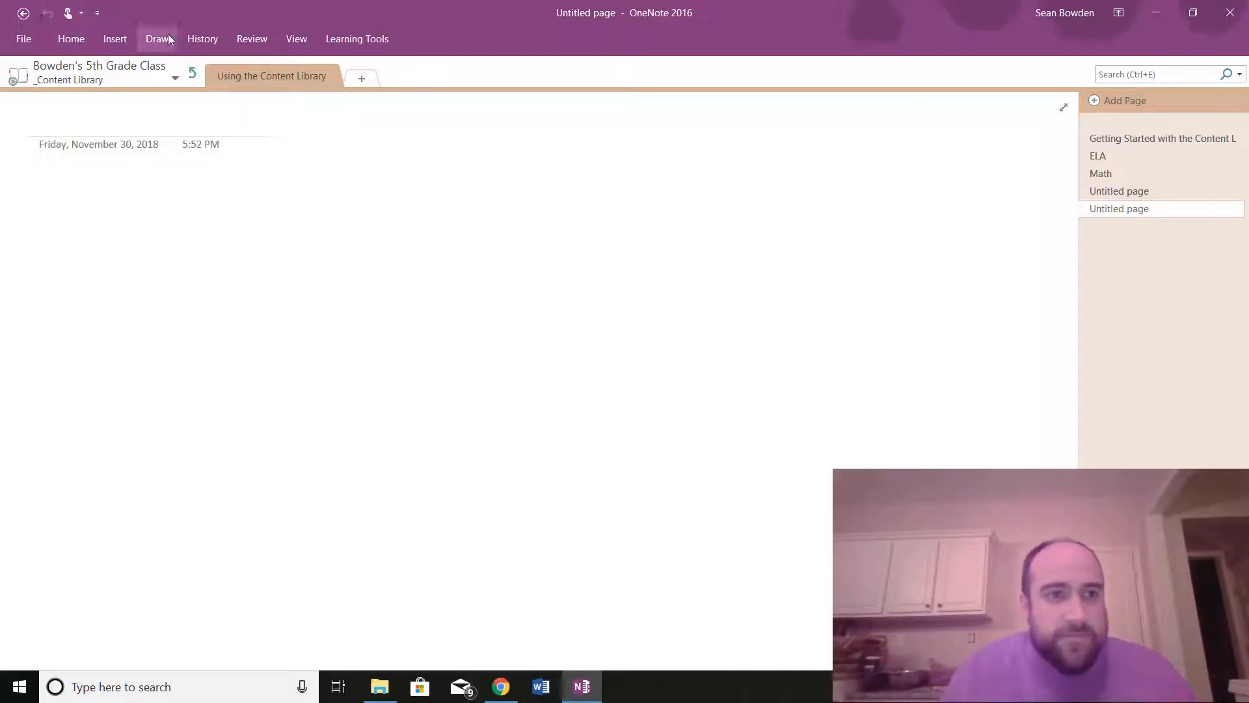
left_click(193, 73)
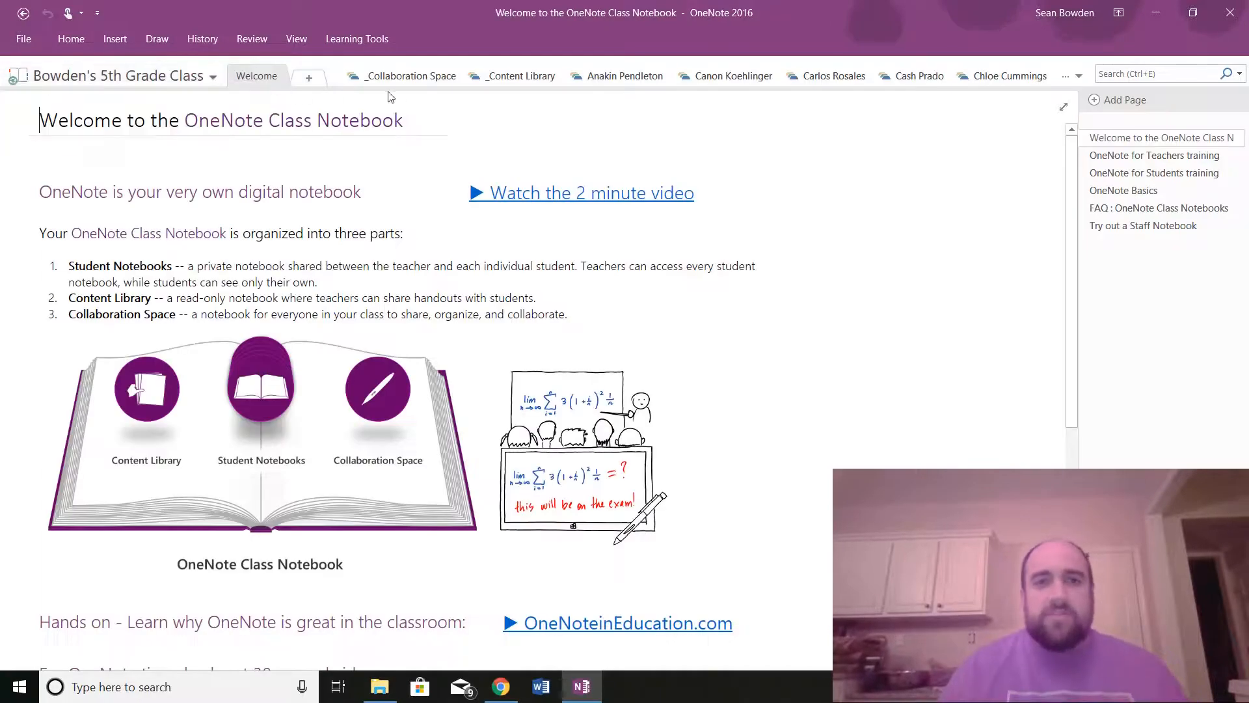
Look into the first student's section group, return to the main level and list the remaining students' section groups.
left_click(626, 77)
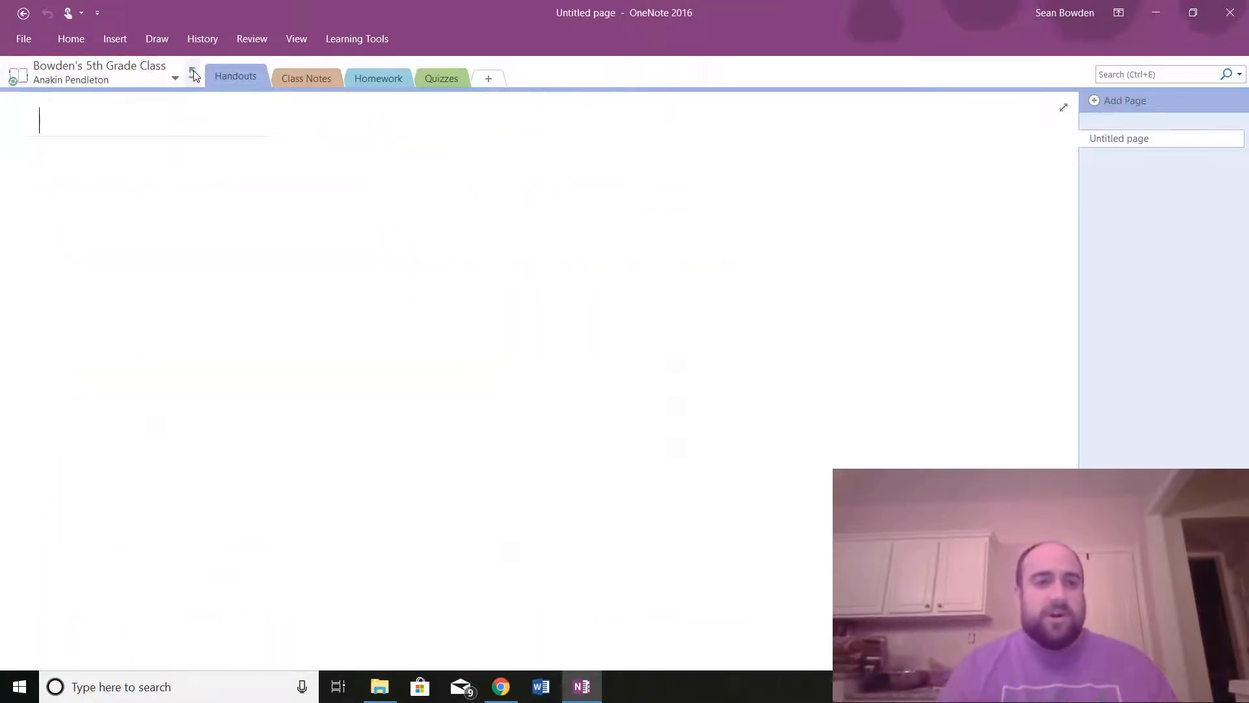
left_click(193, 75)
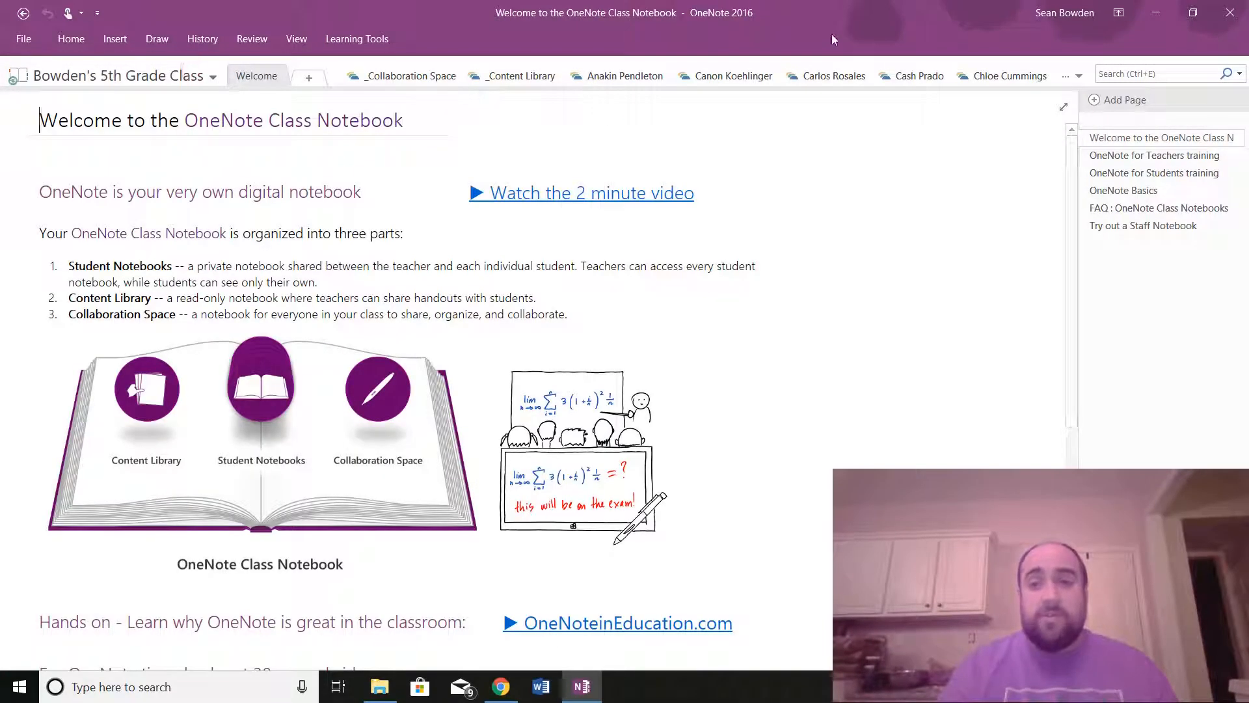
left_click(1065, 76)
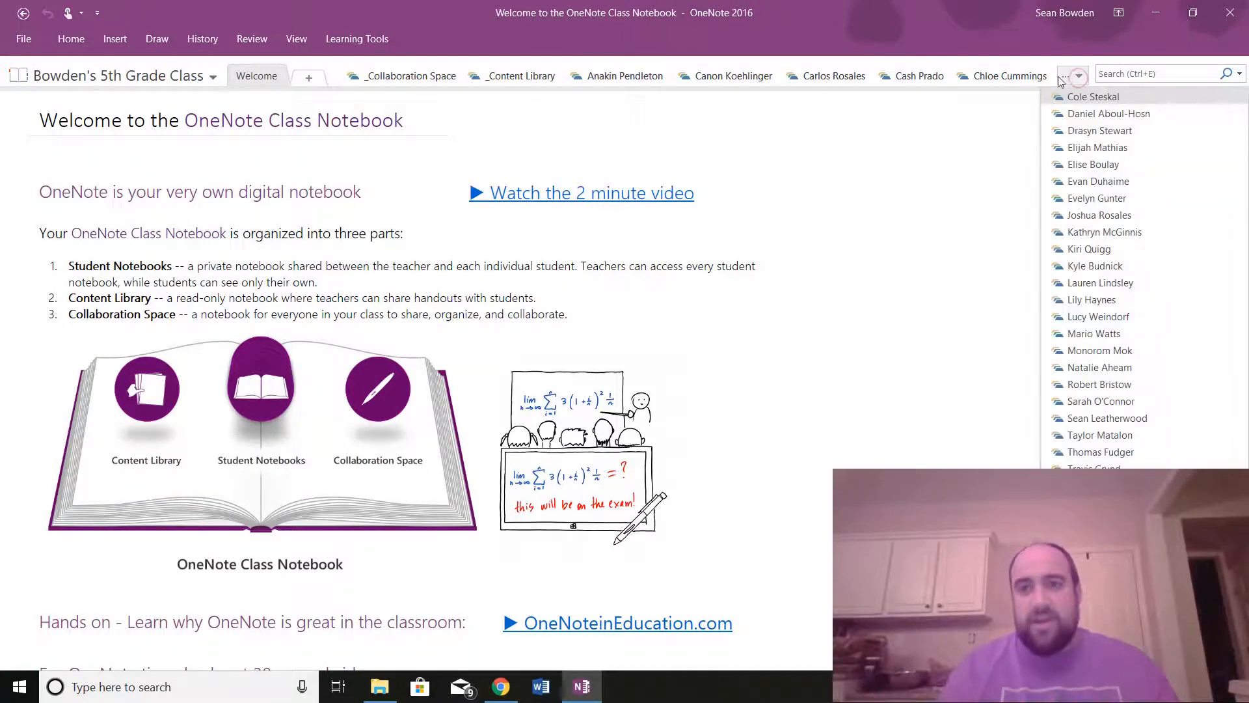
left_click(1060, 81)
left_click(1074, 79)
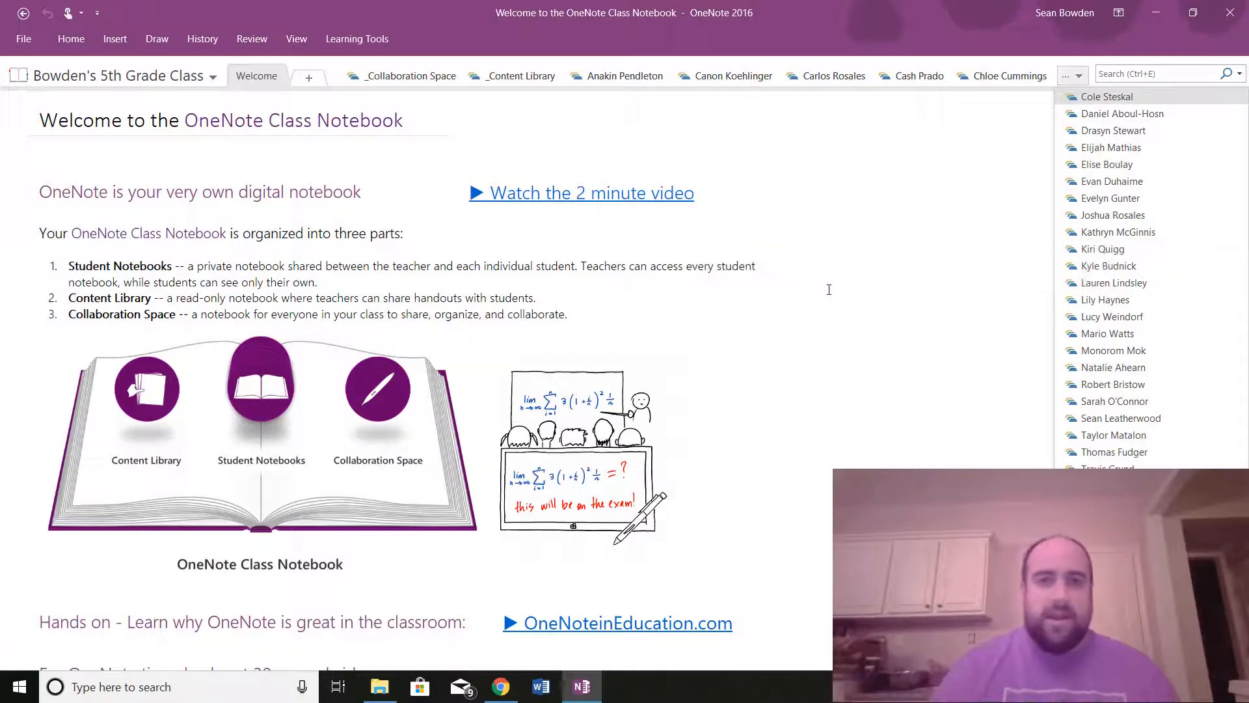
left_click(570, 52)
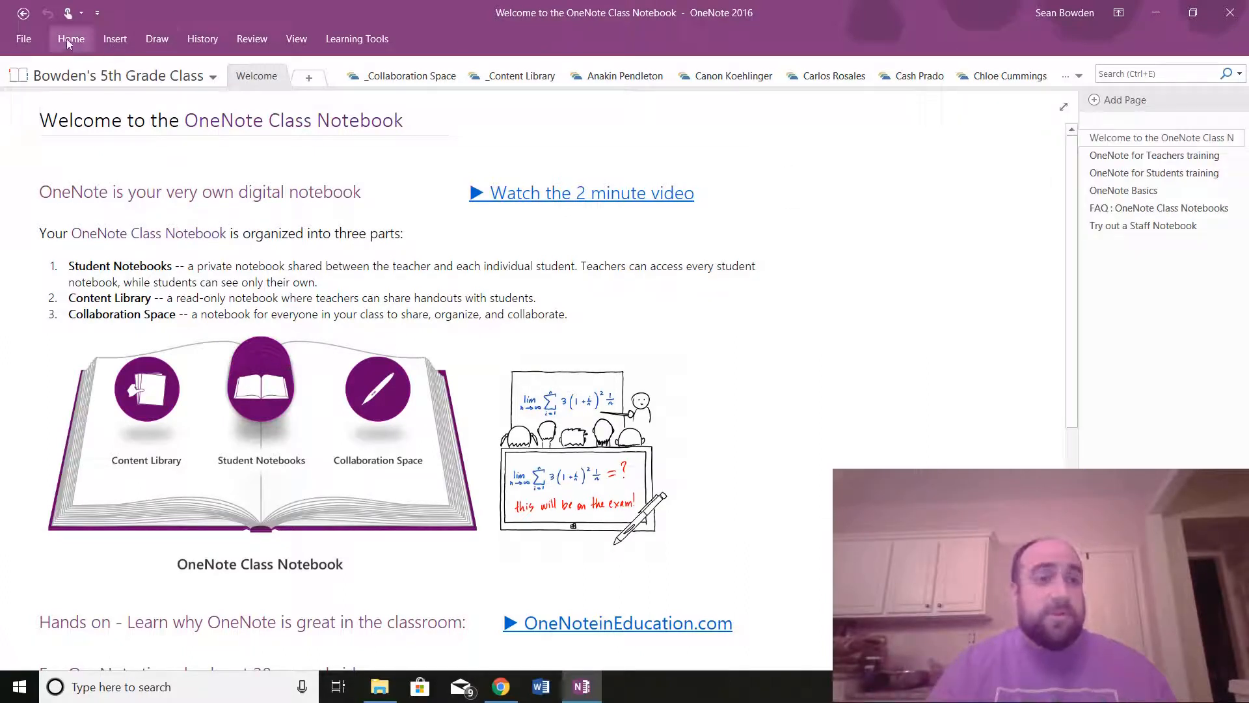
View the Notebook Information page with the open notebooks and return to the Welcome page.
left_click(27, 43)
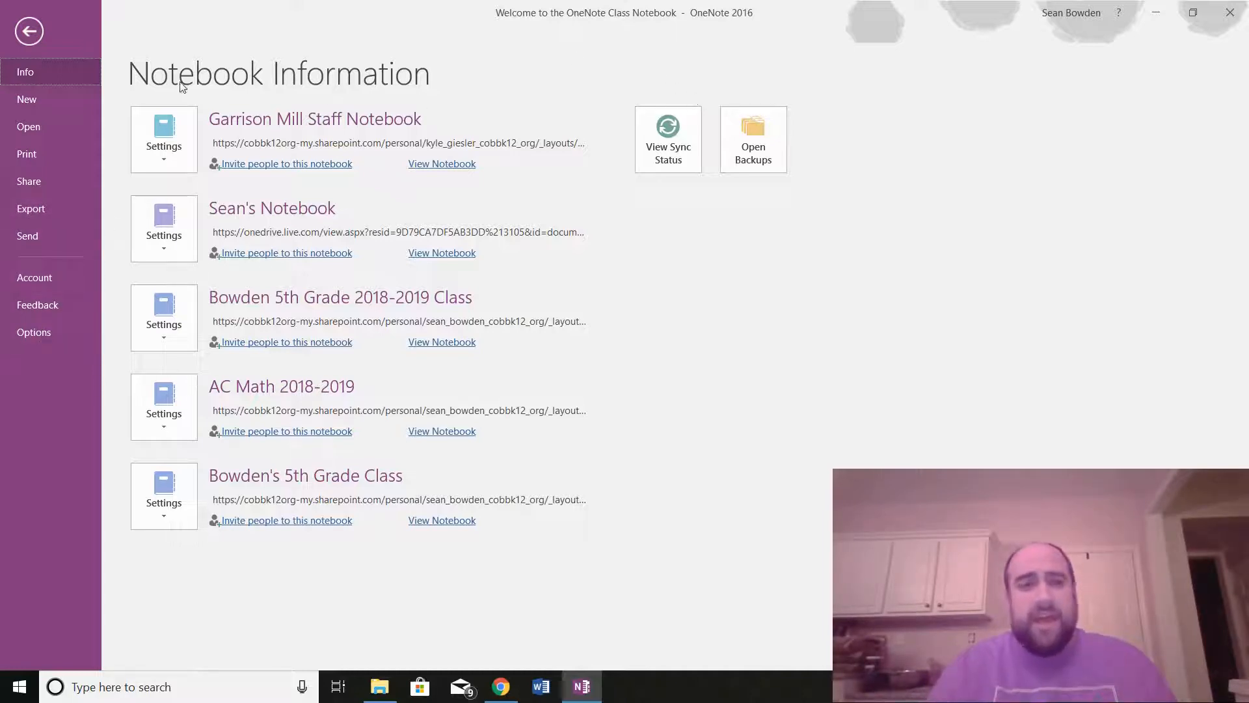
left_click(33, 37)
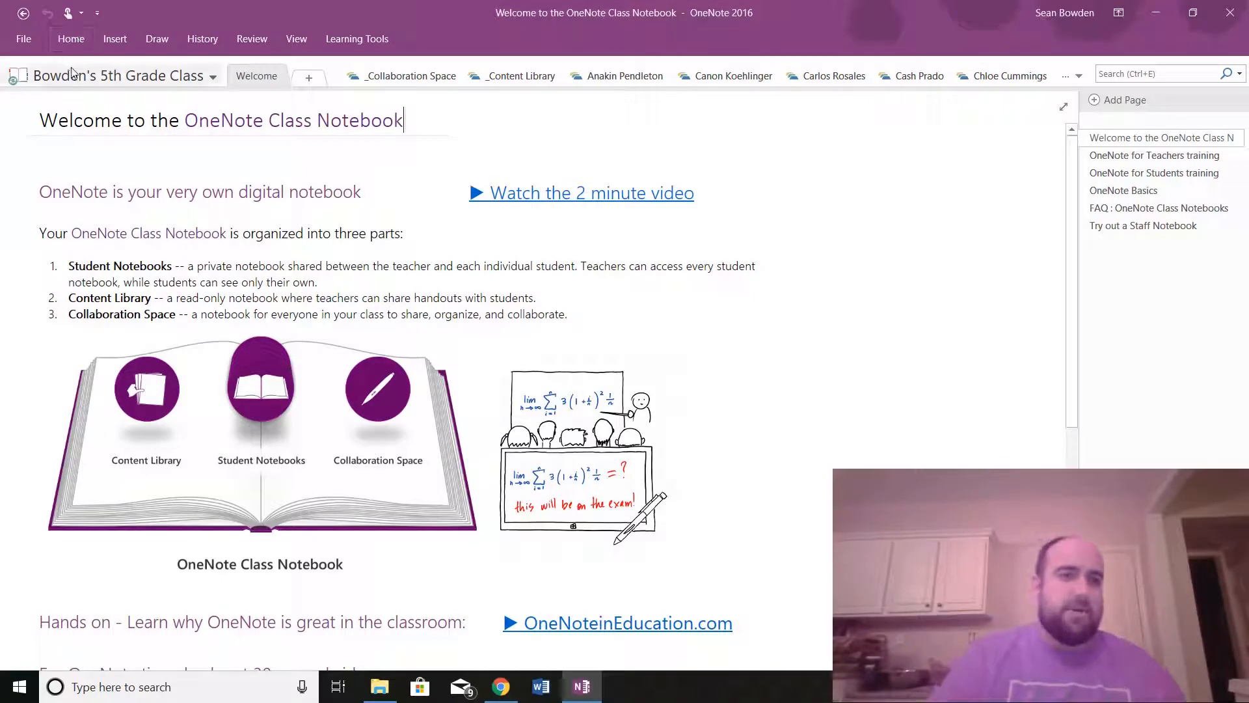
Copy the Welcome page title's formatting with Format Painter and apply it to the Collaboration Space list item.
left_click(71, 41)
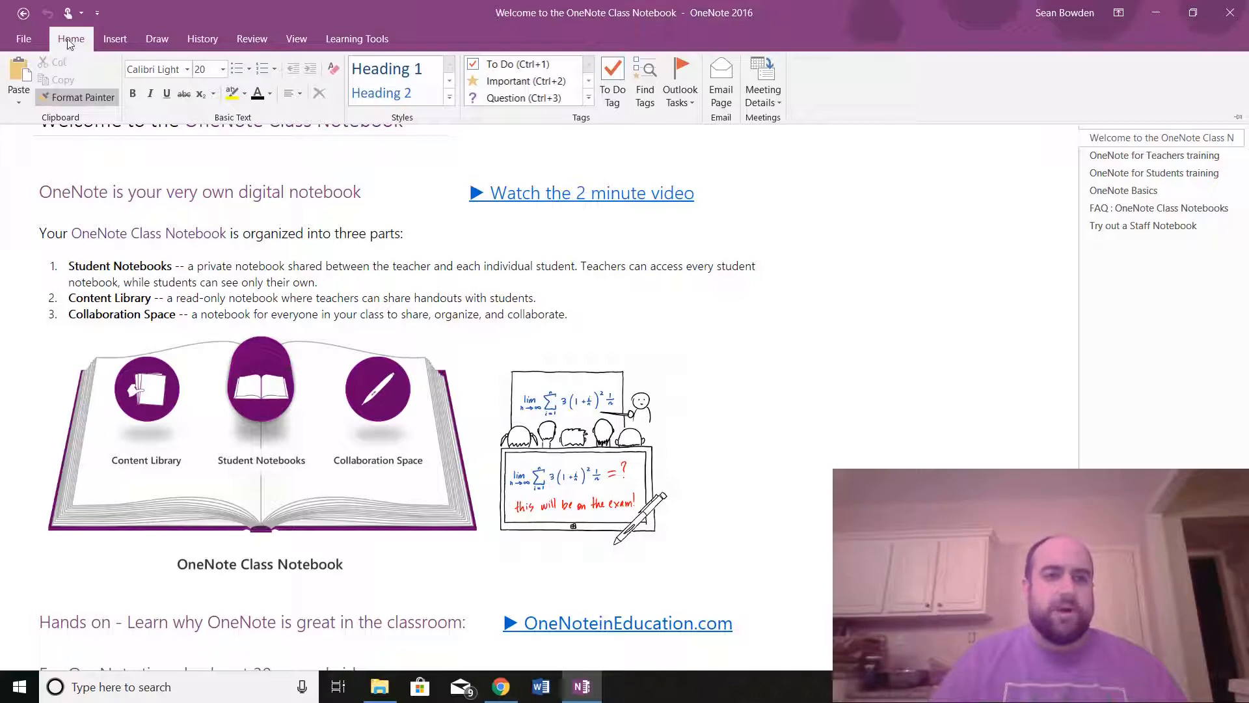
left_click(84, 96)
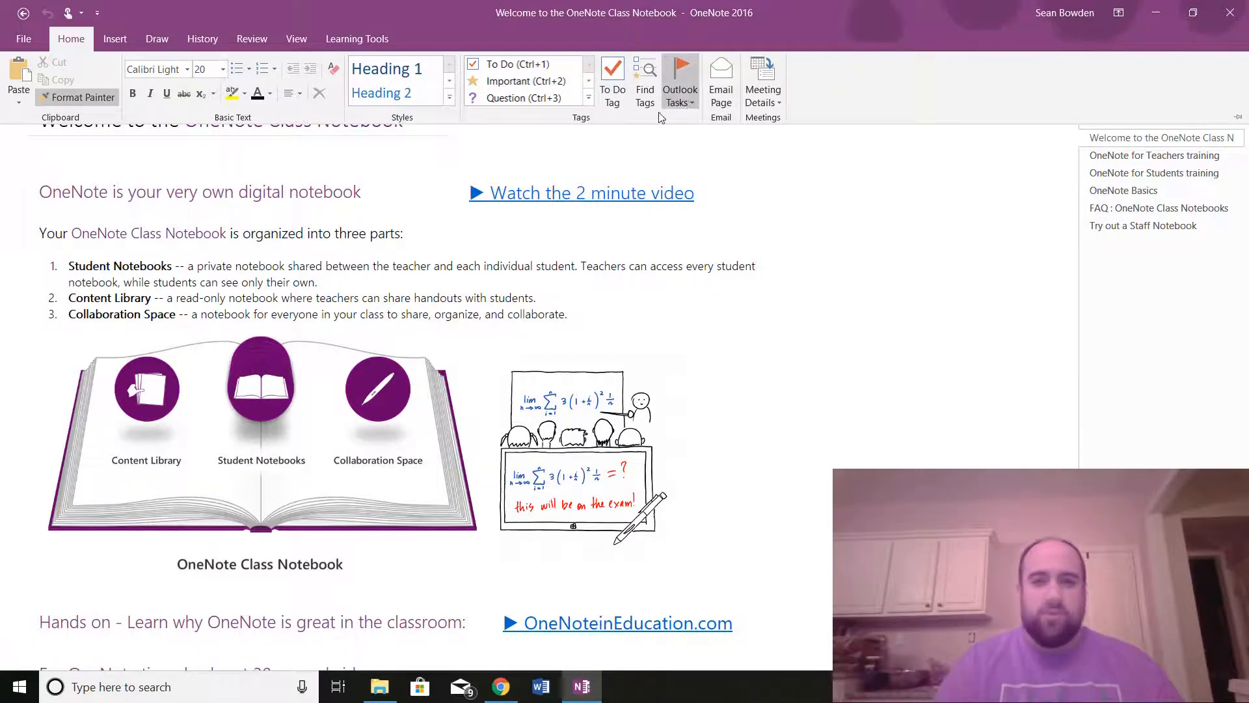
left_click(115, 39)
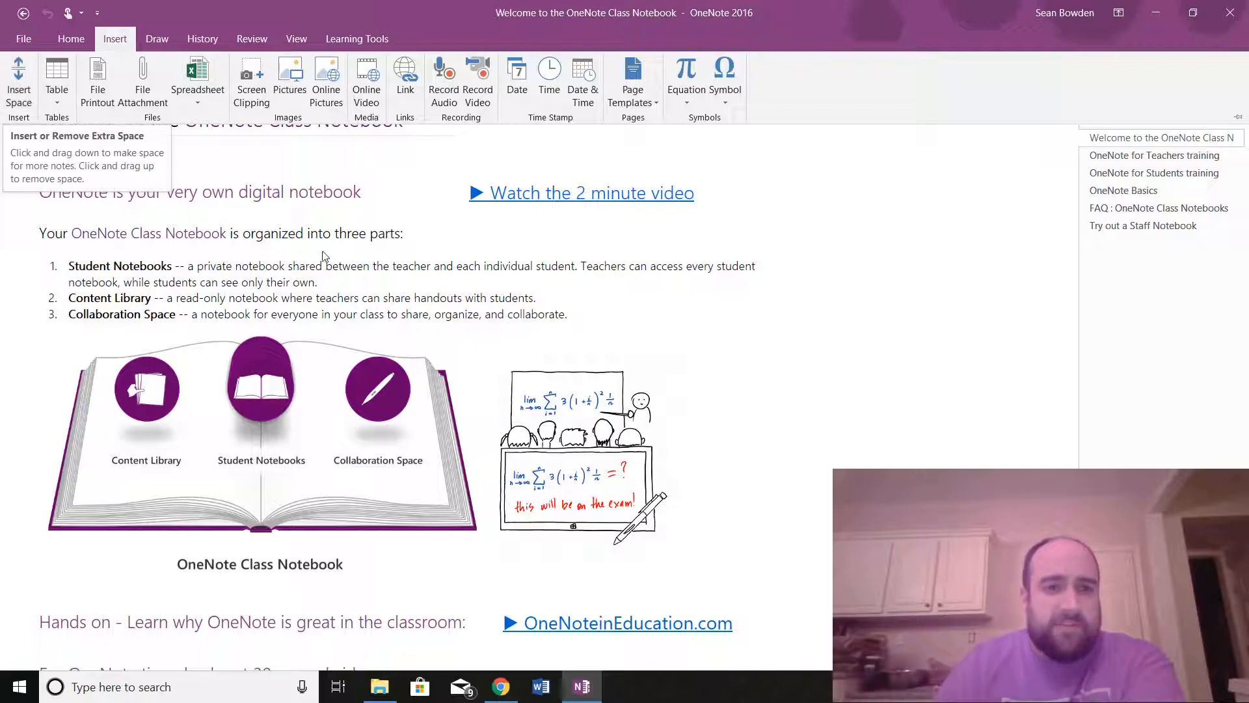
left_click(590, 336)
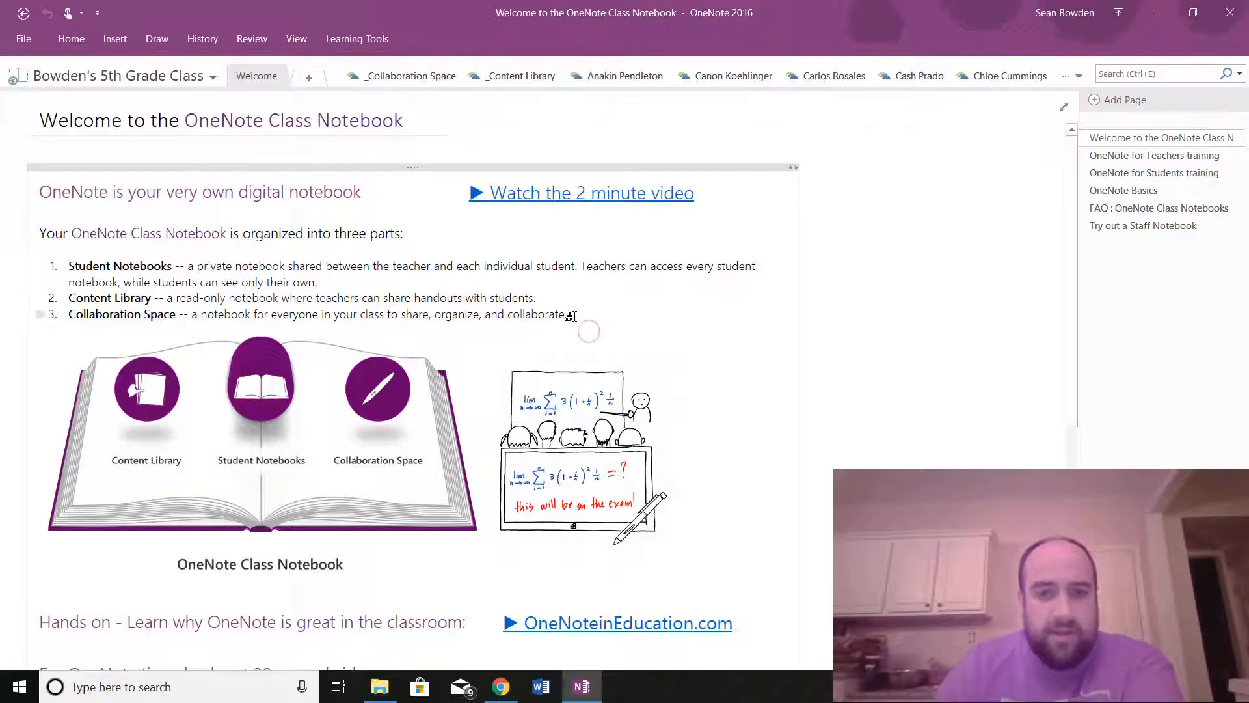
left_click(573, 315)
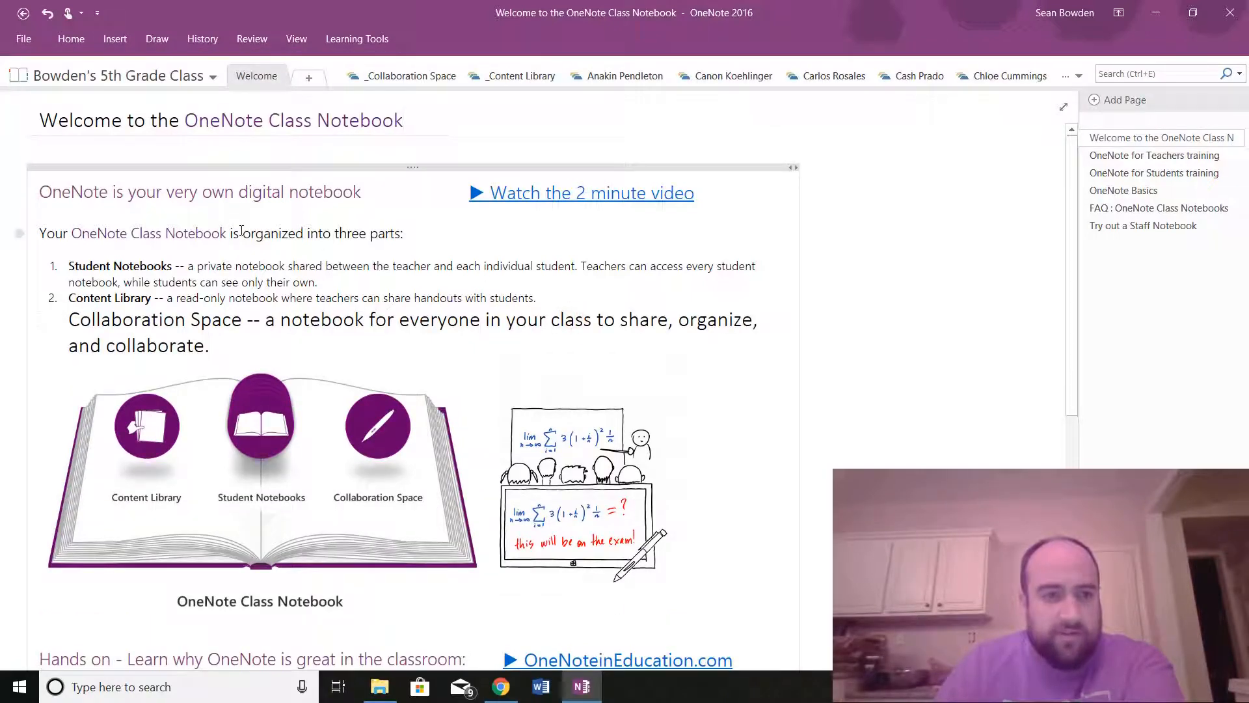
Try to insert extra space below the Collaboration Space list item with Insert Space.
left_click(105, 38)
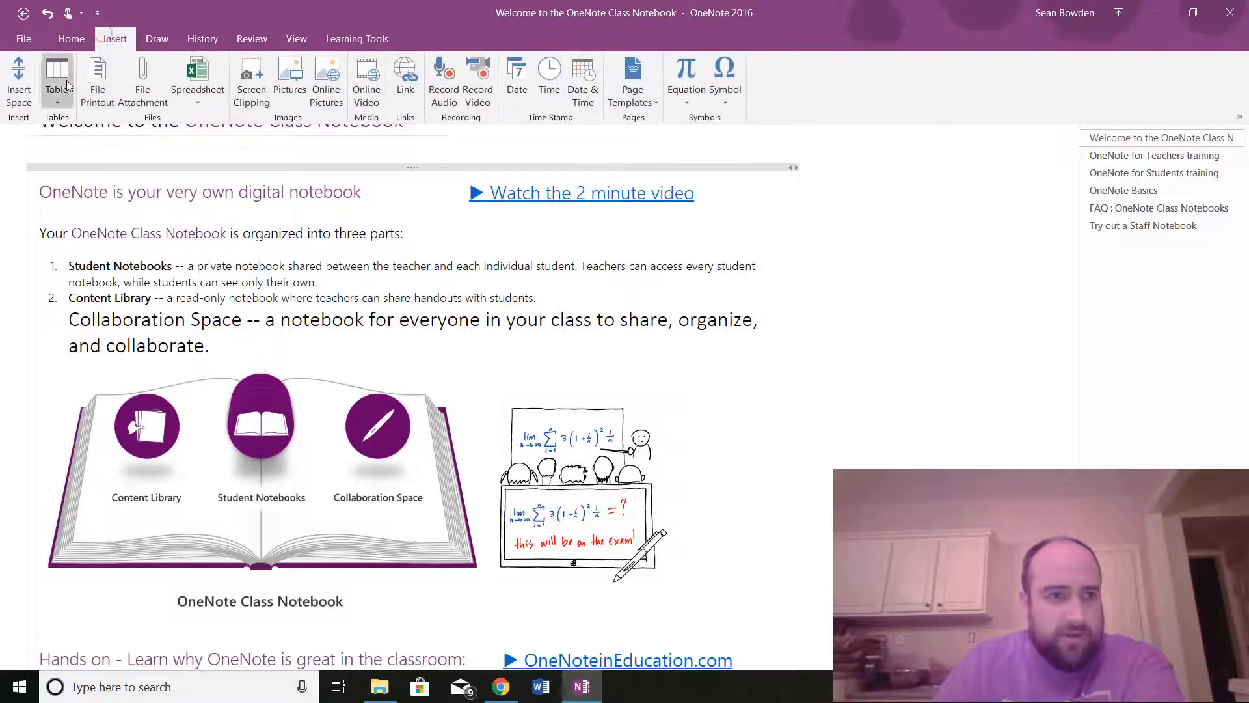
left_click(24, 95)
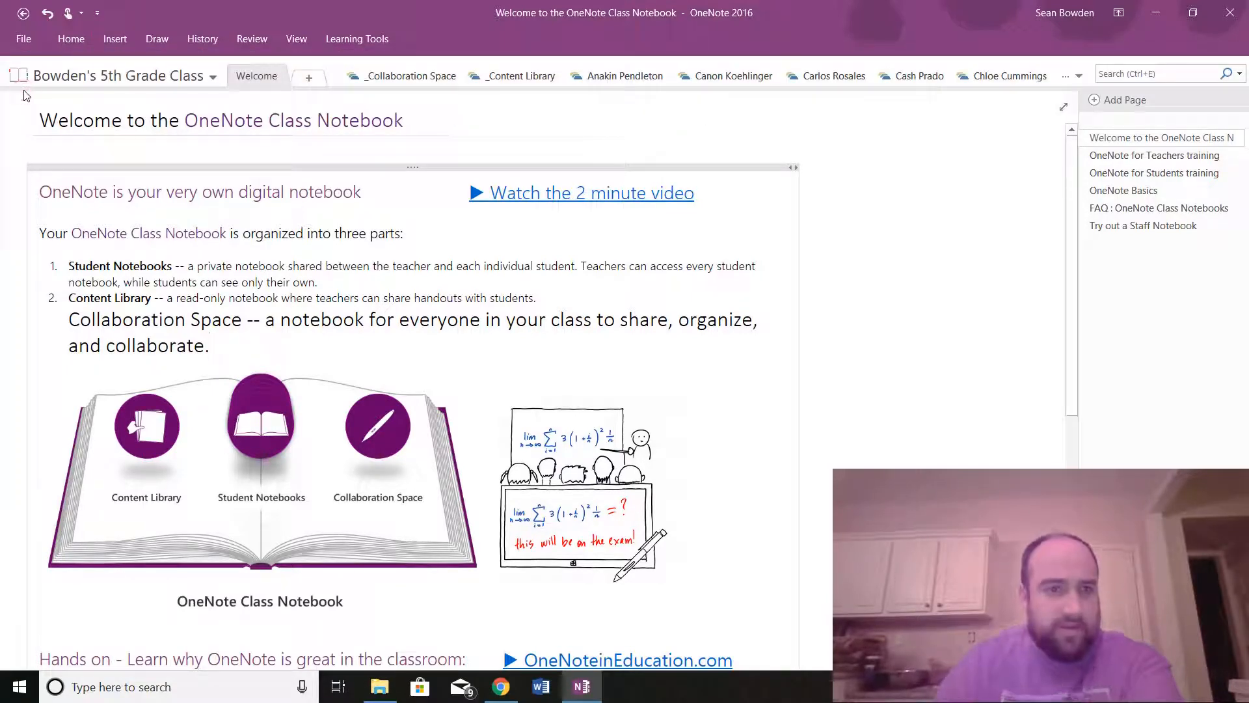
left_click(116, 39)
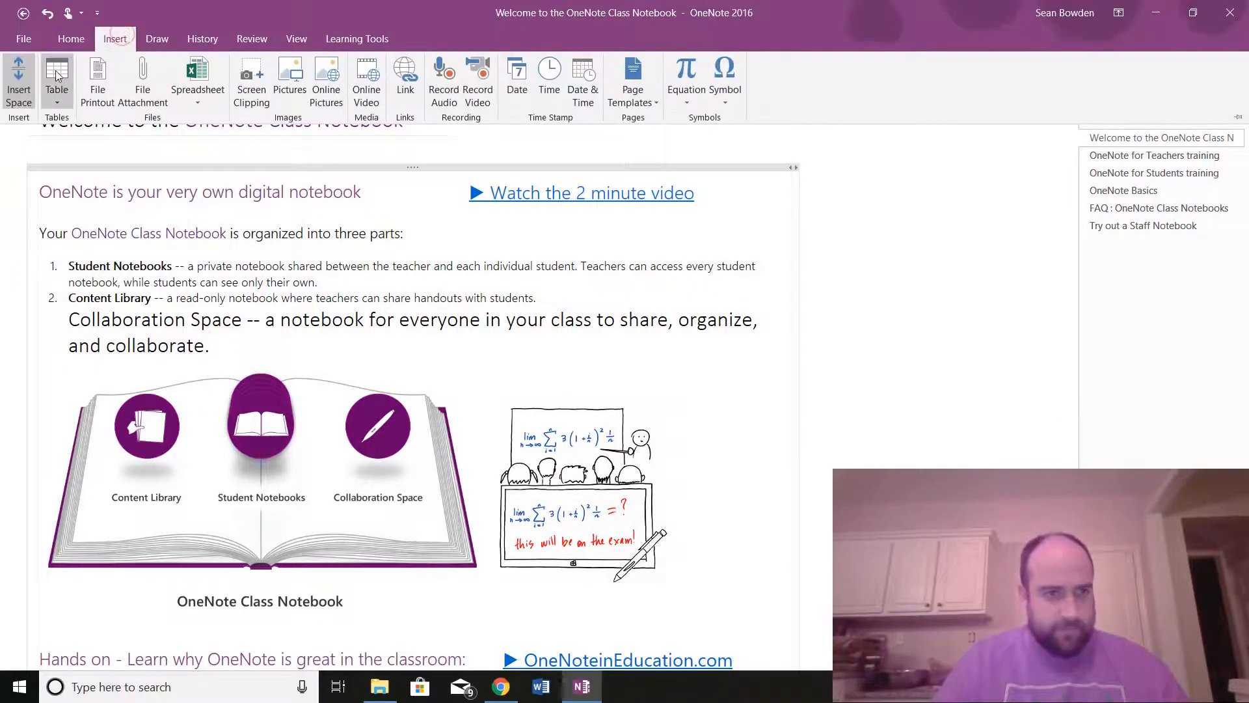
left_click(23, 76)
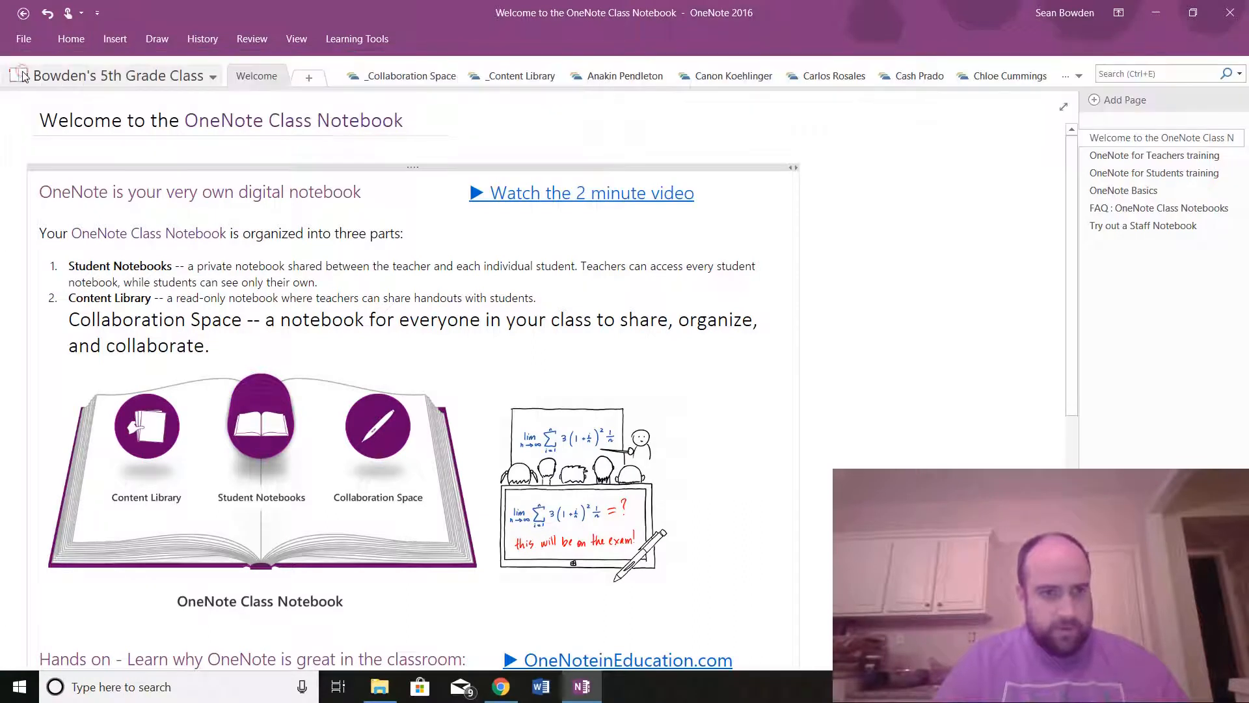
left_click(213, 346)
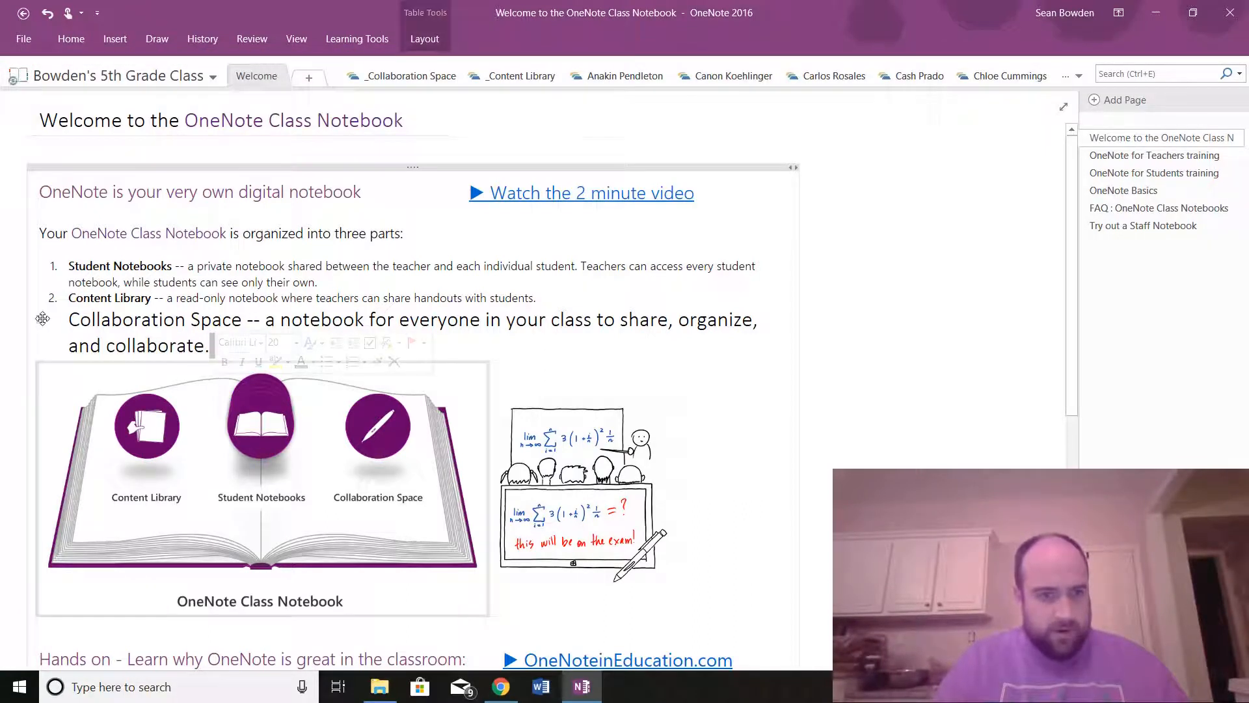
left_click(42, 318)
left_click(249, 356)
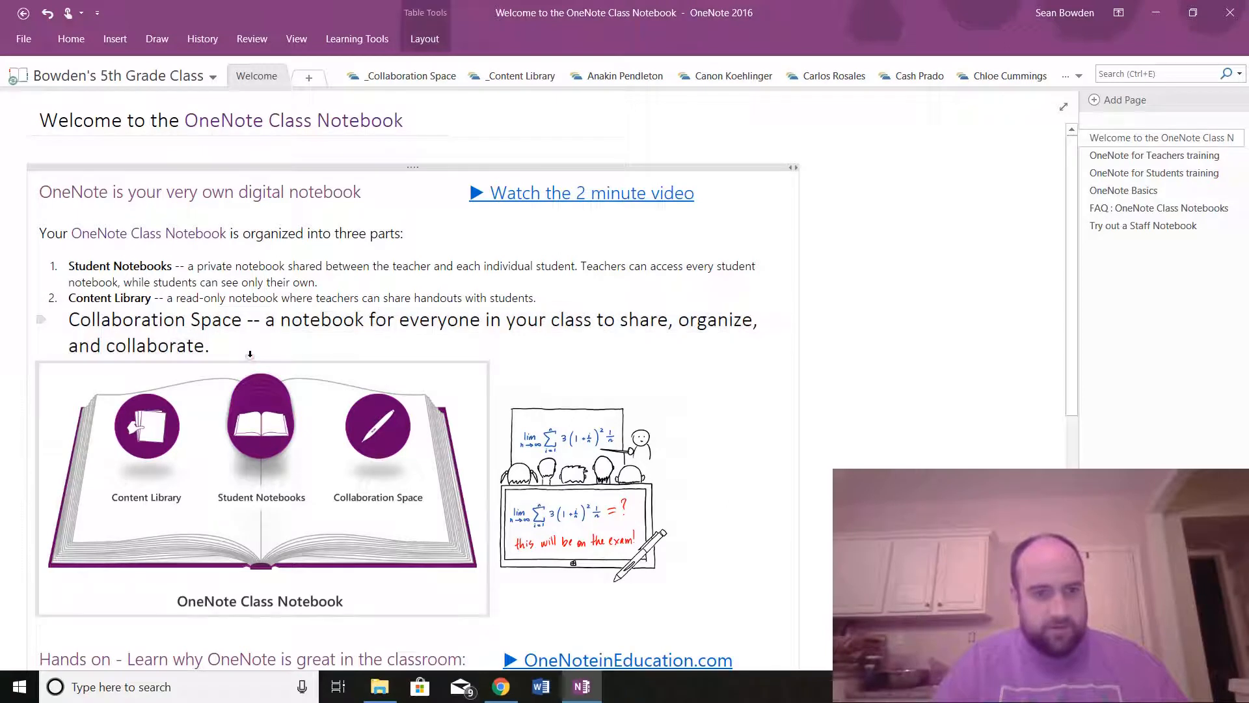
left_click(254, 321)
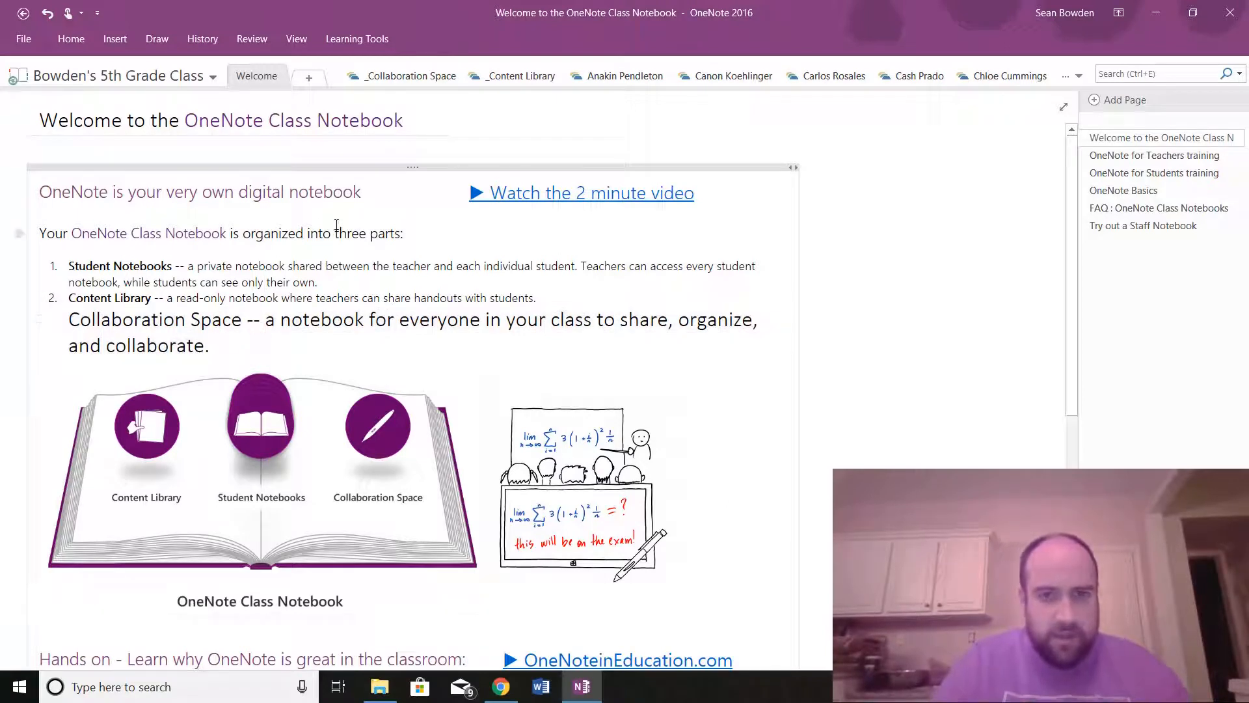
Insert blank space above the Collaboration Space list item, and undo it together with the copied title formatting.
left_click(116, 40)
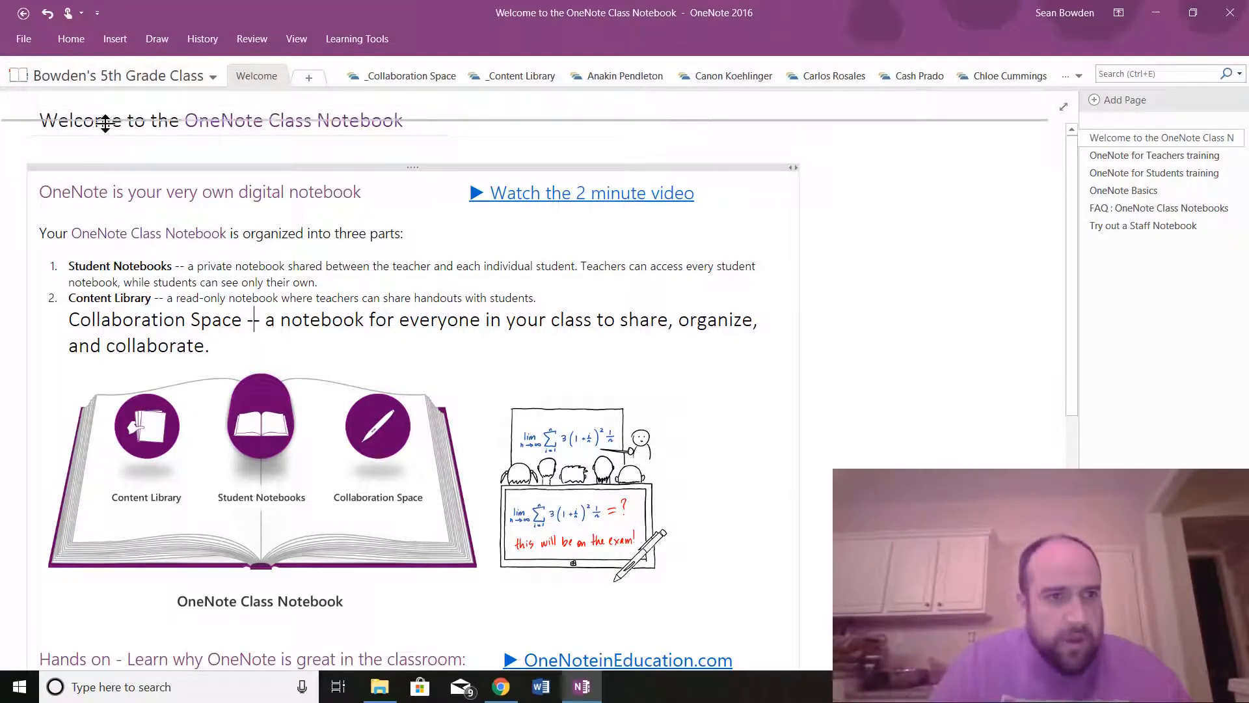
left_click_drag(107, 136, 225, 442)
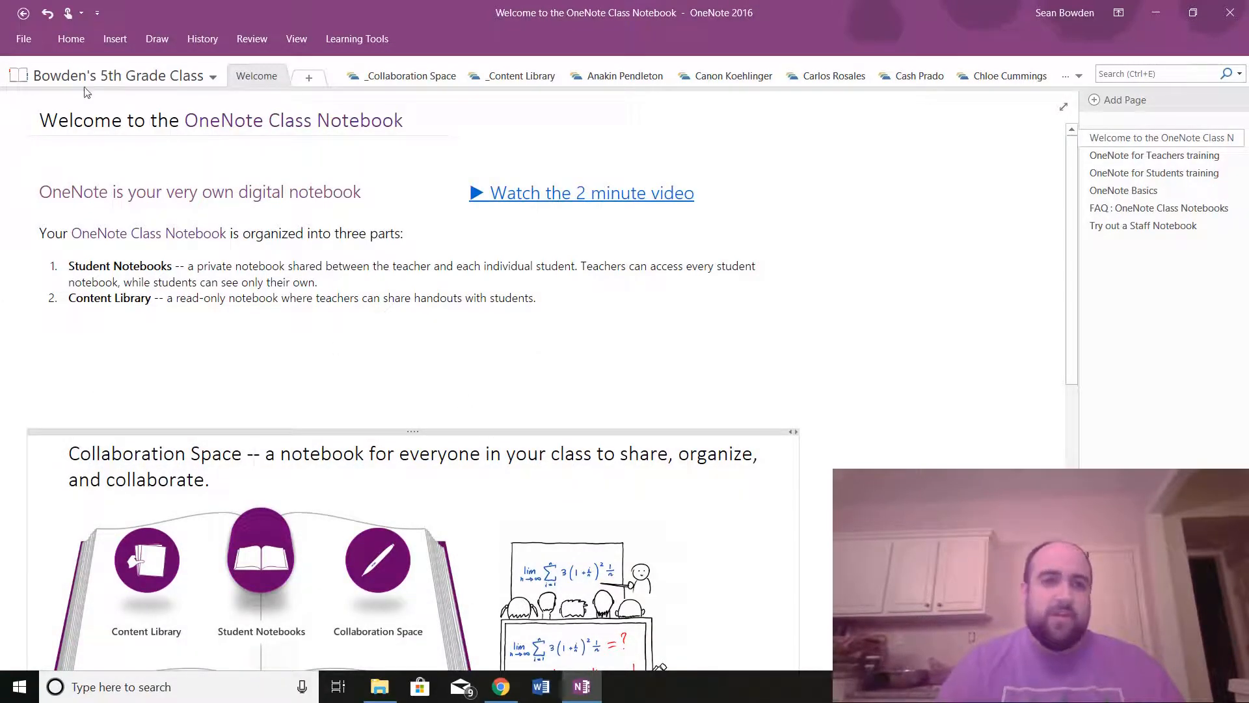
left_click(48, 14)
left_click(48, 15)
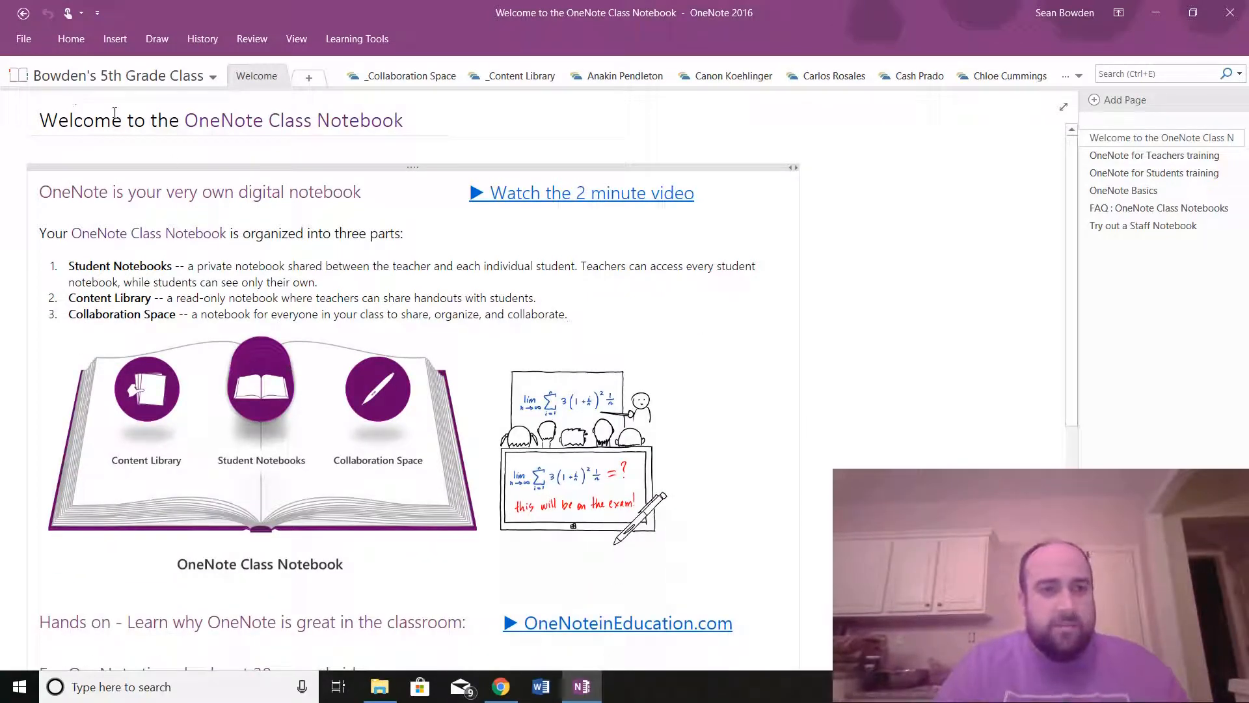
View the table size choices for the Welcome page and close them without inserting a table.
left_click(115, 38)
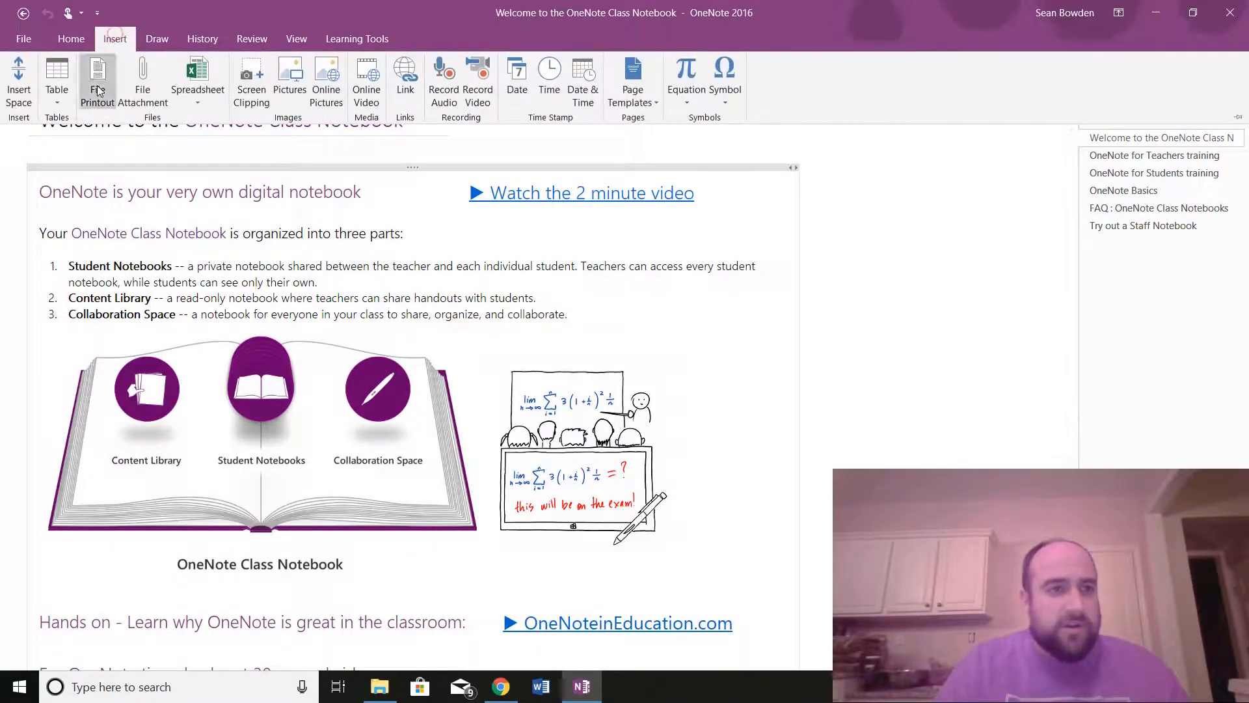
left_click(56, 89)
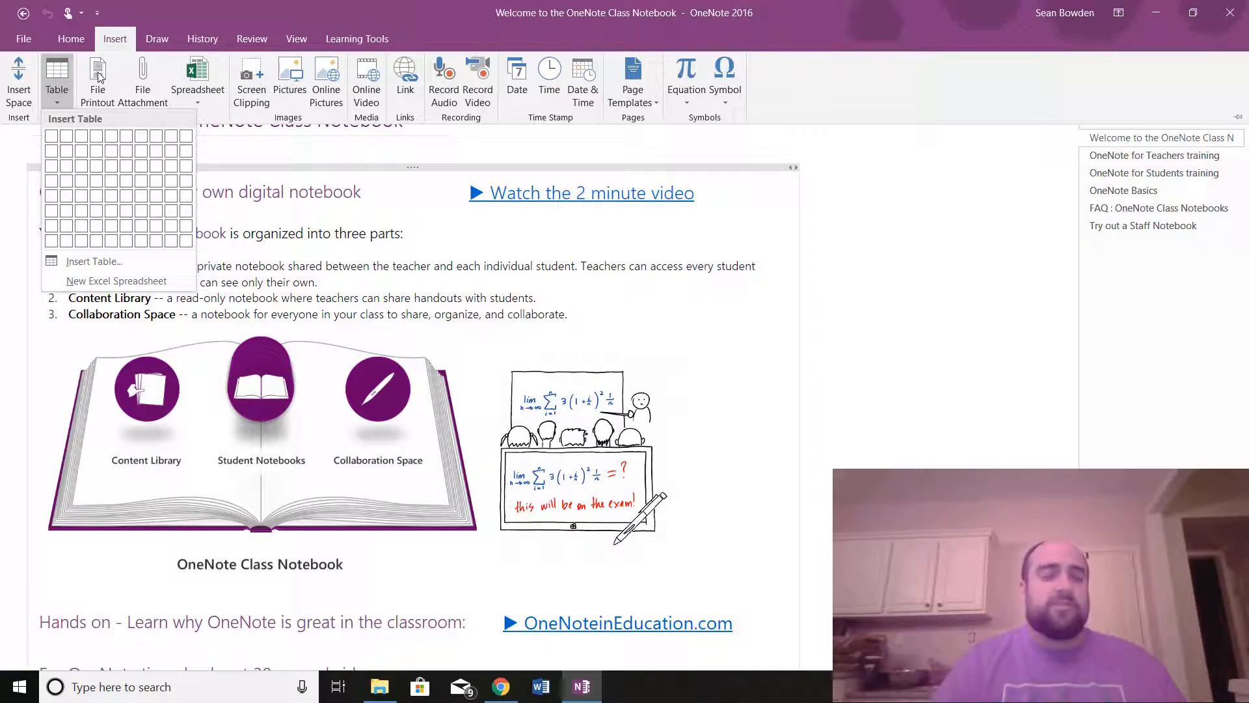
left_click(159, 9)
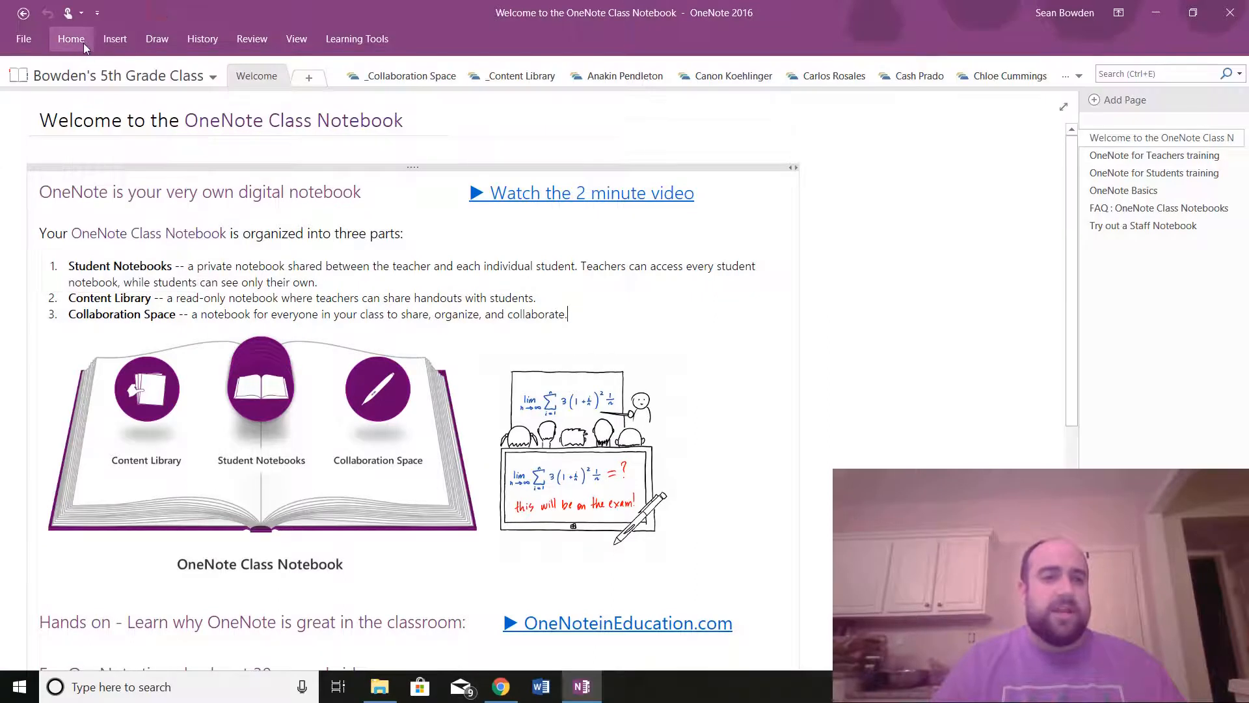
Insert another screen clipping of the "Follow us on Twitter" link from the notebook creator web page, and undo it.
left_click(106, 44)
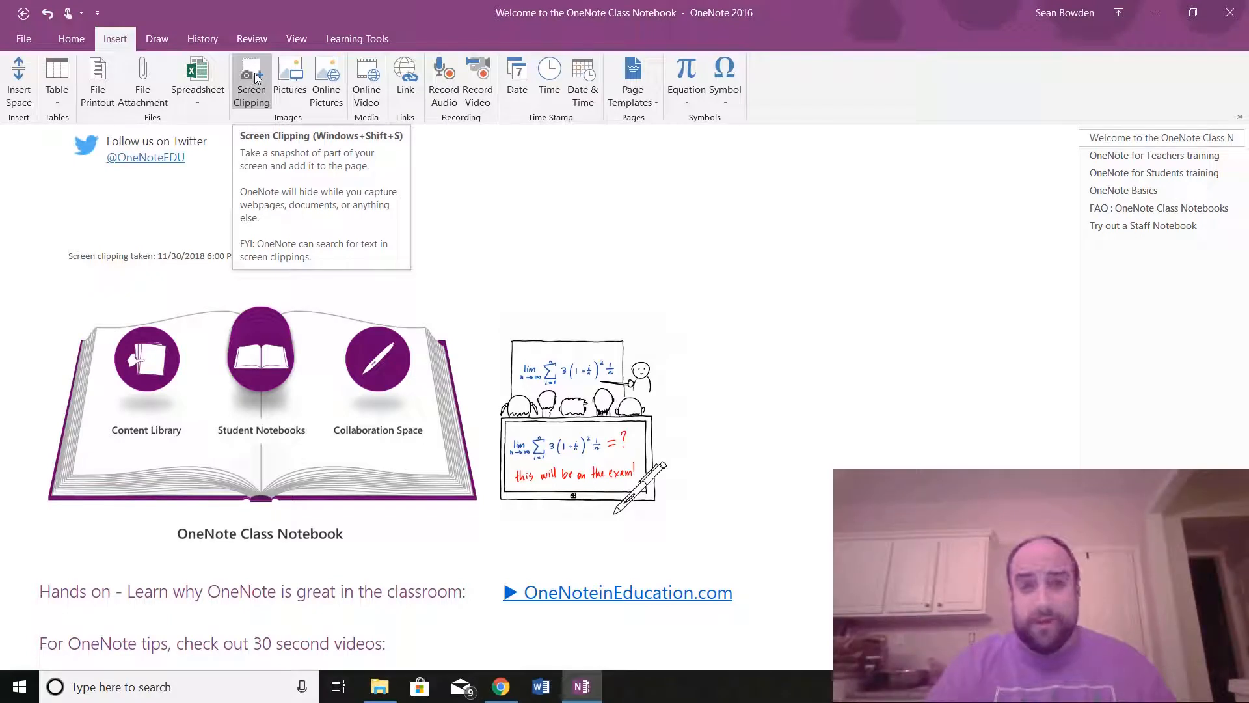
left_click(255, 78)
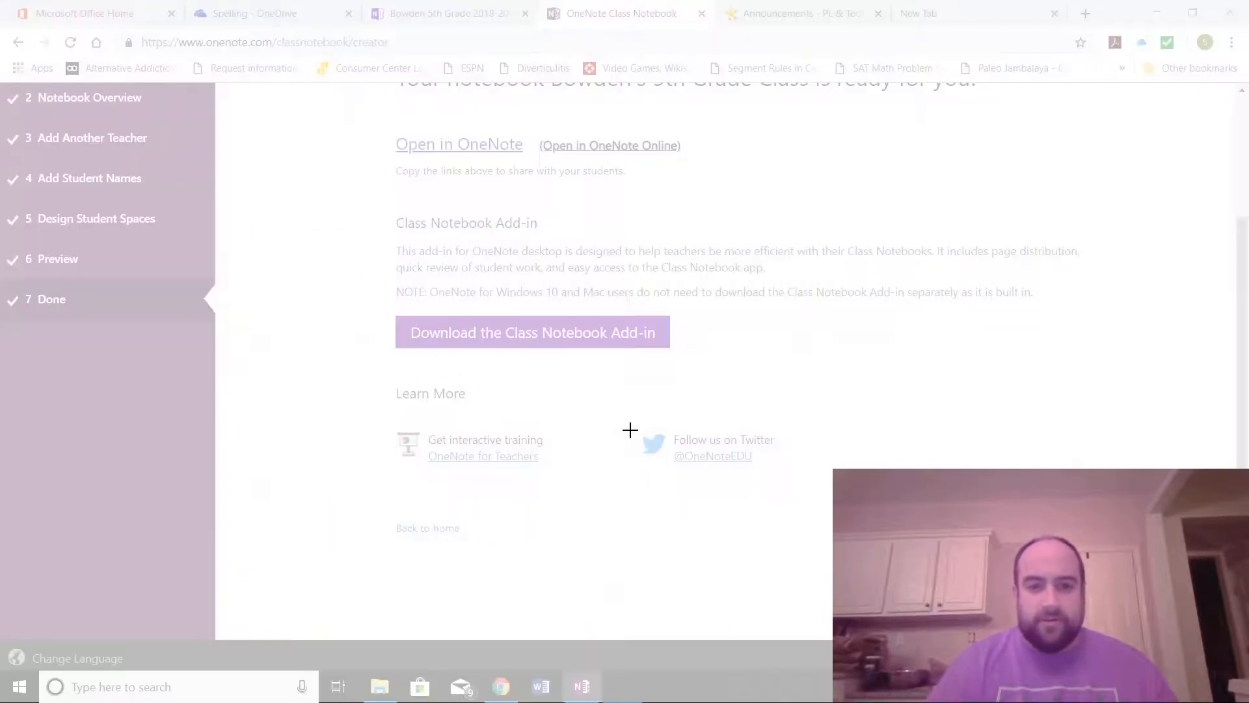
left_click_drag(629, 414, 789, 492)
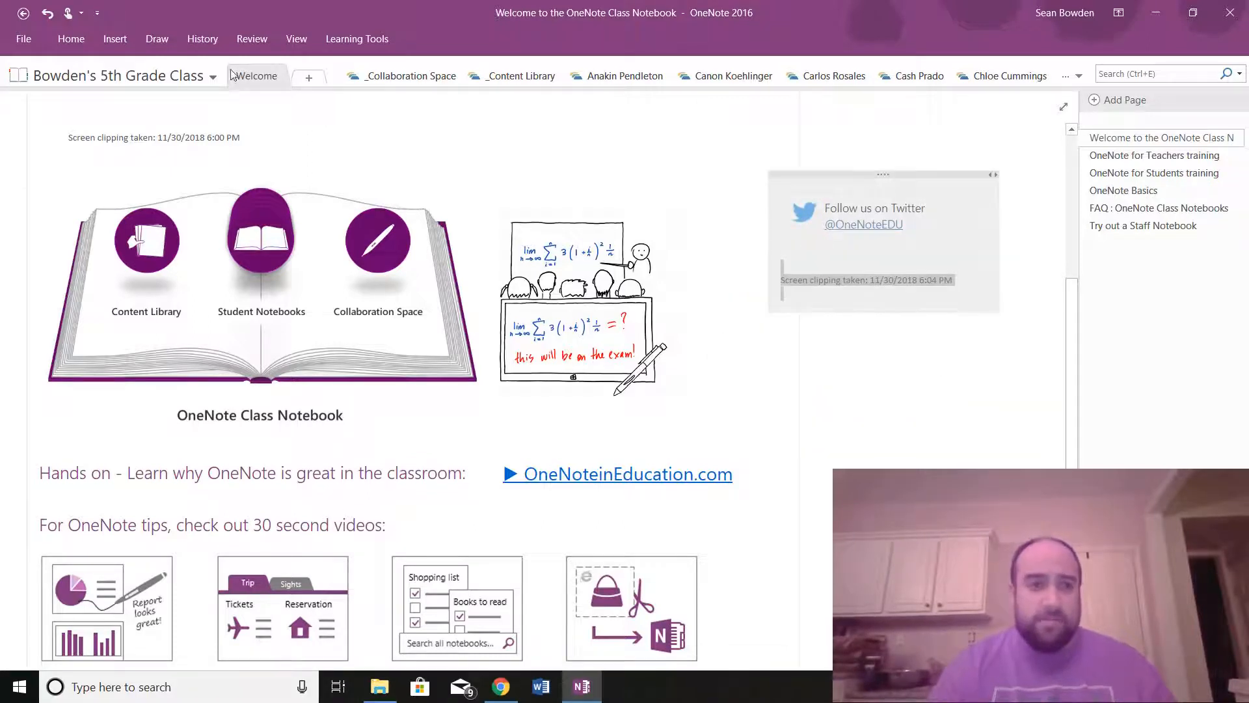
left_click(49, 13)
left_click(49, 14)
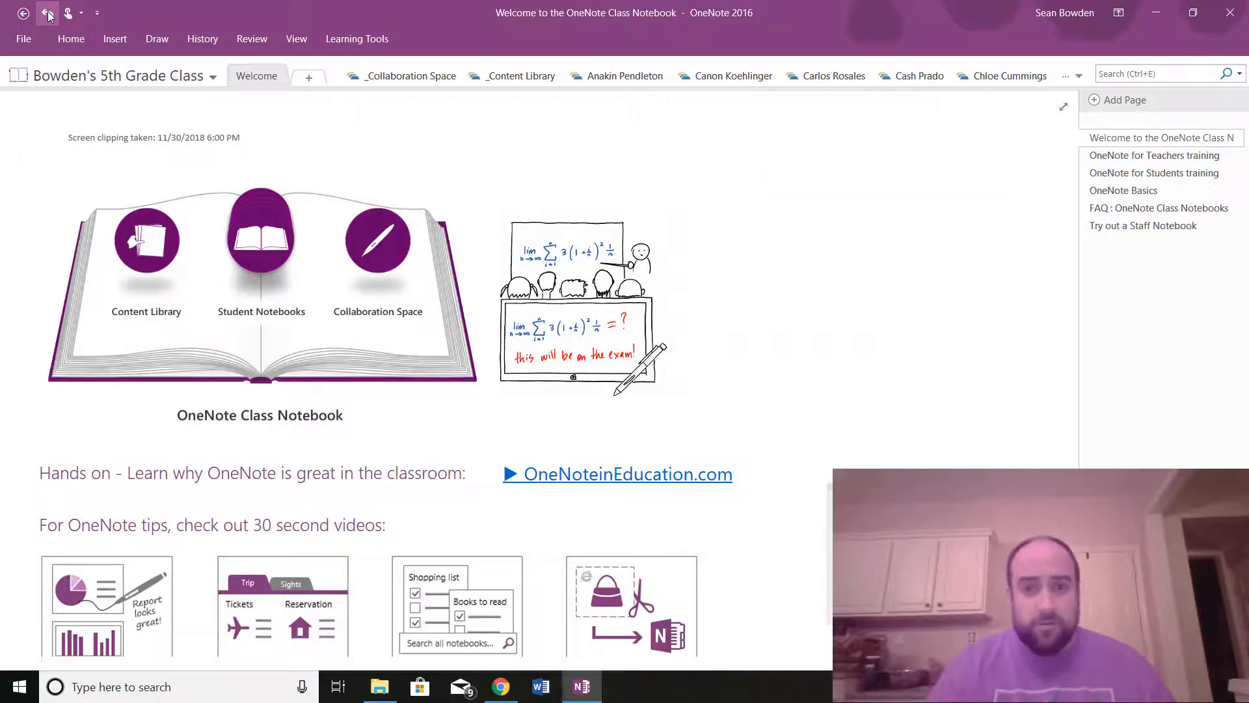
left_click(49, 14)
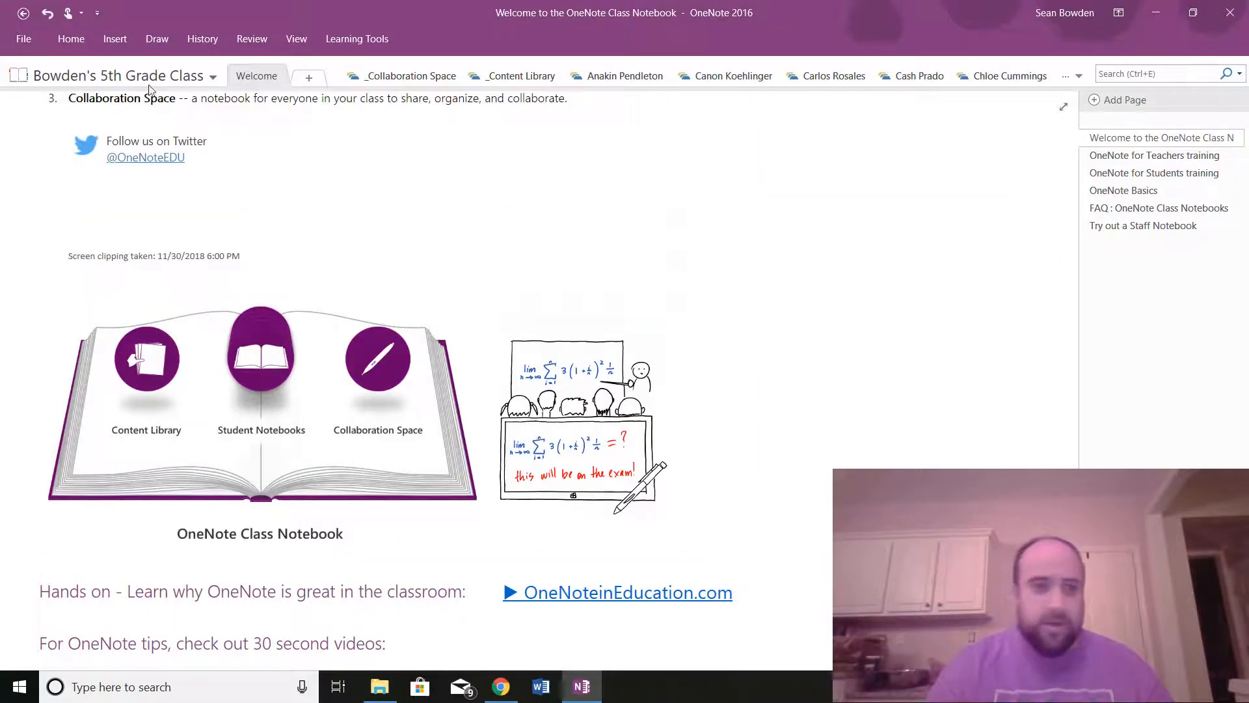
Search the online pictures for "chess board" and close the search without inserting a picture.
left_click(120, 41)
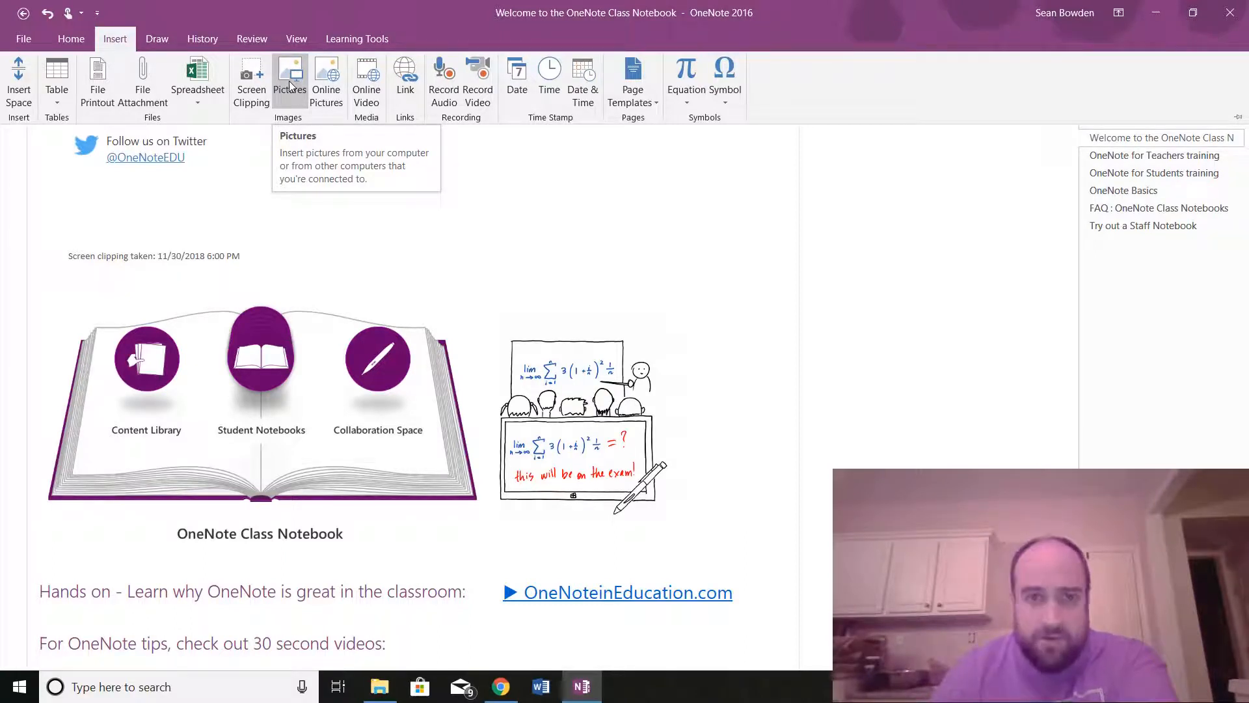
left_click(337, 80)
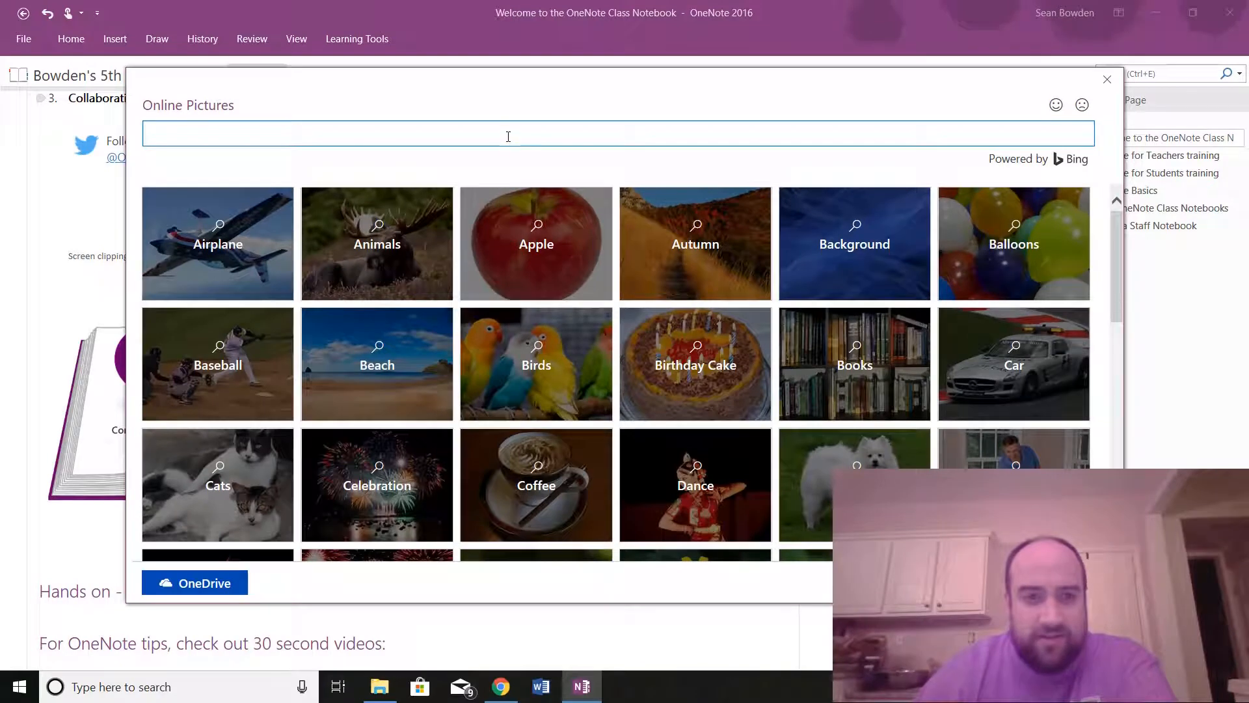
type("chess")
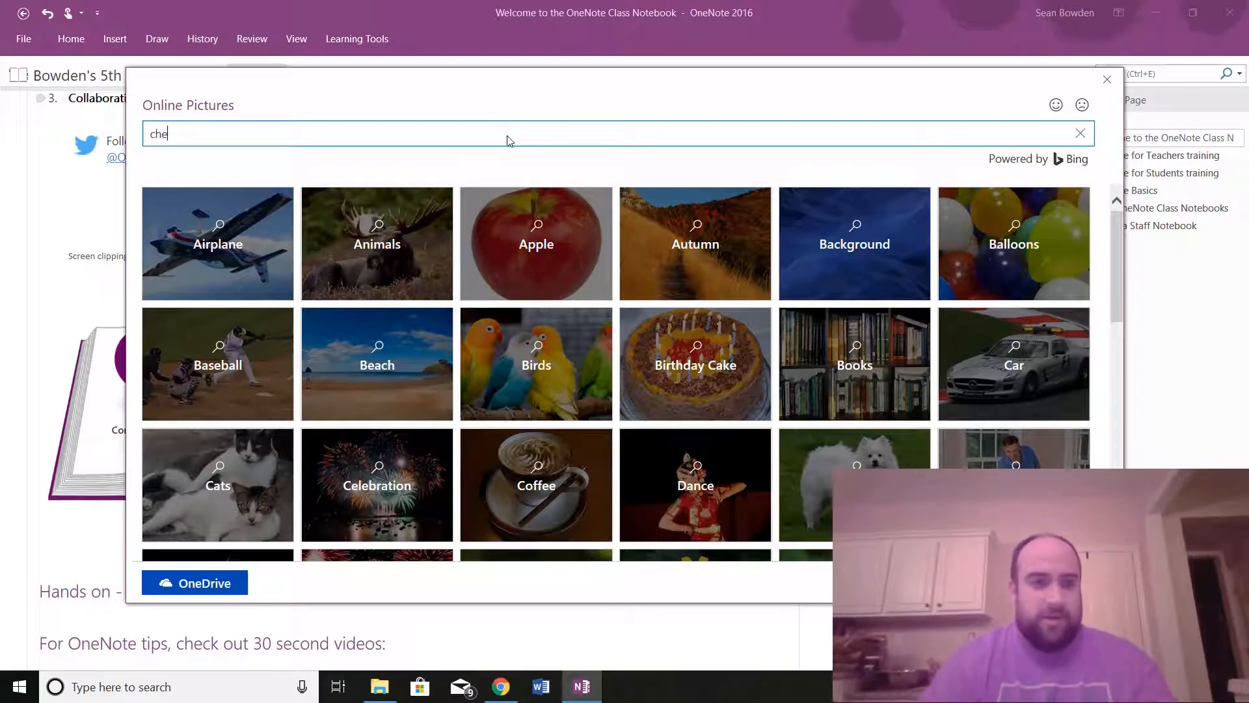
type(" board")
key("Return")
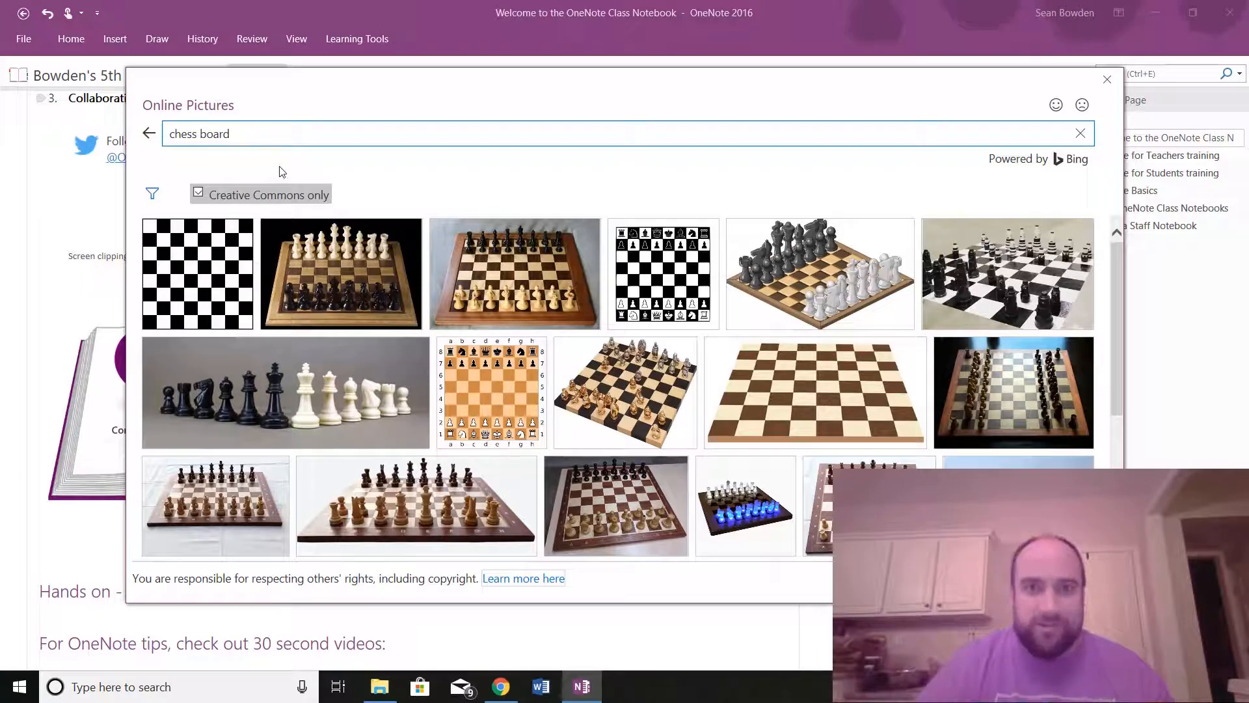
left_click(1107, 79)
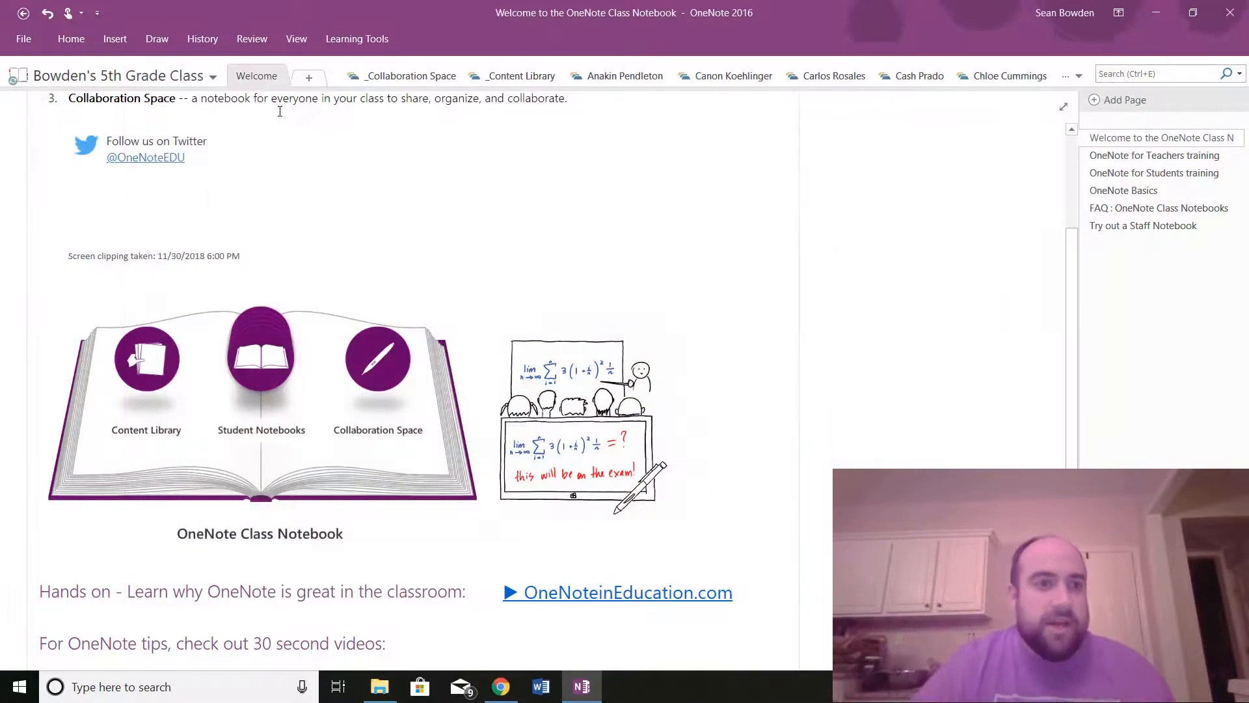
Look at the ready-made equations and the common symbols available for insertion, without inserting any.
left_click(123, 41)
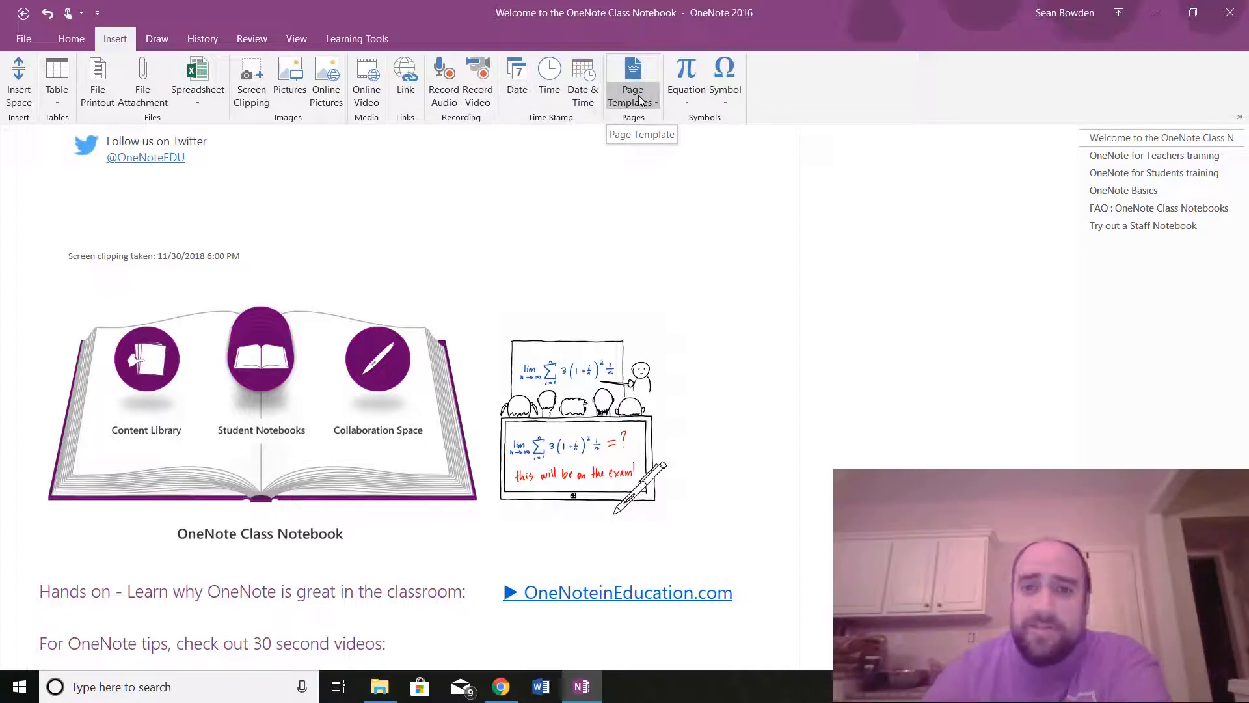
left_click(688, 102)
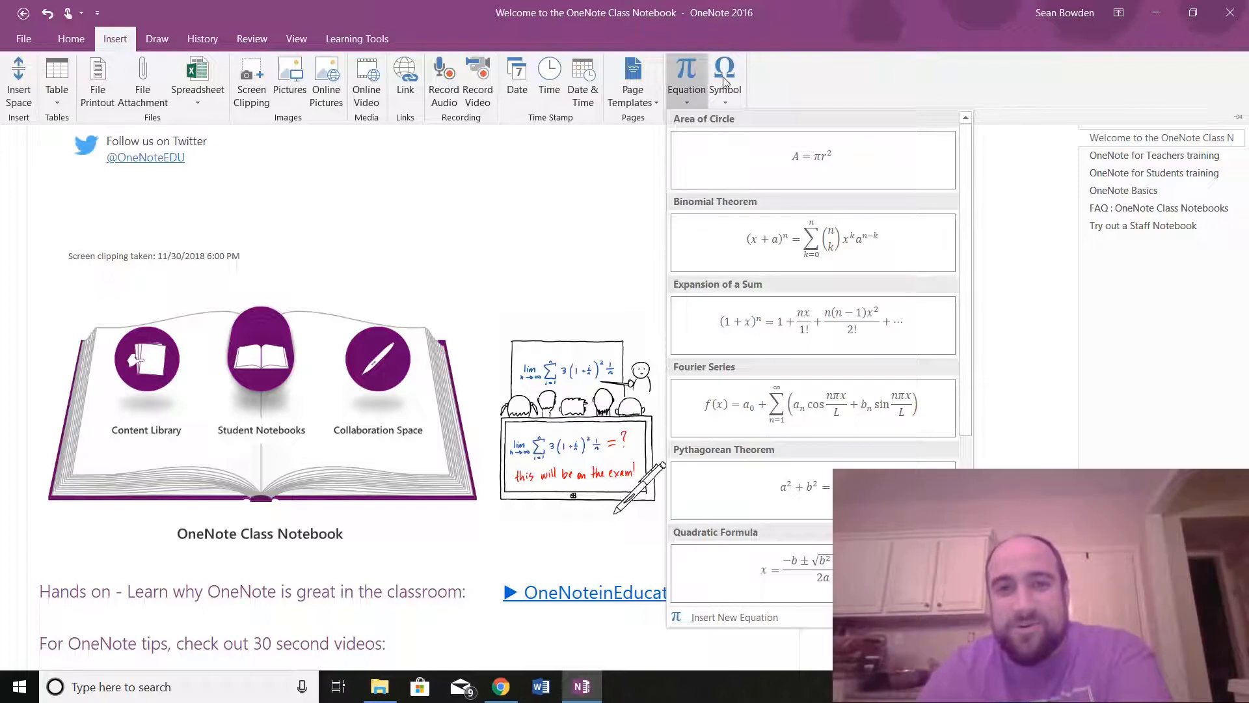
left_click(725, 104)
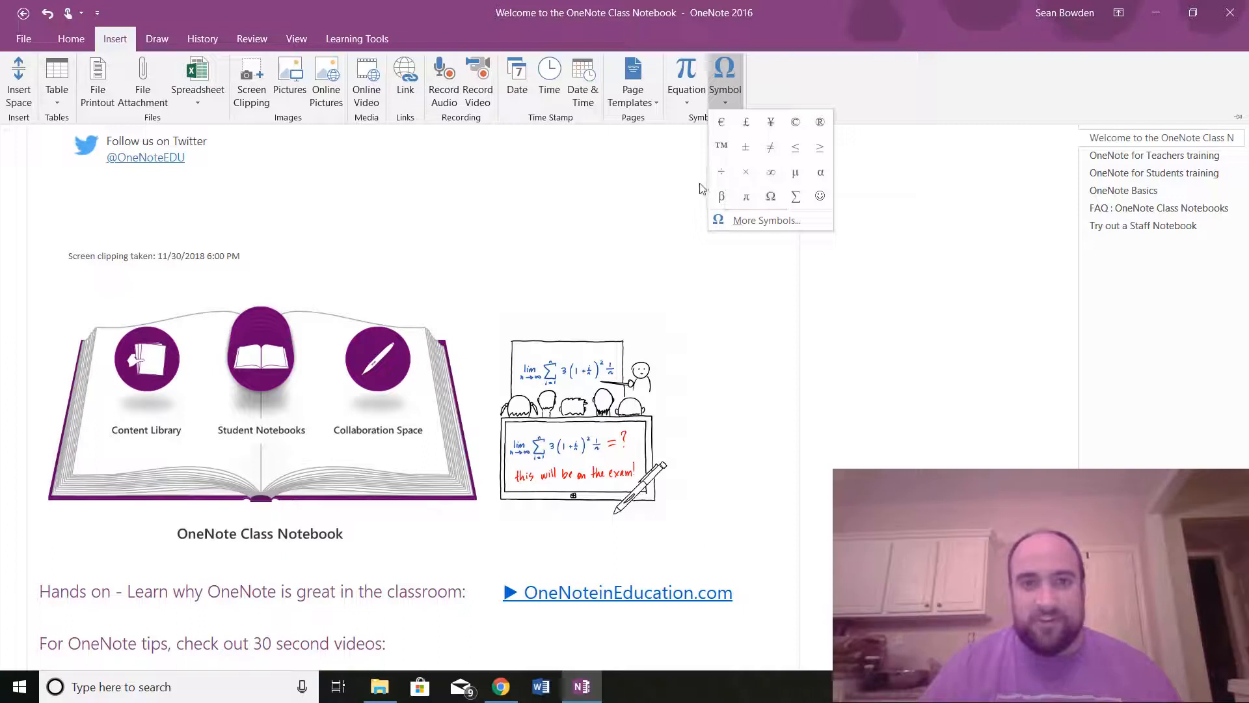
left_click(156, 39)
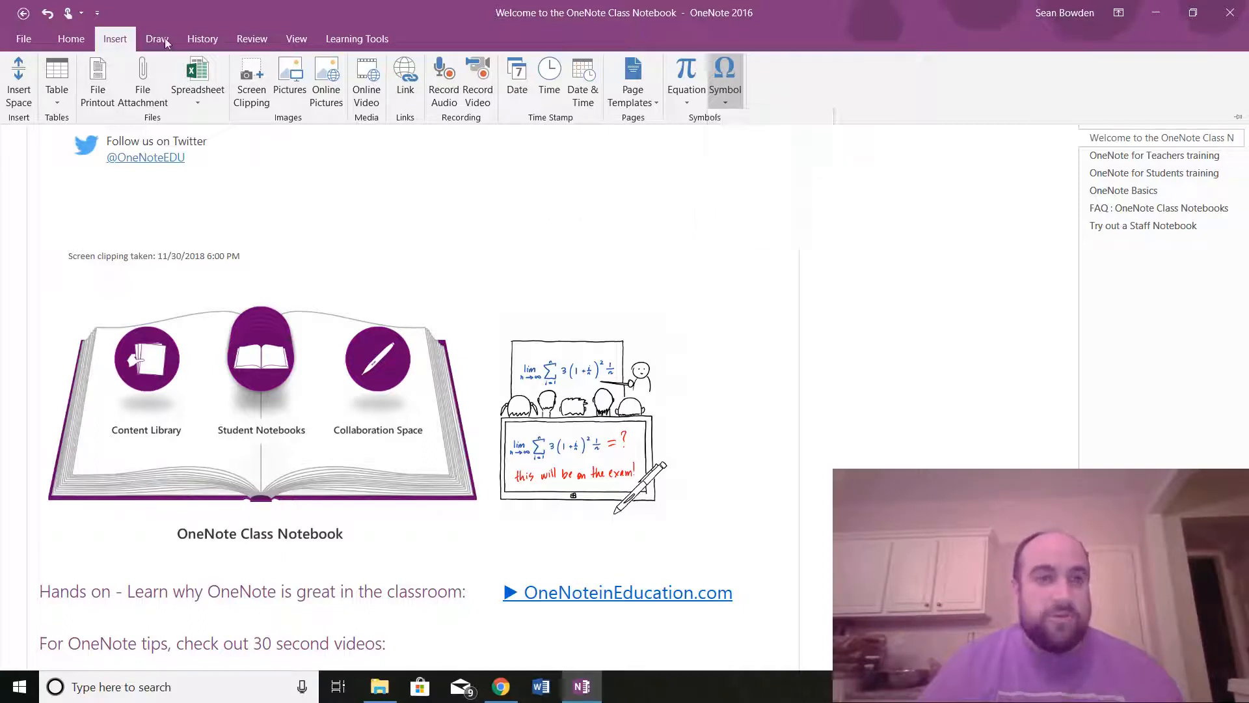
Handwrite a first name with a thin green pen in the blank area beside the classroom drawing and underline it, using Draw with Touch.
left_click(156, 39)
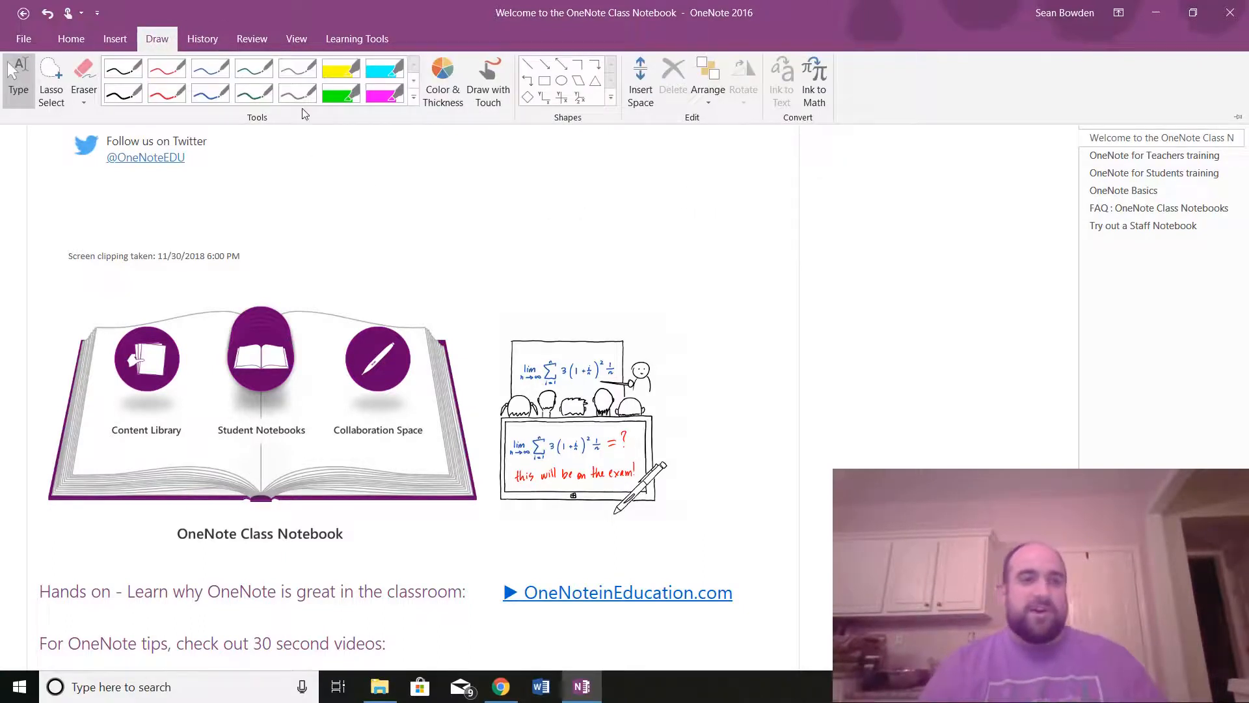
left_click(254, 68)
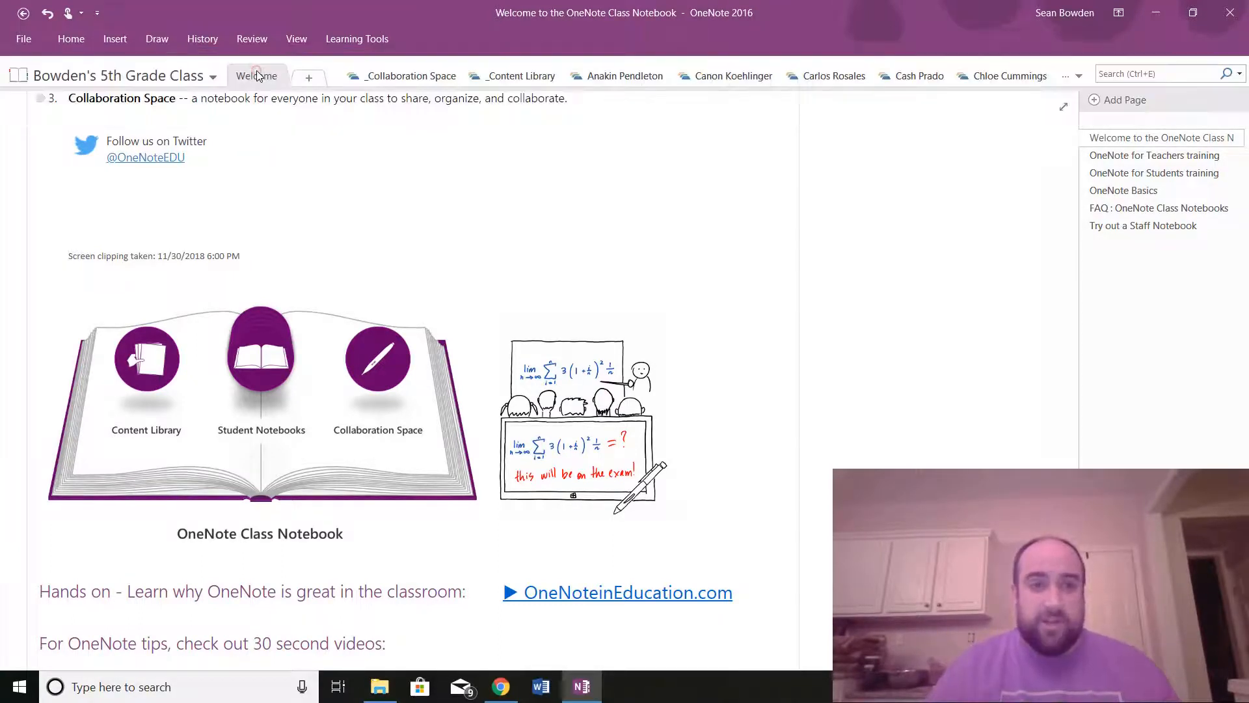
left_click(156, 45)
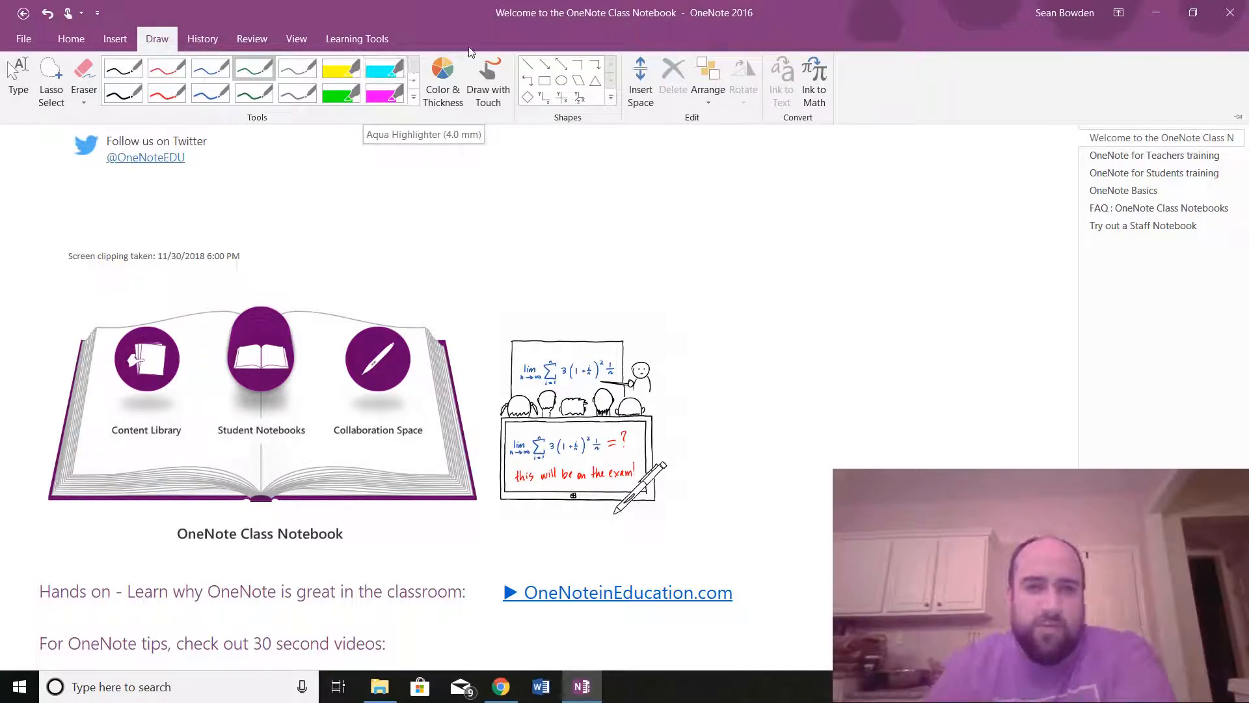
left_click(490, 85)
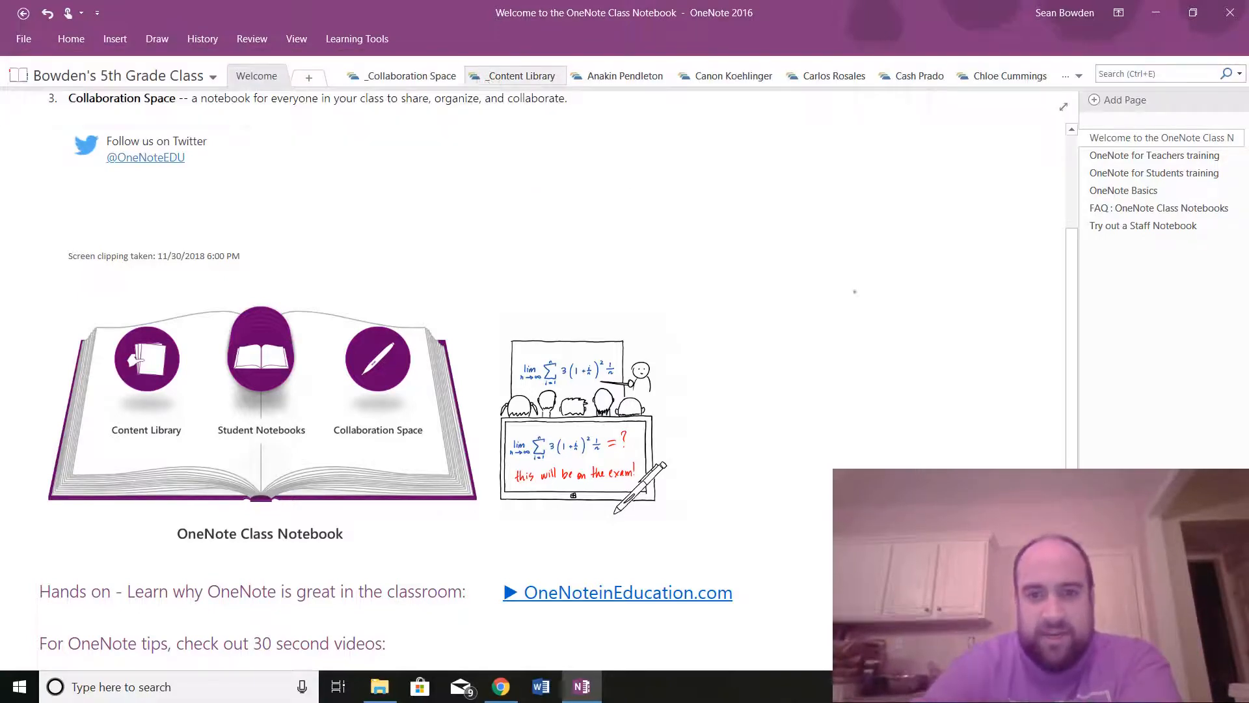
left_click_drag(867, 297, 726, 454)
mouse_move(883, 410)
left_mouse_down()
mouse_move(924, 453)
mouse_move(957, 387)
mouse_move(974, 442)
left_mouse_up()
mouse_move(989, 383)
left_mouse_down()
mouse_move(987, 446)
mouse_move(1036, 450)
left_mouse_up()
mouse_move(773, 496)
left_mouse_down()
mouse_move(911, 485)
mouse_move(911, 462)
left_mouse_up()
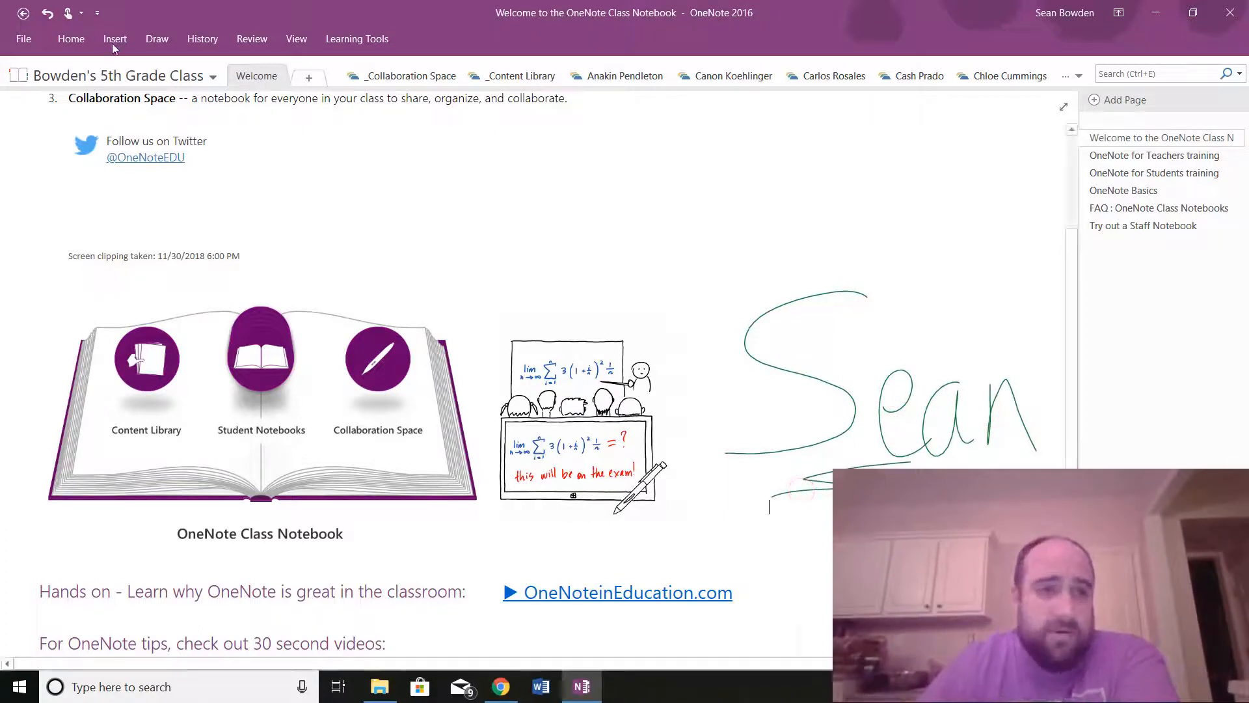
Undo the underline and all pen strokes of the handwritten name.
left_click(47, 13)
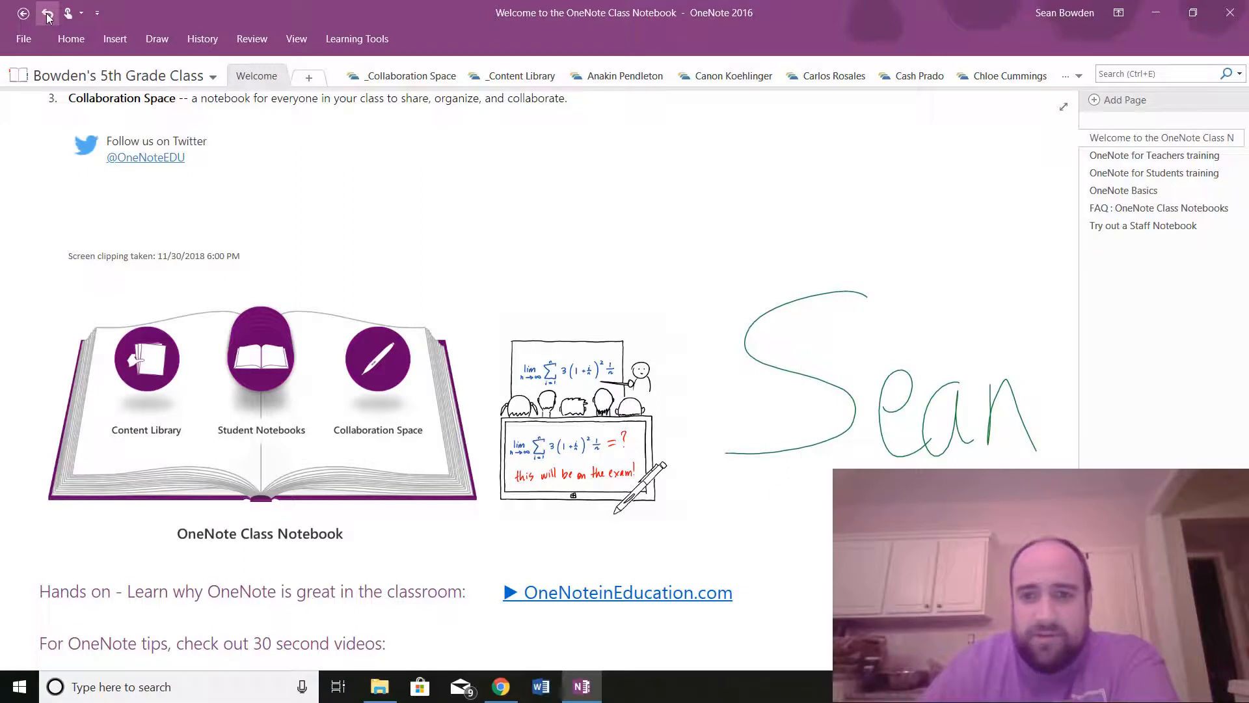
left_click(47, 13)
left_click(47, 13)
left_click(47, 13)
left_click(47, 13)
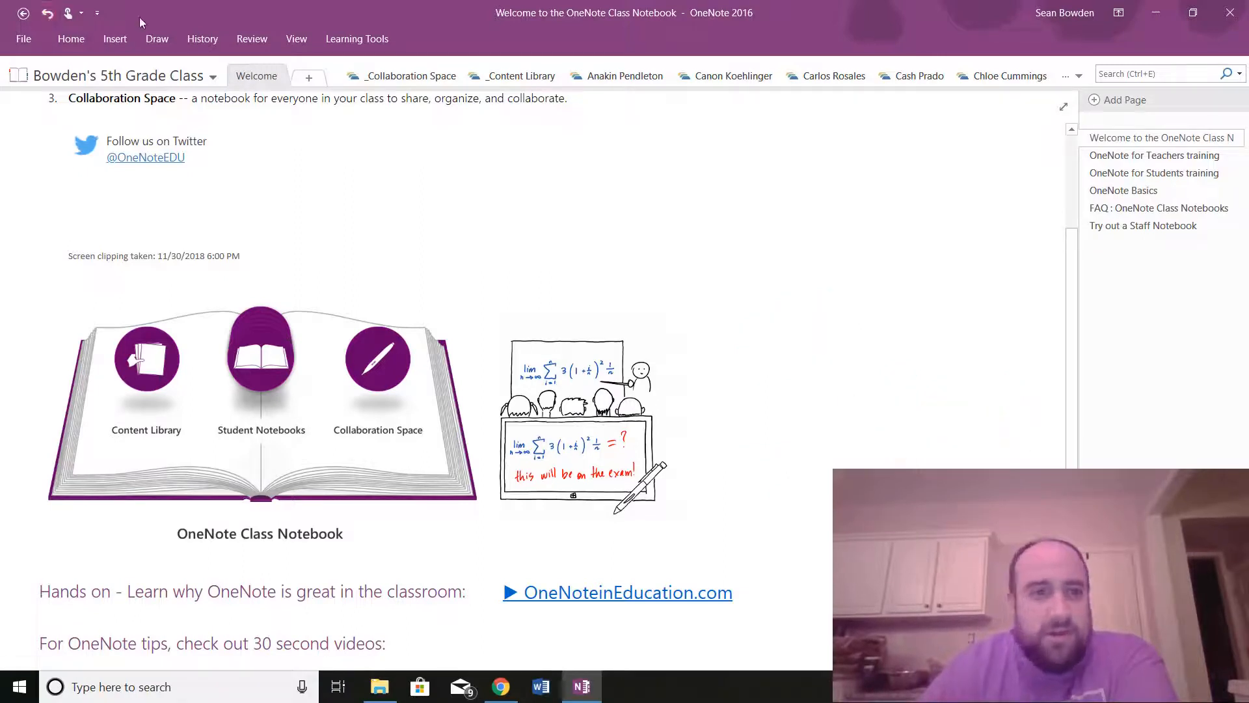
View the full set of favorite and built-in pens, and turn off Draw with Touch.
left_click(151, 48)
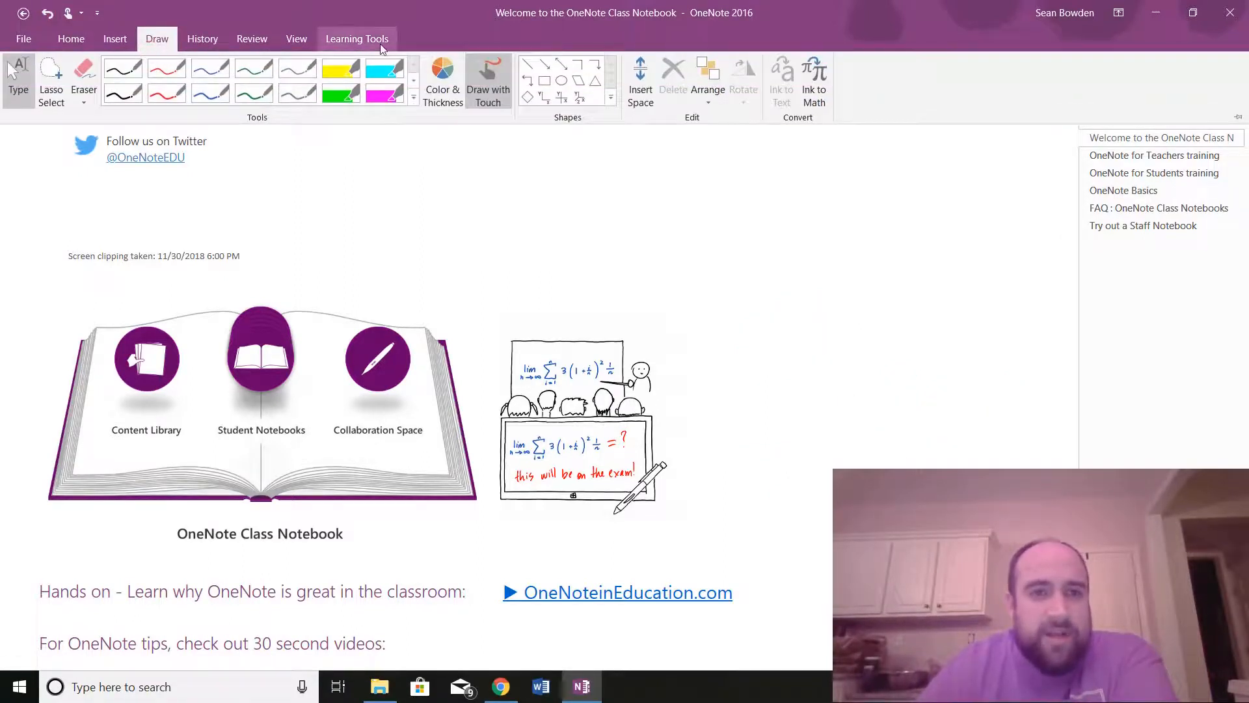
left_click(414, 97)
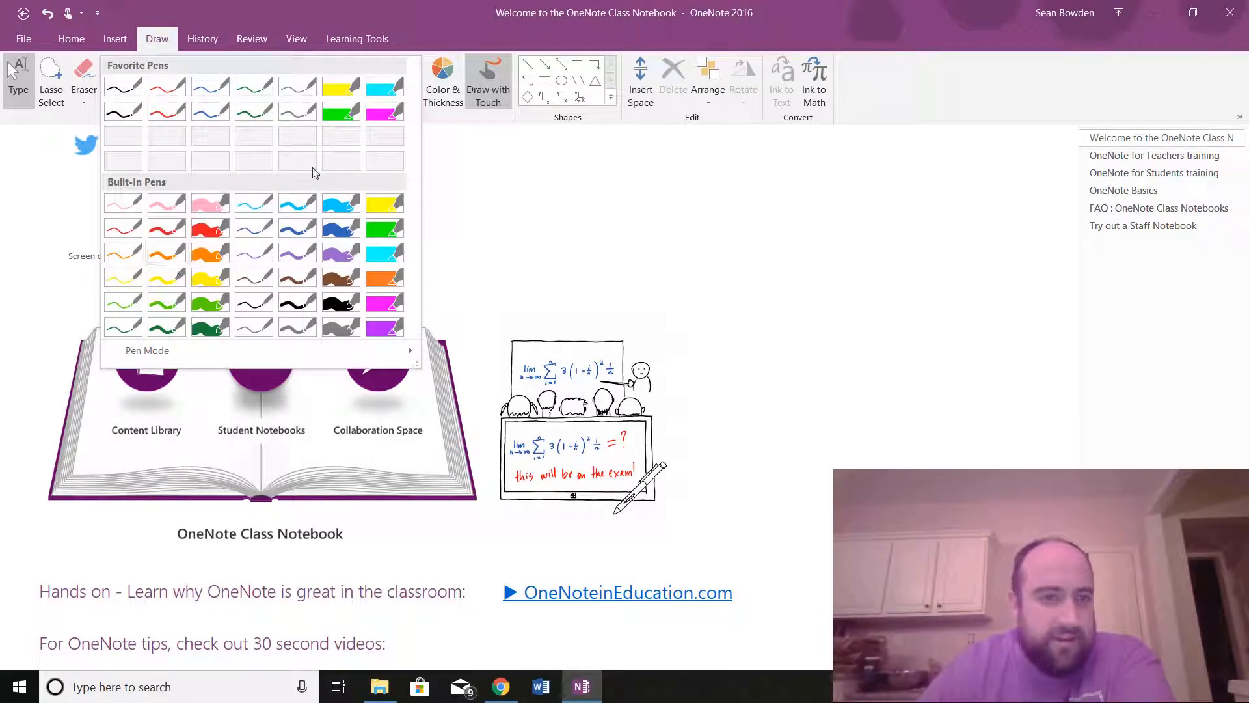
mouse_move(148, 351)
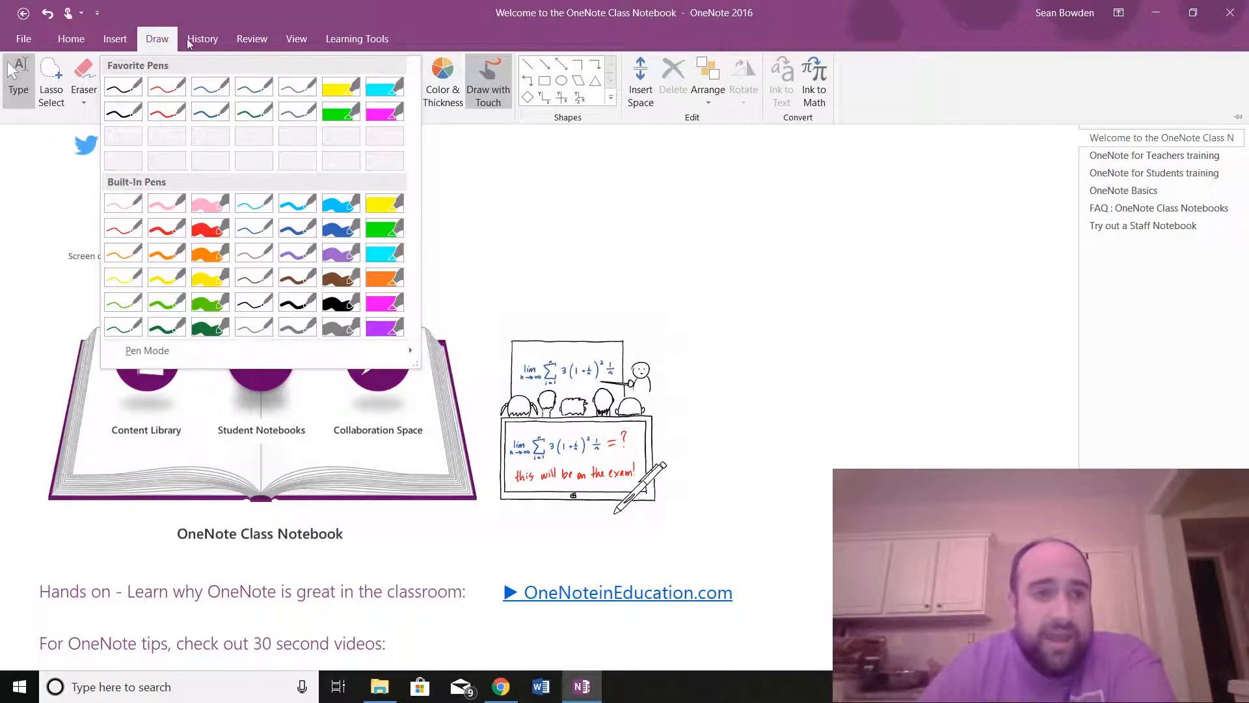
left_click(162, 42)
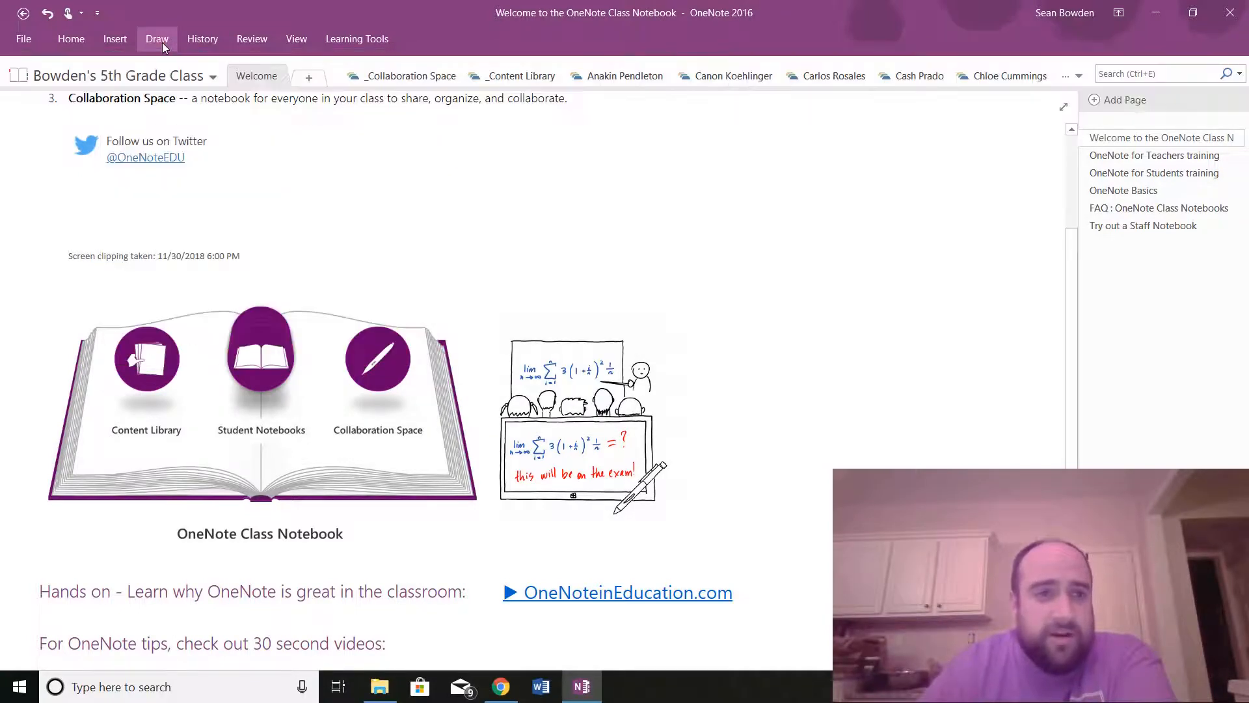
left_click(162, 42)
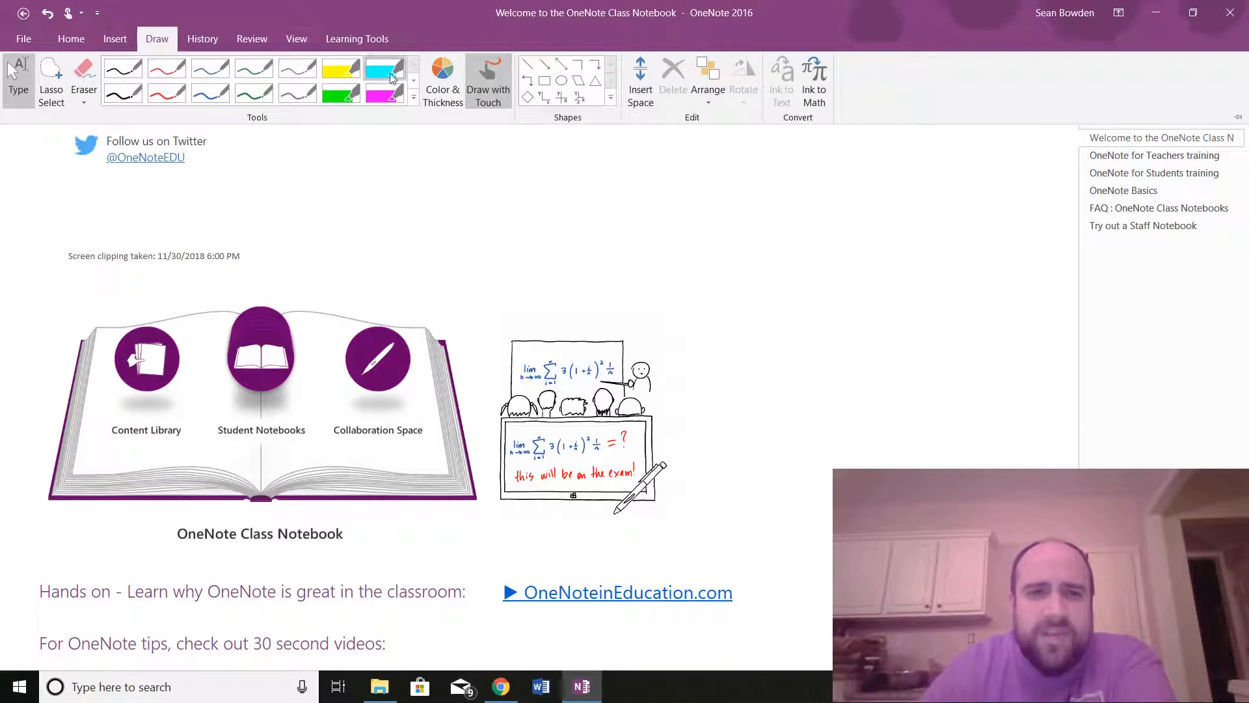
left_click(492, 80)
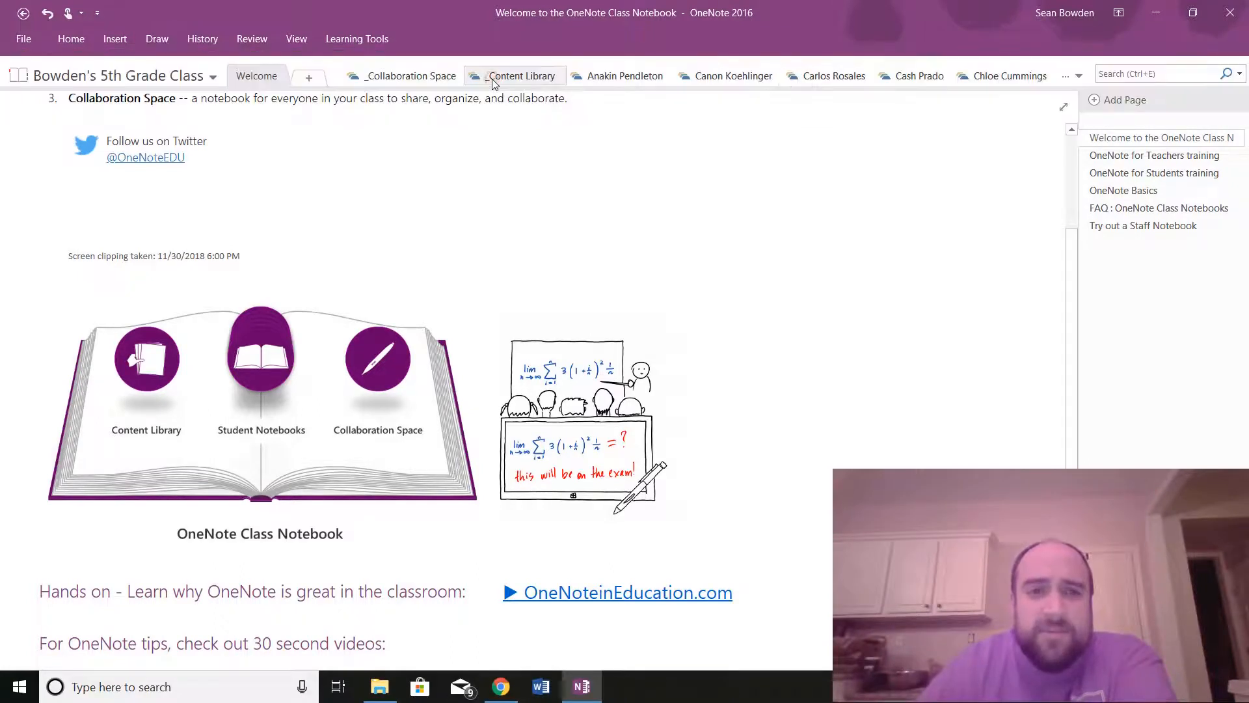
Start an Ink to Math equation and handwrite 2 x 2 = 4 in it.
left_click(158, 42)
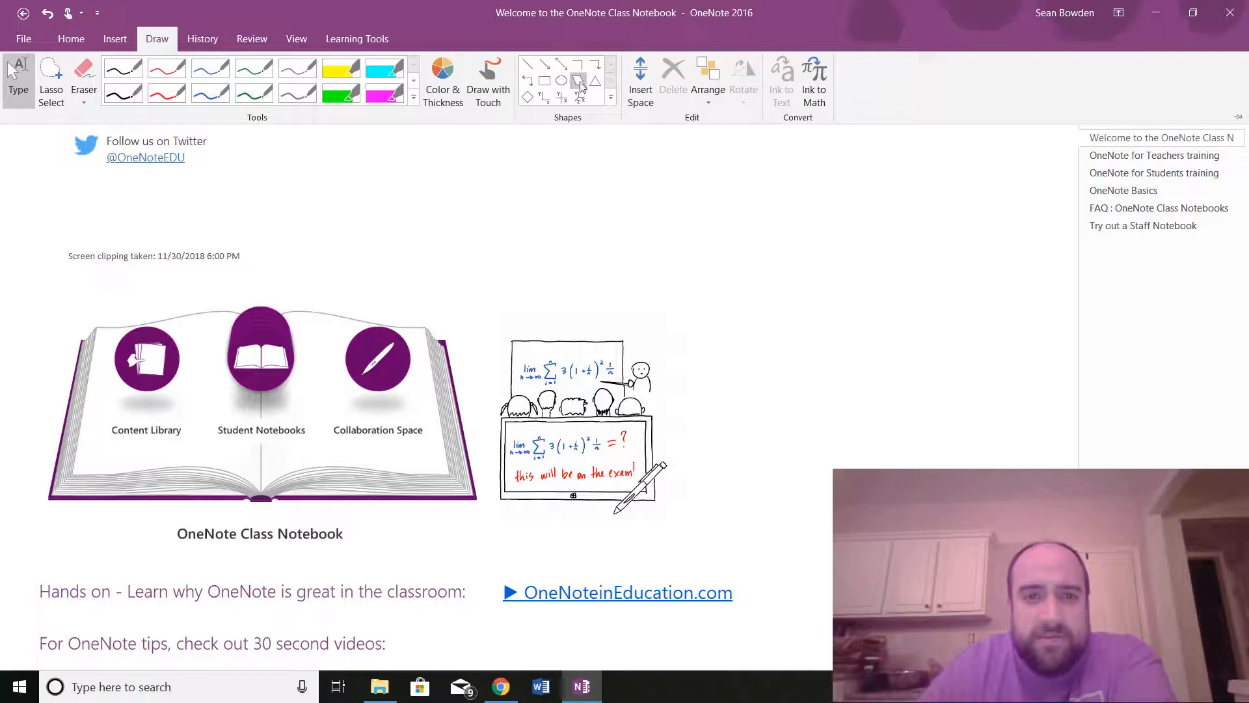
left_click(816, 77)
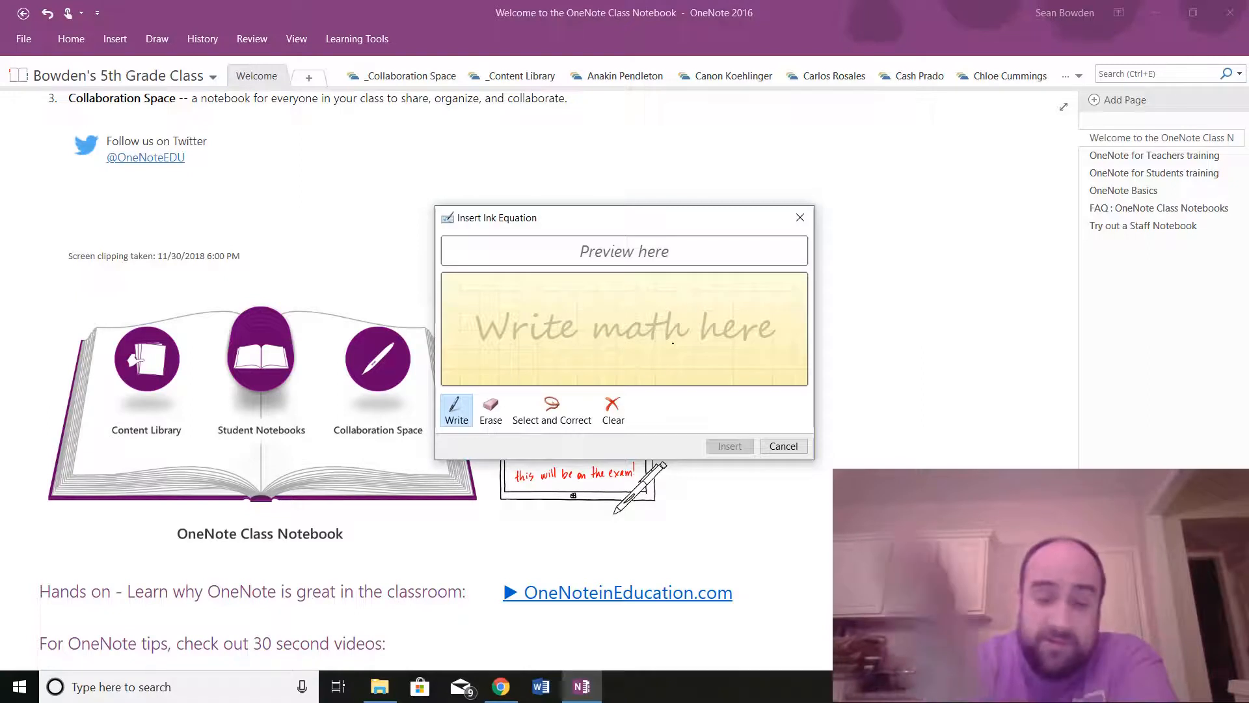
mouse_move(503, 305)
left_mouse_down()
mouse_move(518, 298)
mouse_move(544, 369)
left_mouse_up()
mouse_move(565, 318)
left_mouse_down()
mouse_move(612, 351)
mouse_move(563, 366)
left_mouse_up()
mouse_move(630, 324)
left_mouse_down()
mouse_move(673, 337)
mouse_move(727, 309)
left_mouse_up()
left_click_drag(701, 333, 755, 329)
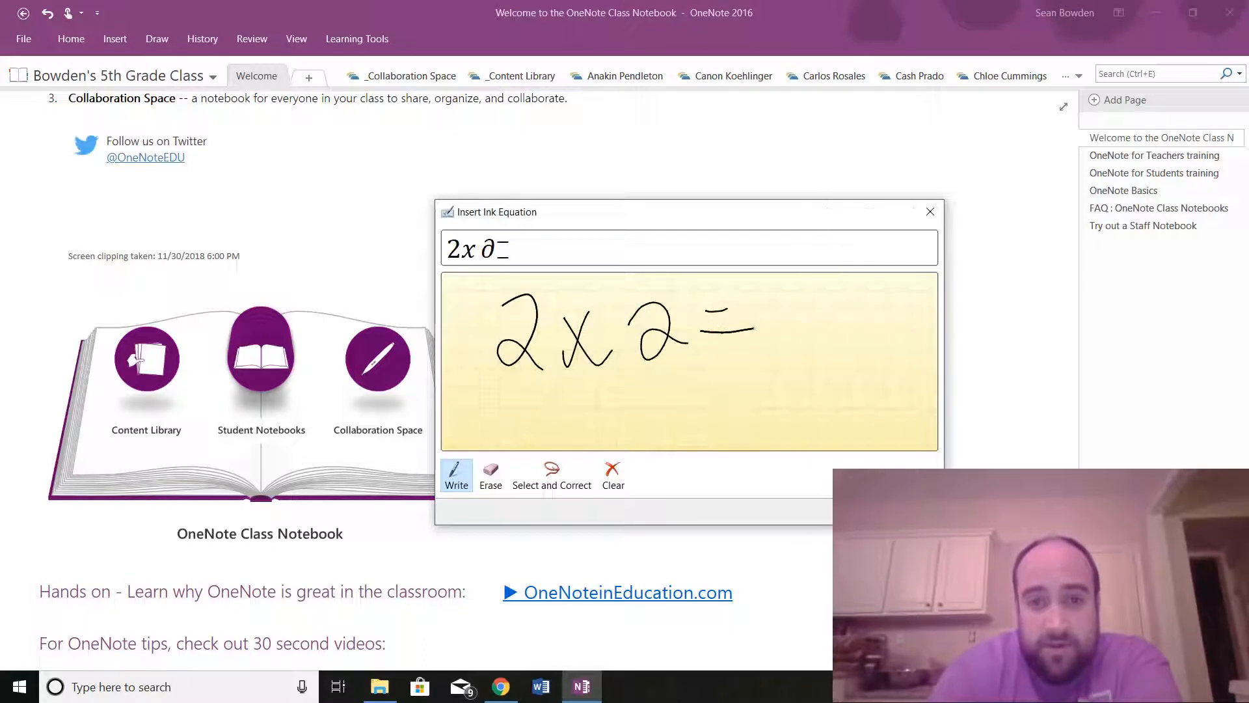
mouse_move(771, 281)
left_mouse_down()
mouse_move(821, 301)
mouse_move(812, 354)
left_mouse_up()
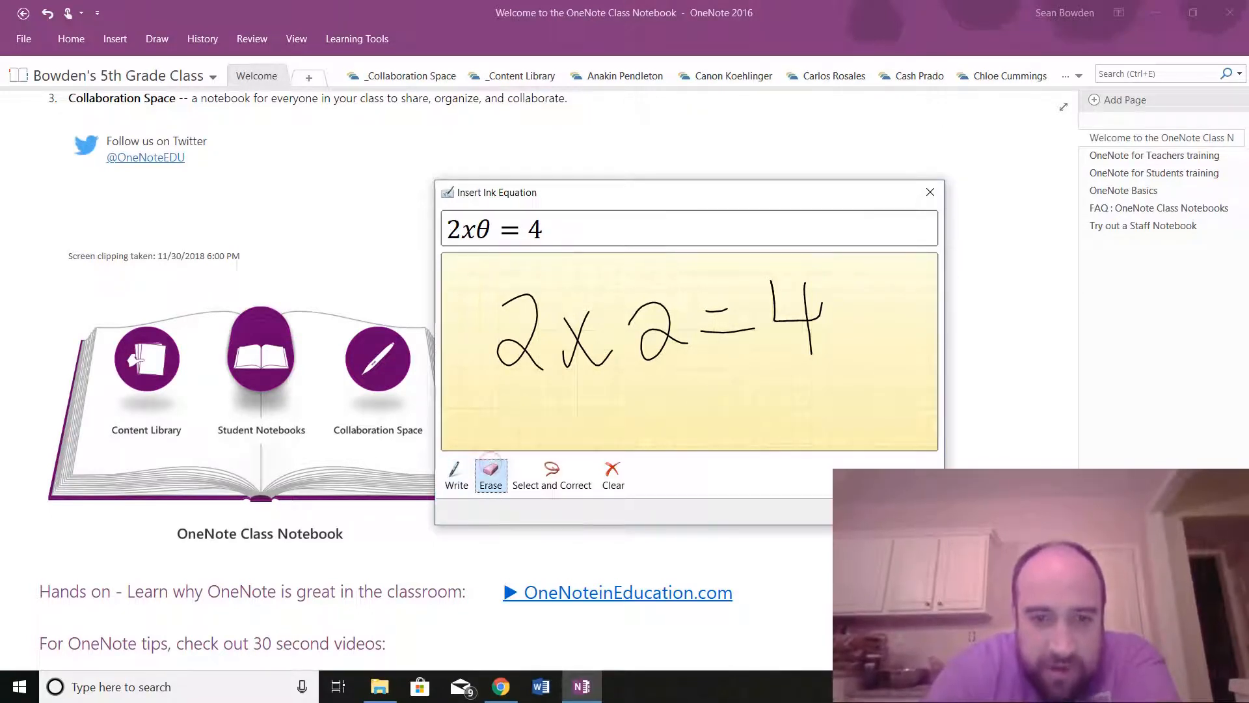
Clear the ink equation, handwrite 4 + 4 = 8 instead, and insert it in the blank area beside the classroom drawing.
left_click(613, 475)
mouse_move(488, 267)
left_mouse_down()
mouse_move(486, 293)
mouse_move(528, 309)
mouse_move(519, 339)
left_mouse_up()
left_click_drag(577, 283, 576, 321)
left_click_drag(563, 303, 597, 300)
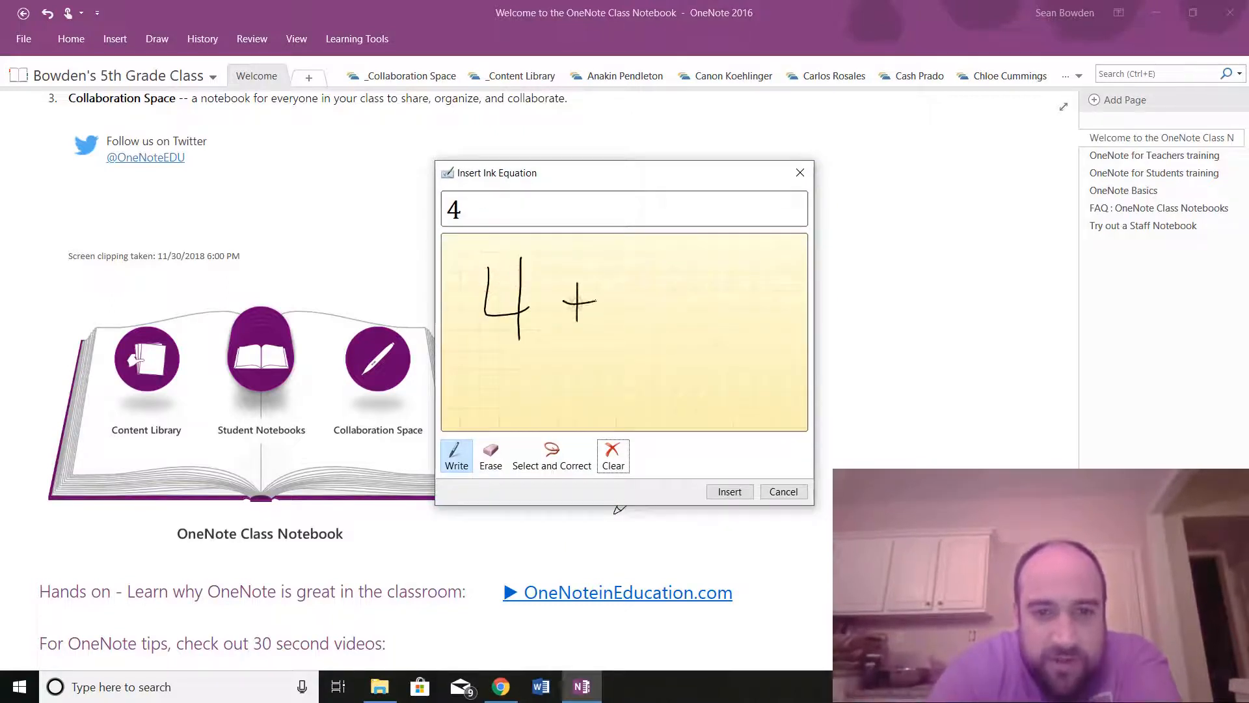
mouse_move(637, 259)
left_mouse_down()
mouse_move(669, 301)
mouse_move(663, 337)
left_mouse_up()
mouse_move(699, 284)
left_mouse_down()
mouse_move(724, 283)
mouse_move(726, 302)
left_mouse_up()
mouse_move(794, 260)
left_mouse_down()
mouse_move(794, 314)
mouse_move(793, 257)
left_mouse_up()
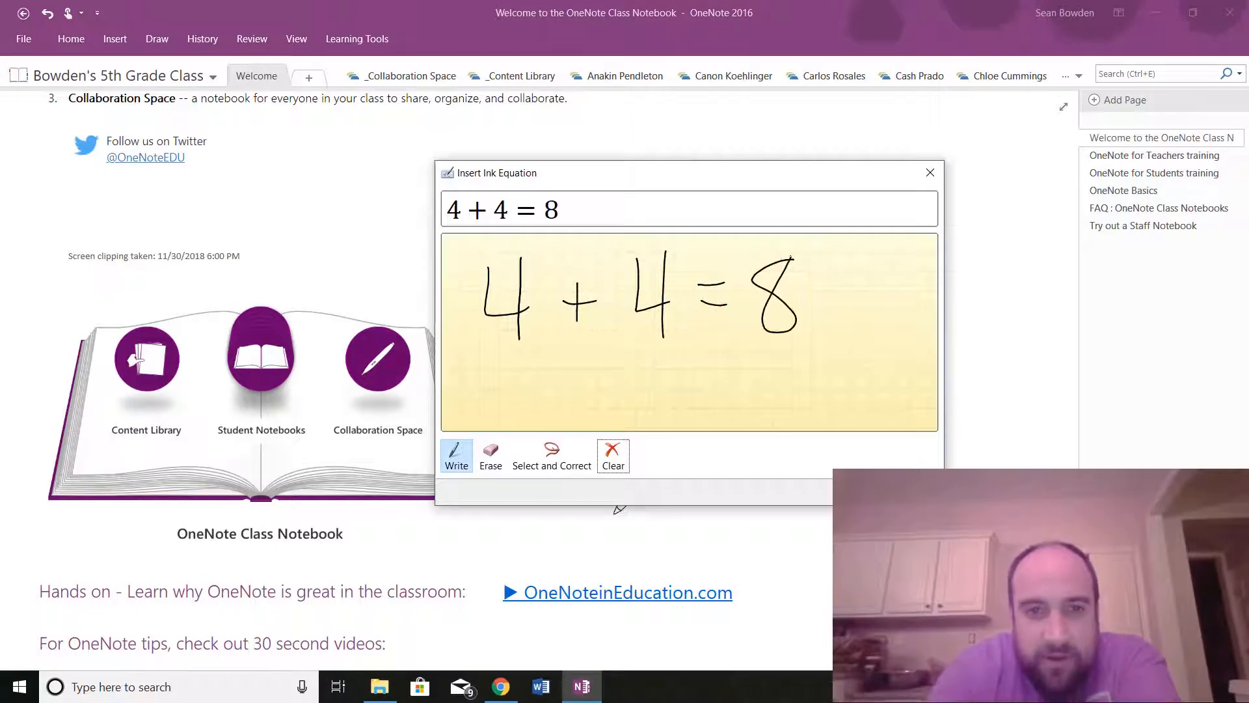
left_click(858, 492)
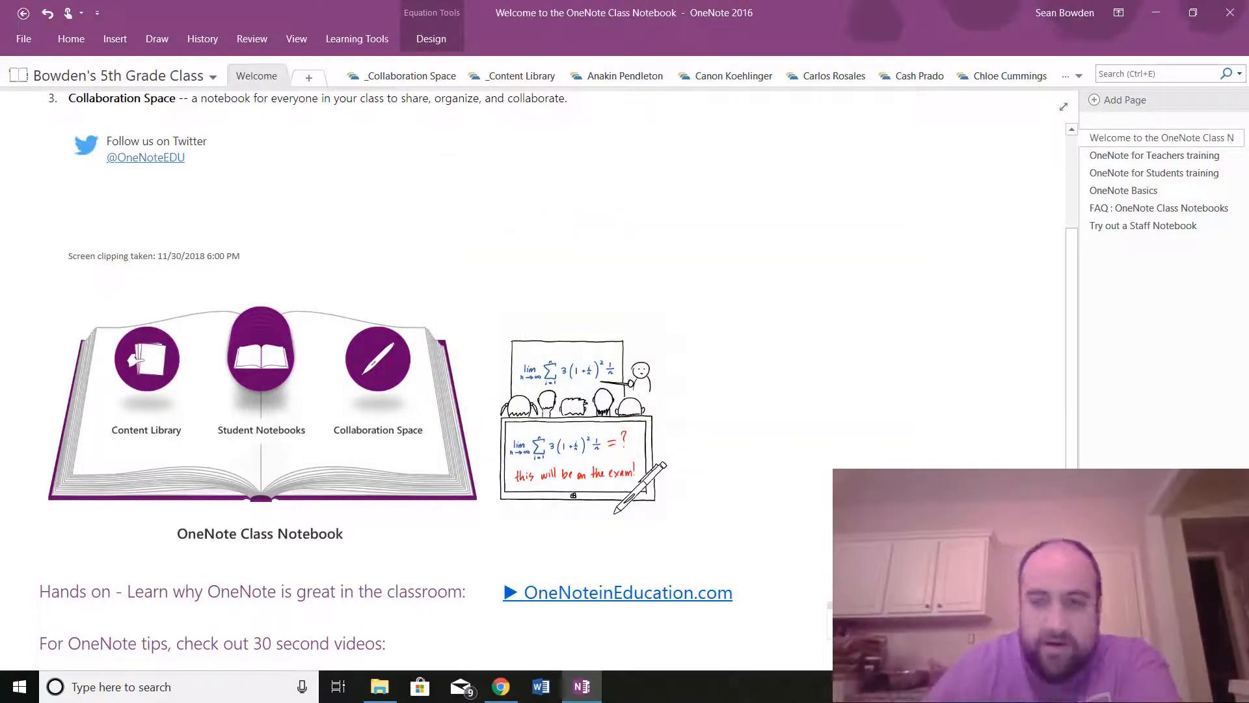
left_click_drag(790, 537, 772, 265)
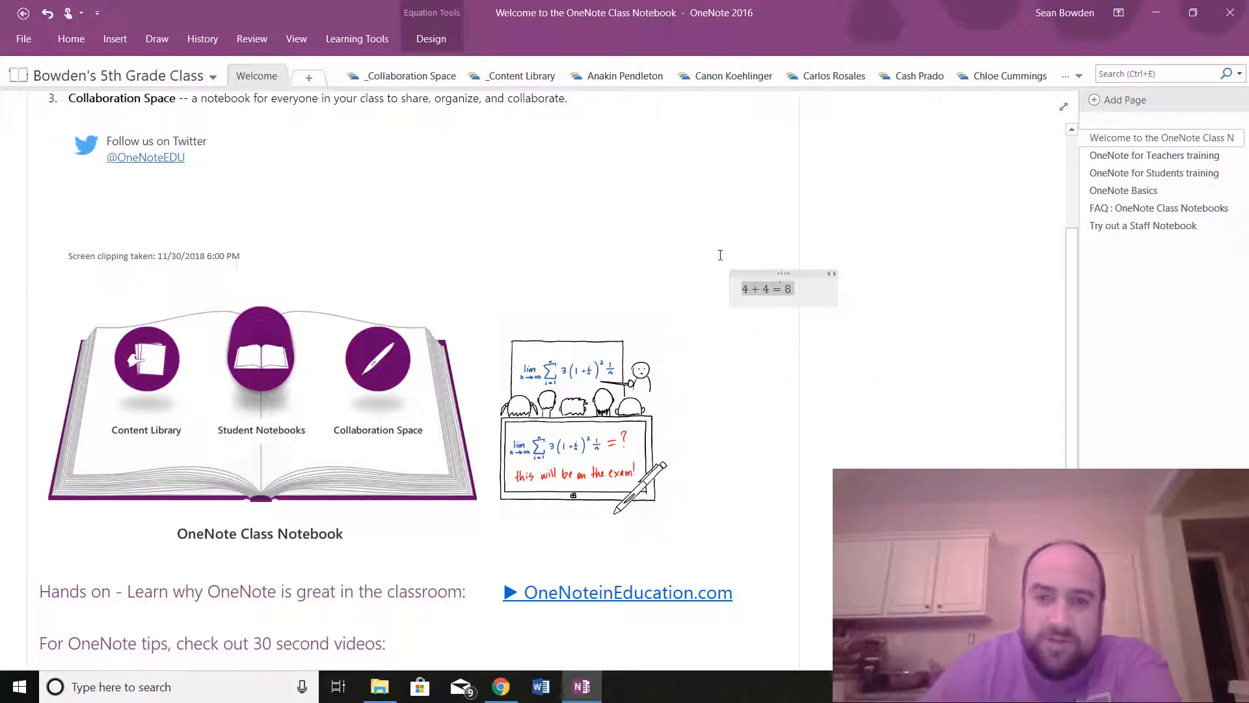
Show the earlier versions of the Welcome page and select both the 11/30/2018 and 8/10/2017 versions.
left_click(161, 39)
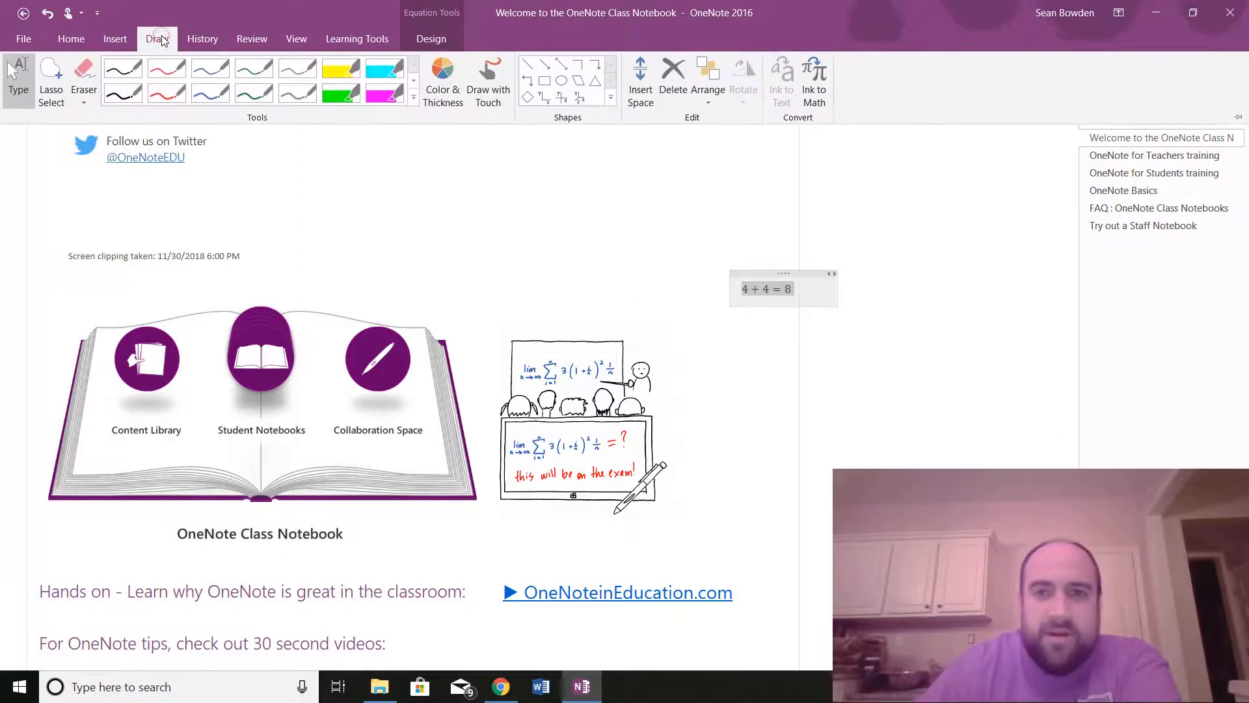
left_click(196, 37)
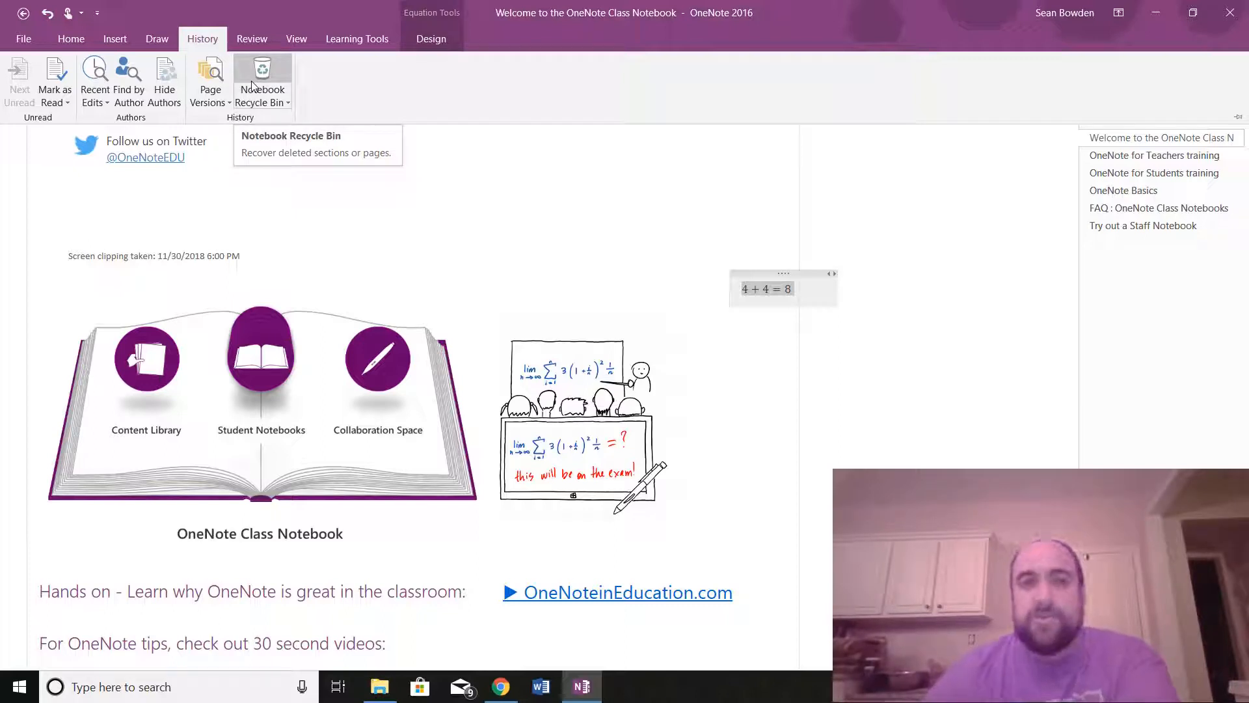
left_click(218, 104)
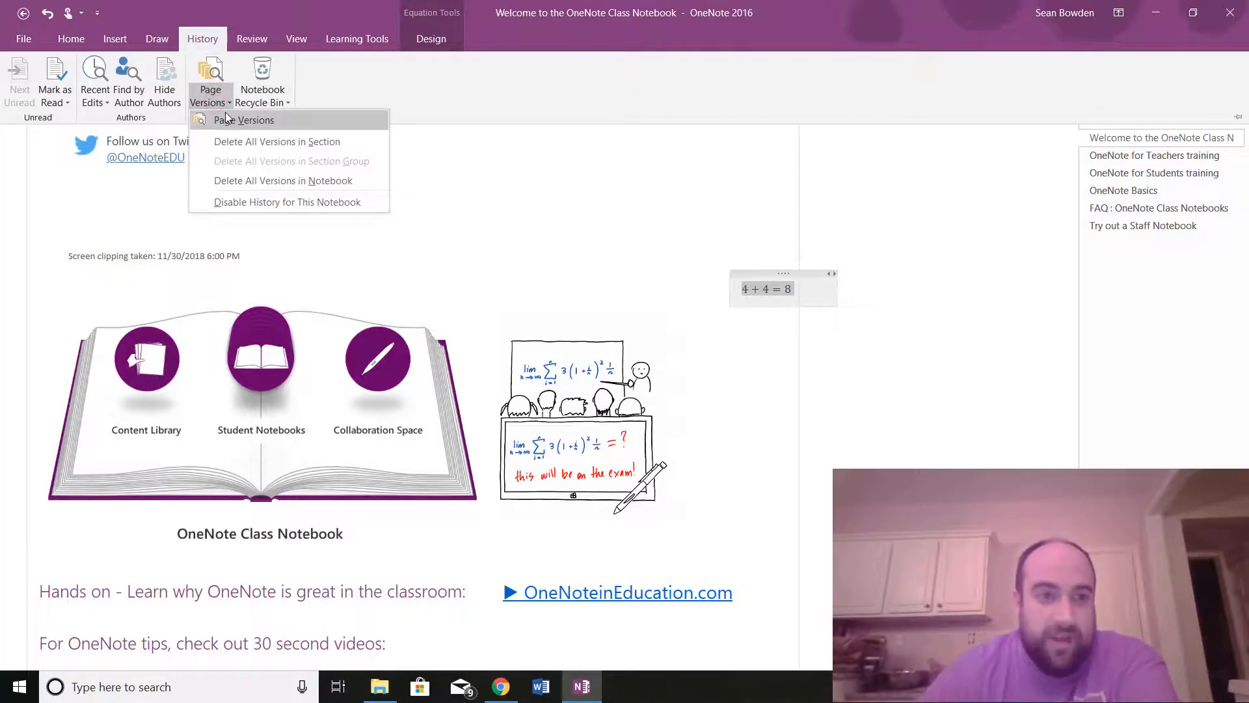
left_click(225, 120)
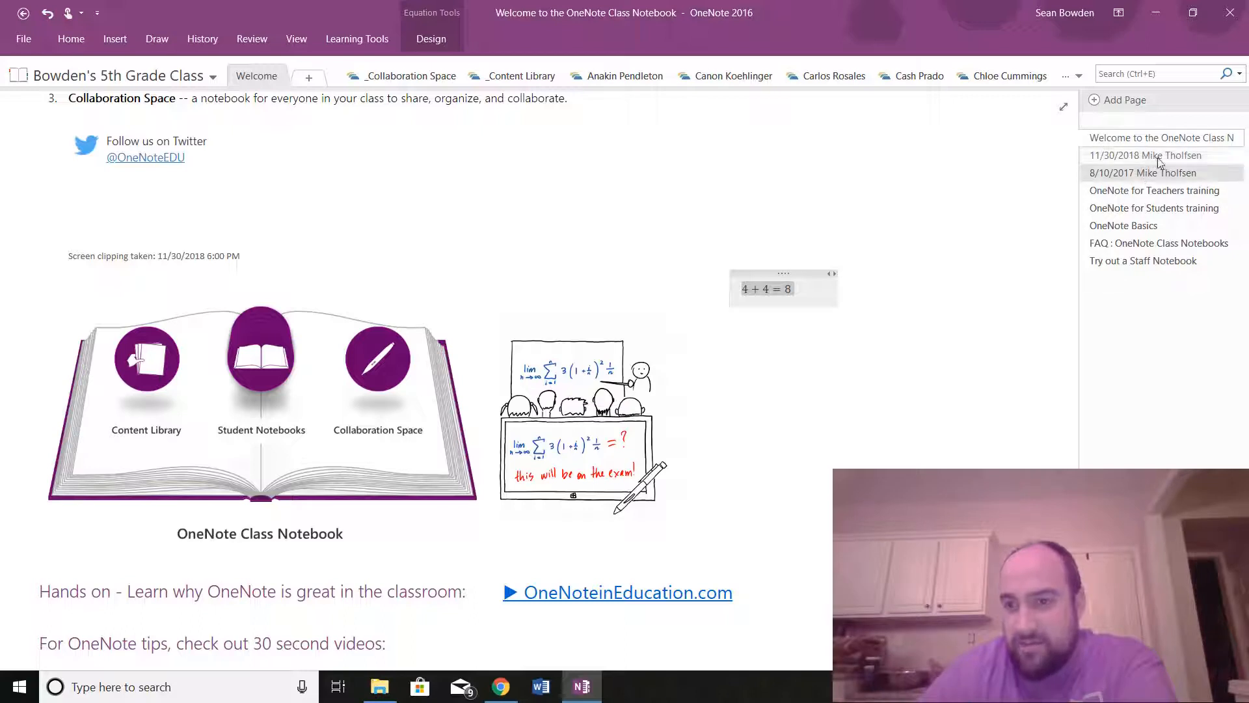
left_click(1179, 175)
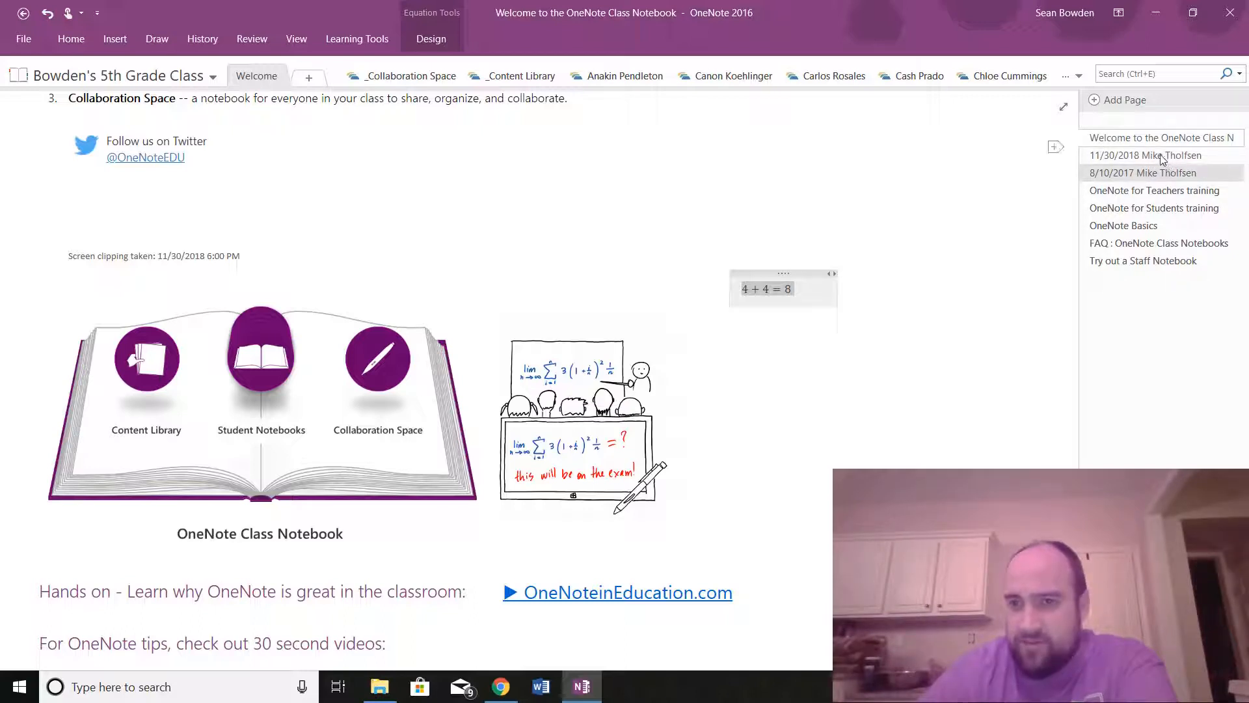
left_click(1144, 157)
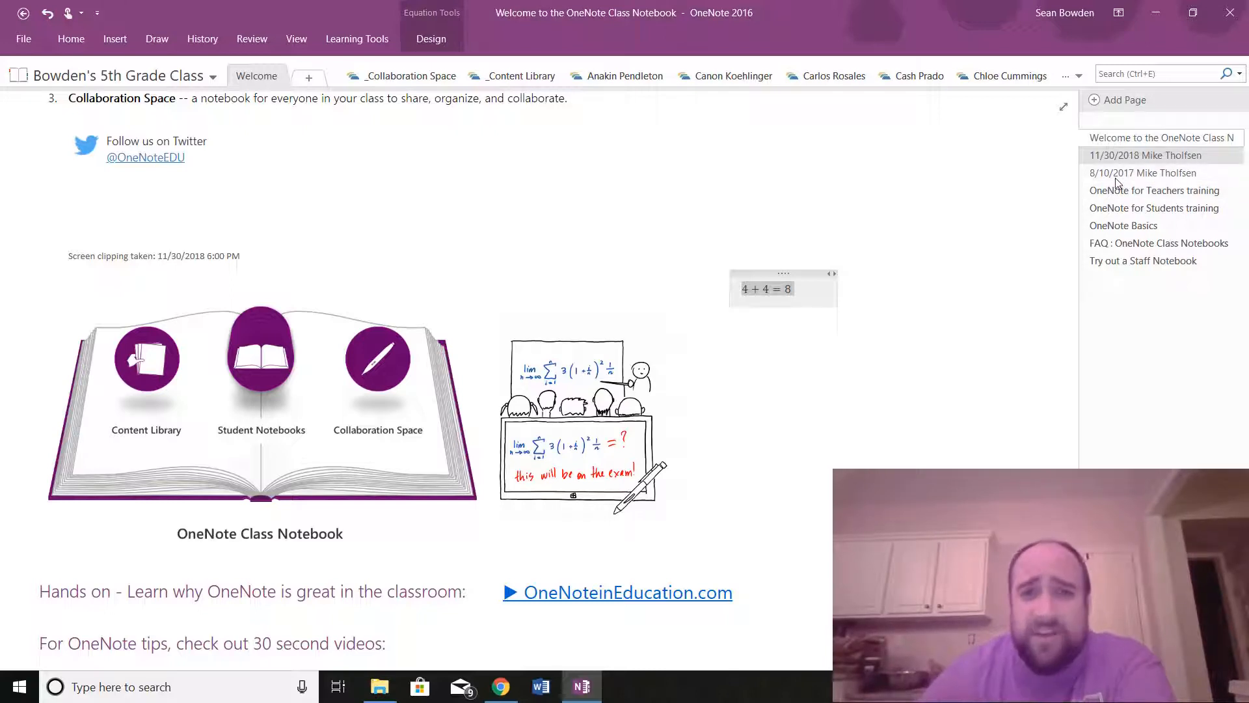
left_click(1117, 174, "shift")
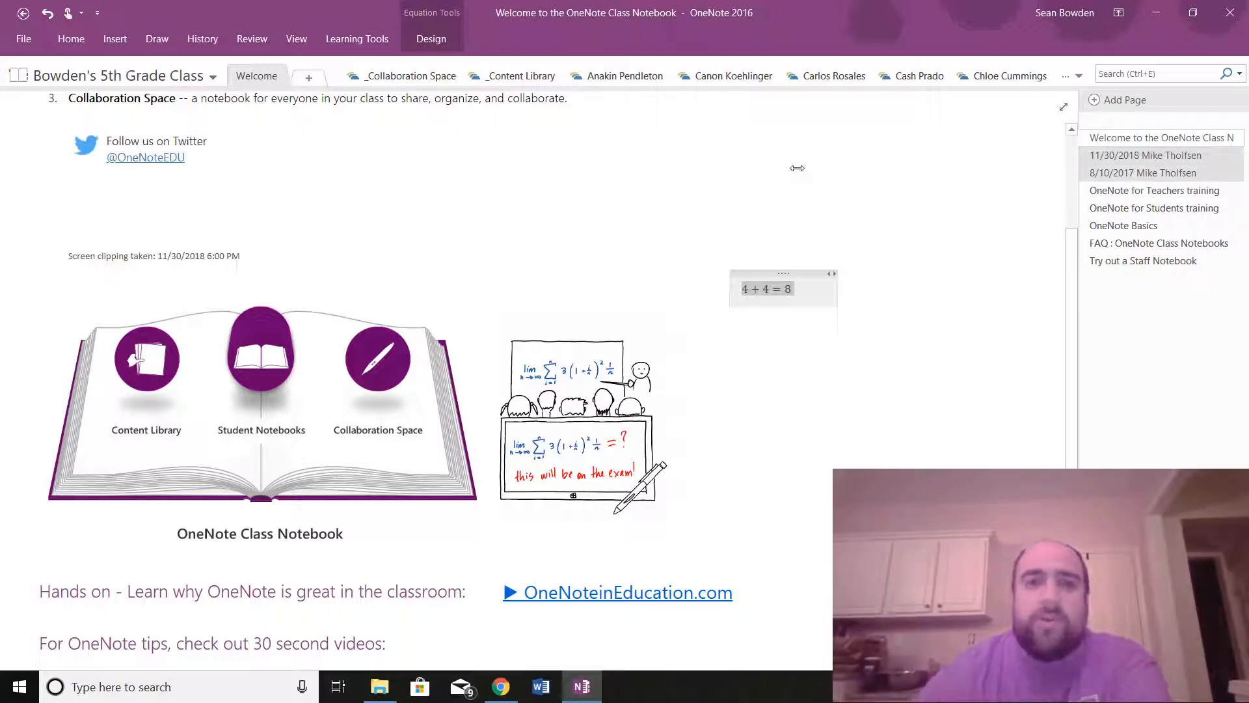
List the notebook's changes by author and view the available search scopes.
left_click(190, 39)
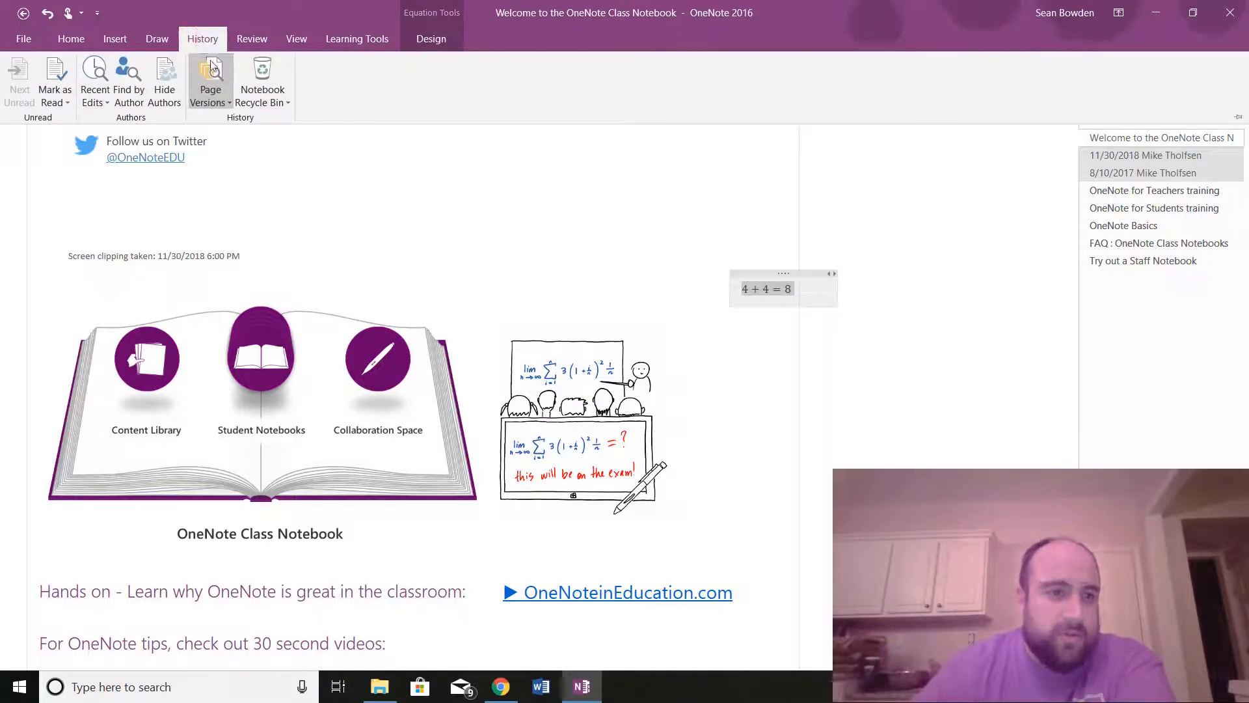
left_click(120, 99)
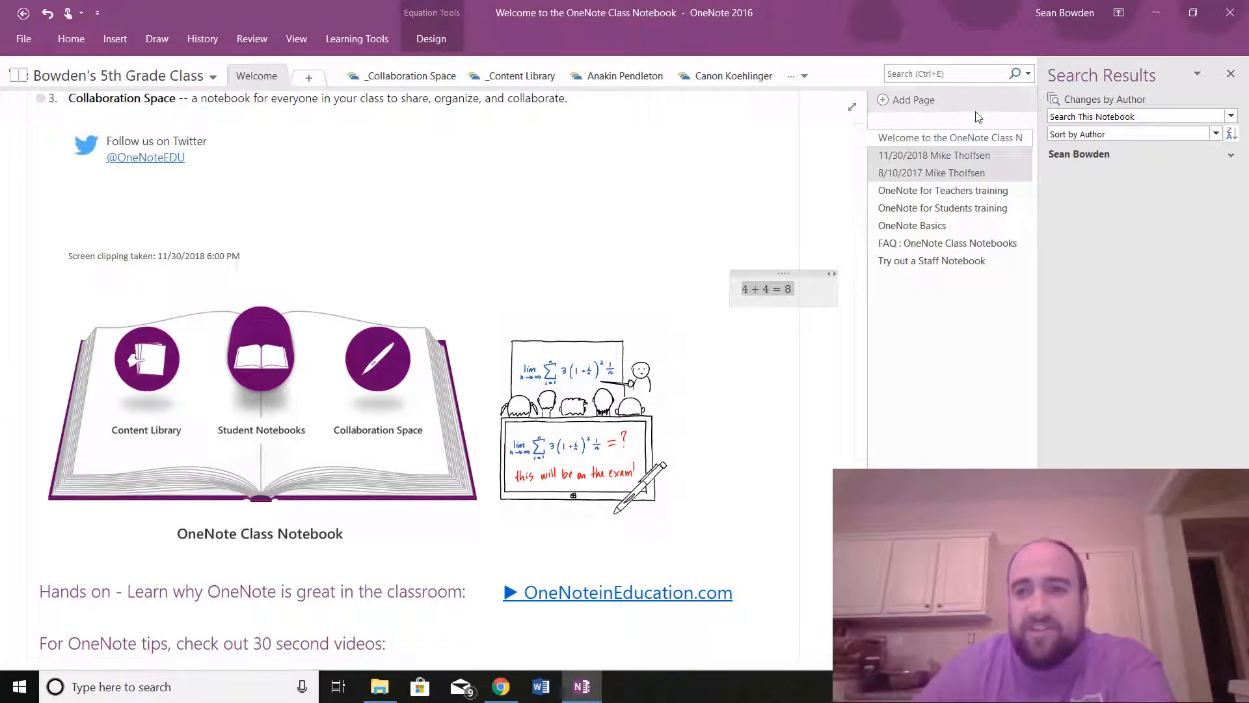
left_click(1091, 117)
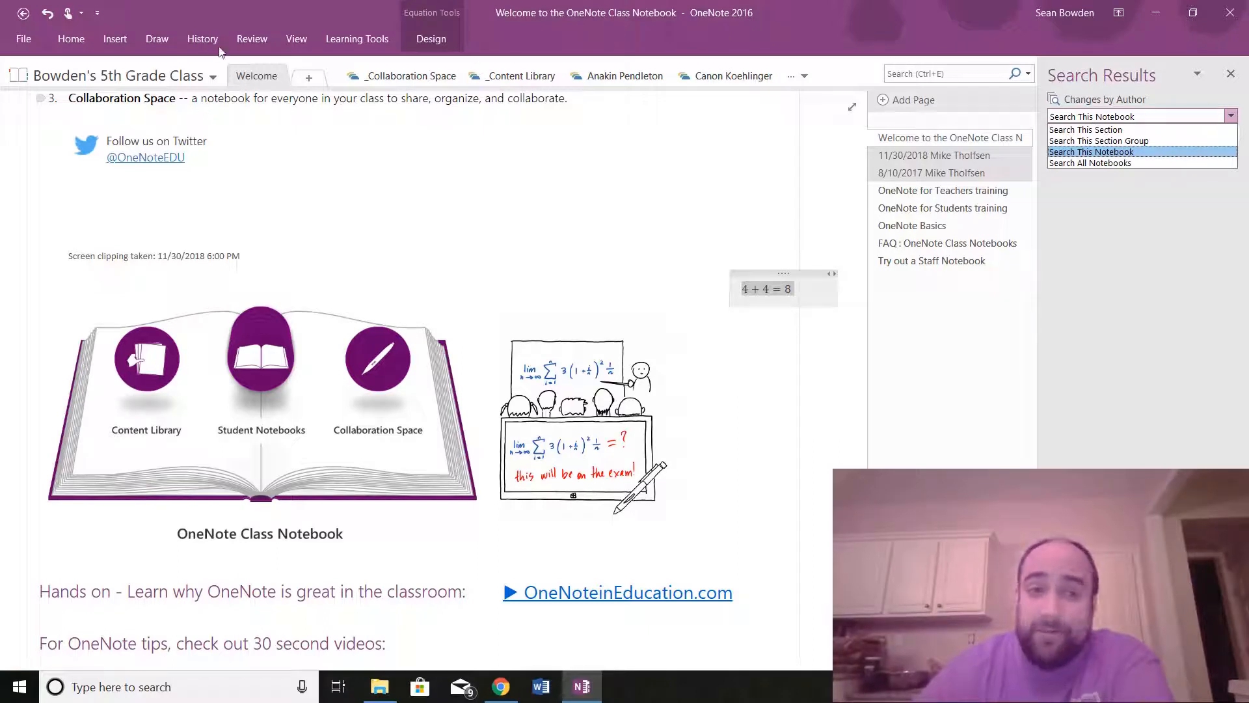
left_click(203, 39)
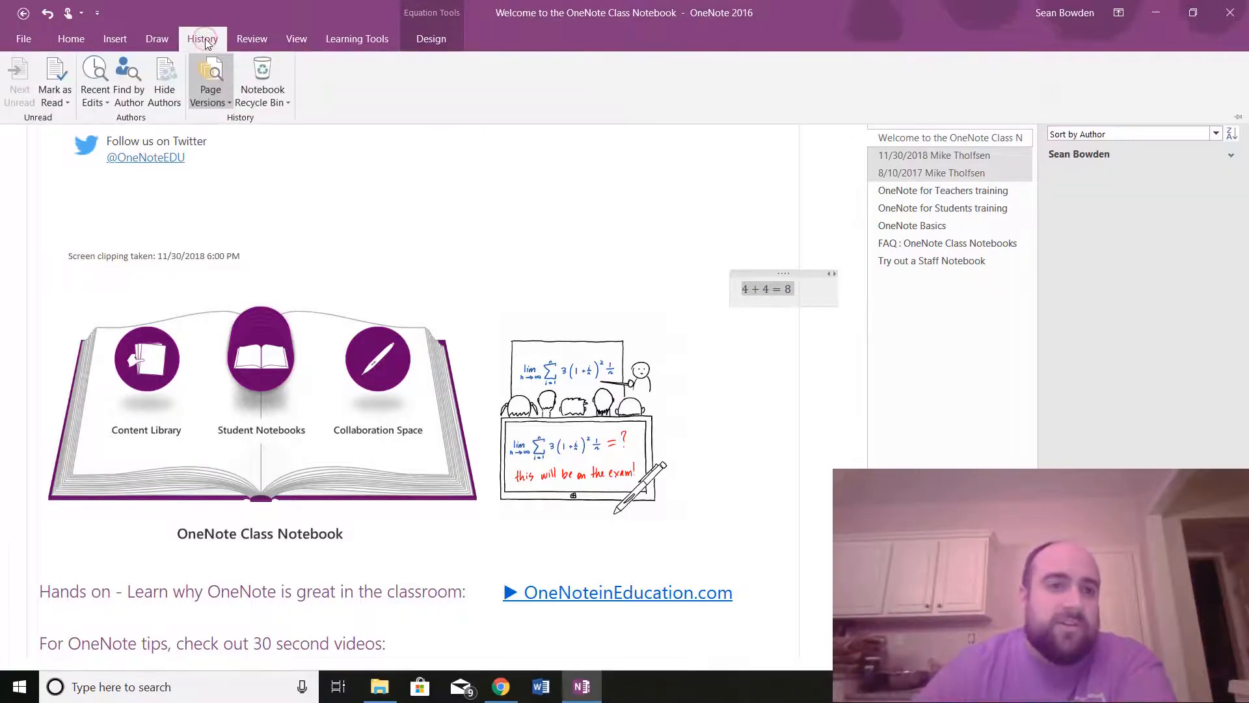
Look over the review tools, and try Full Page View on the Welcome page before returning to the normal view.
left_click(260, 39)
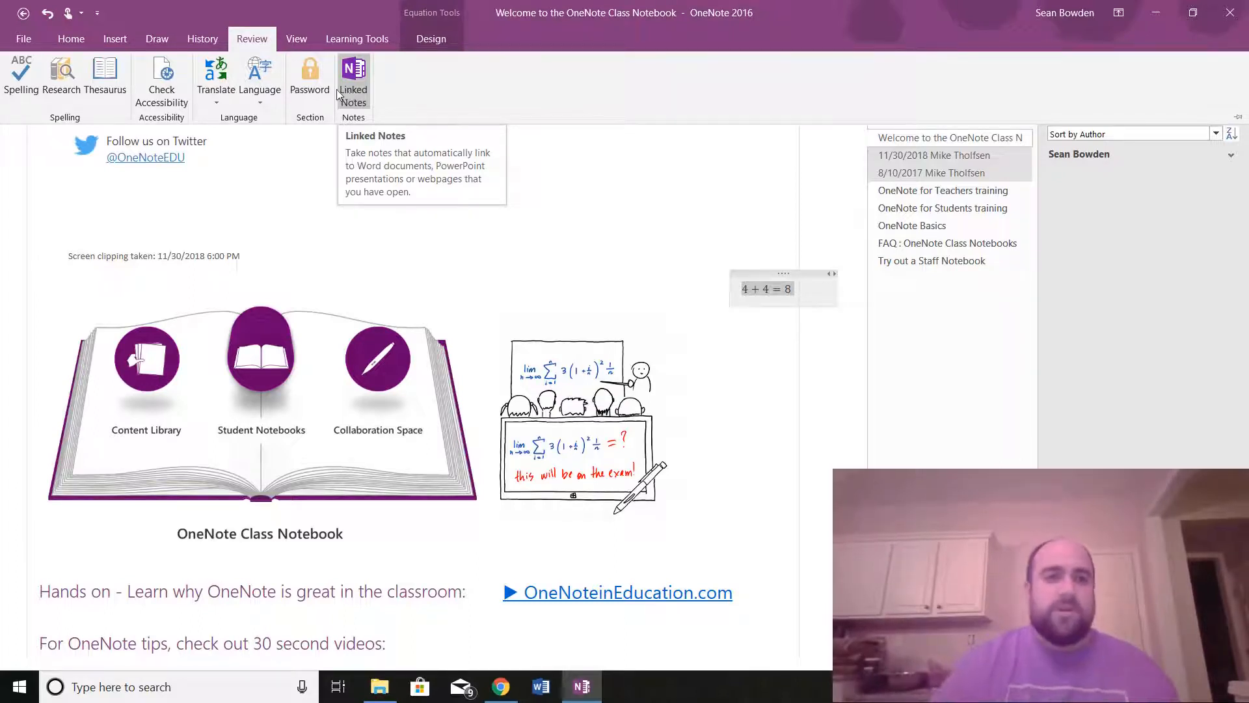
left_click(296, 40)
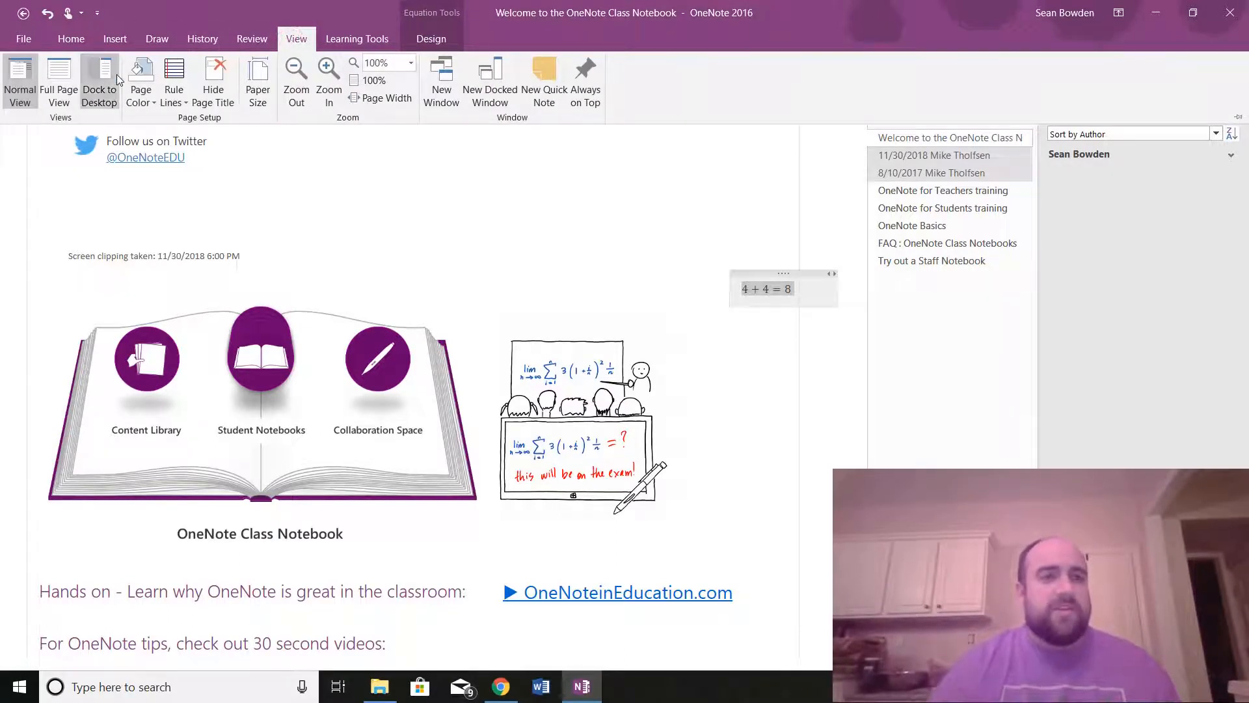
left_click(59, 84)
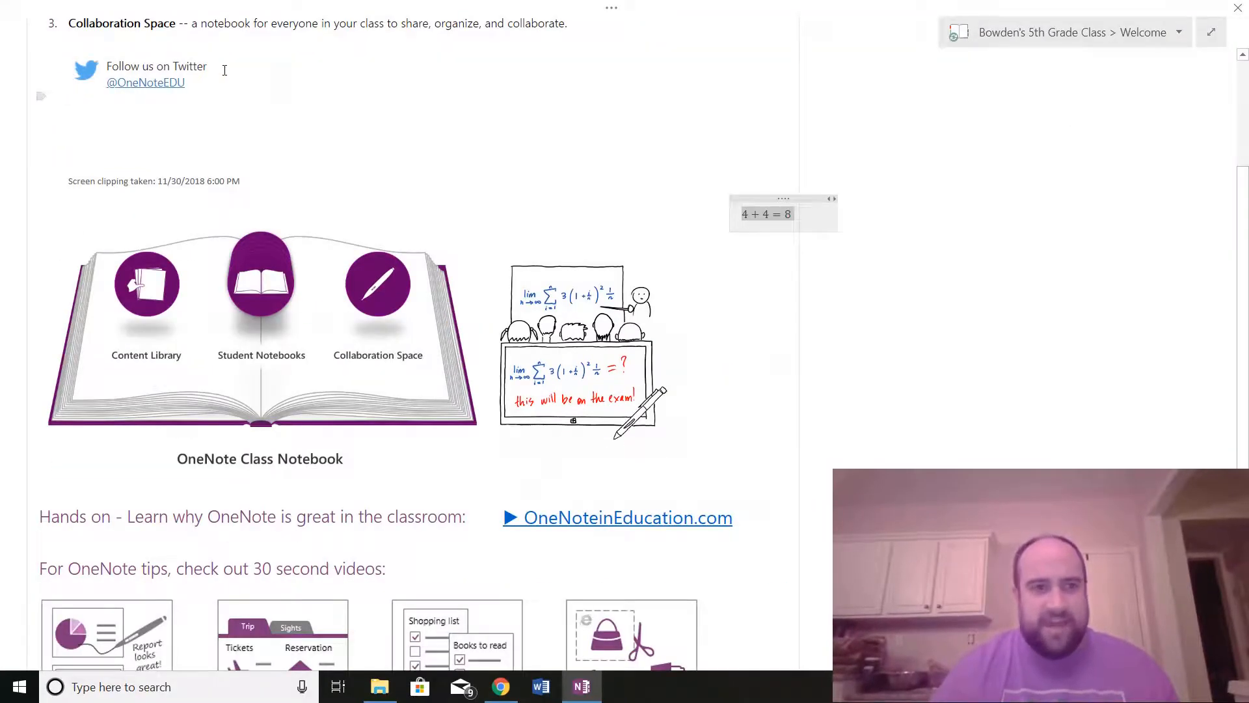
key("Escape")
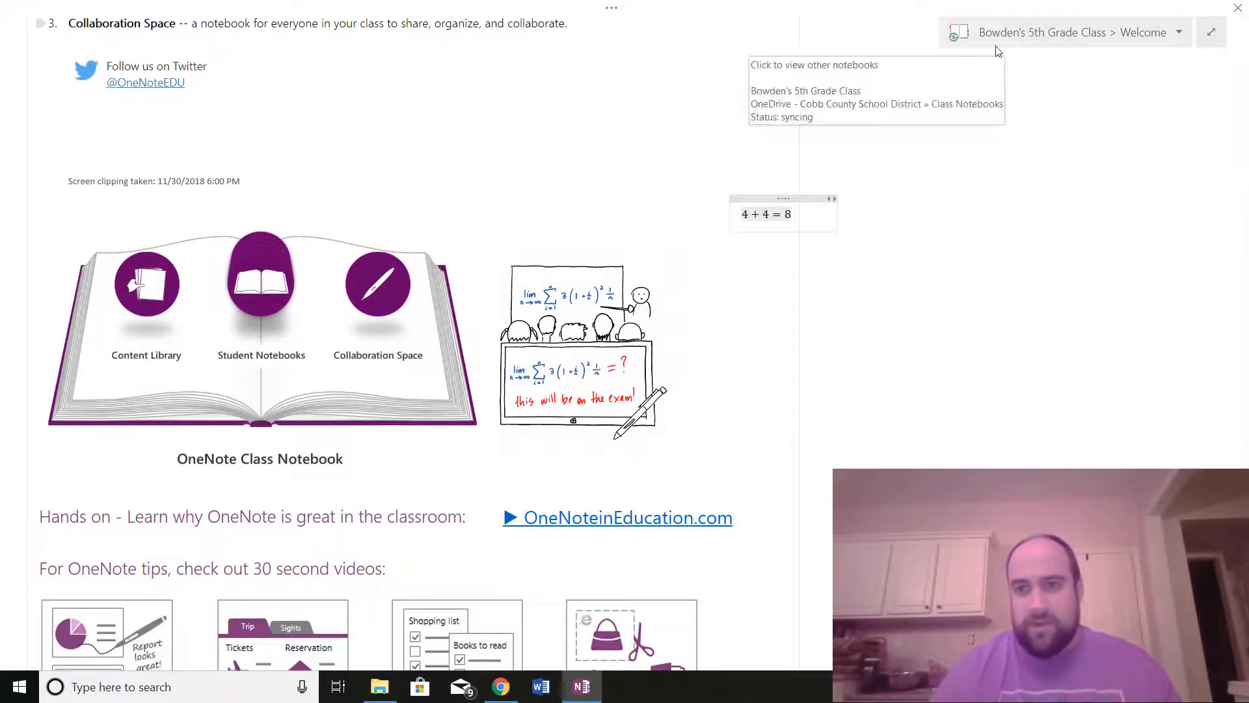
left_click(1212, 32)
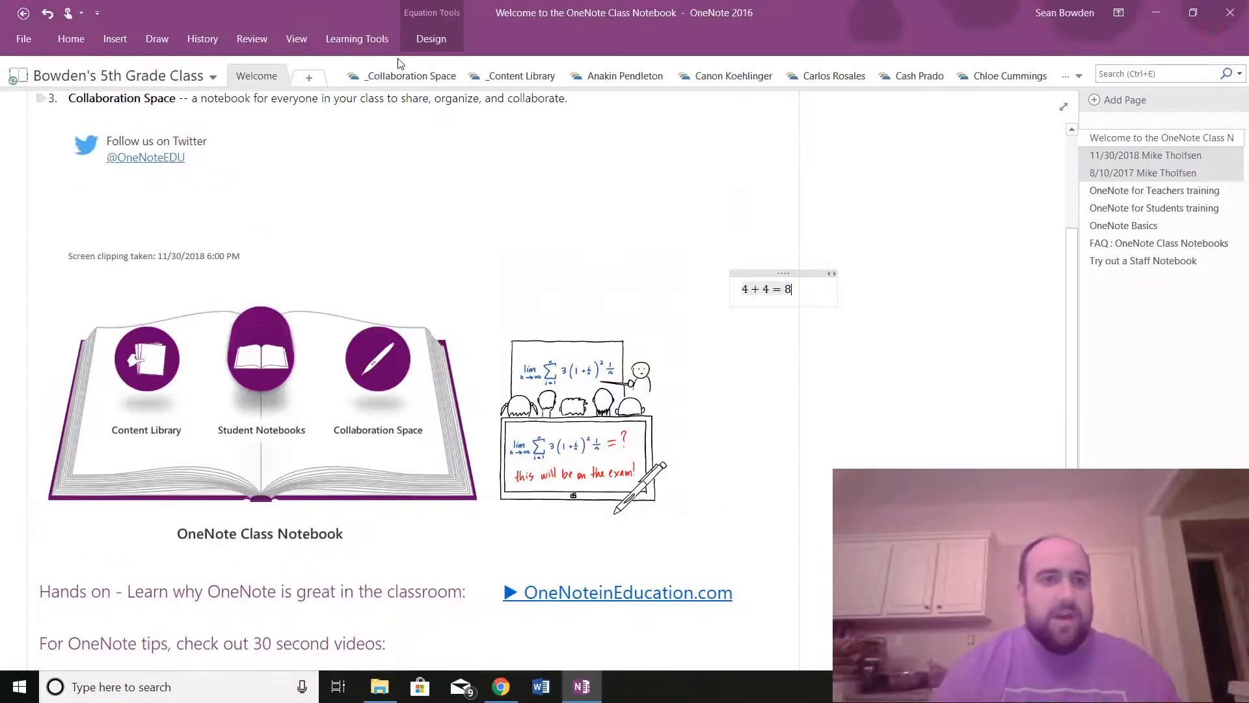
Open the OneNote for Teachers training page and look over the available learning tools.
left_click(293, 39)
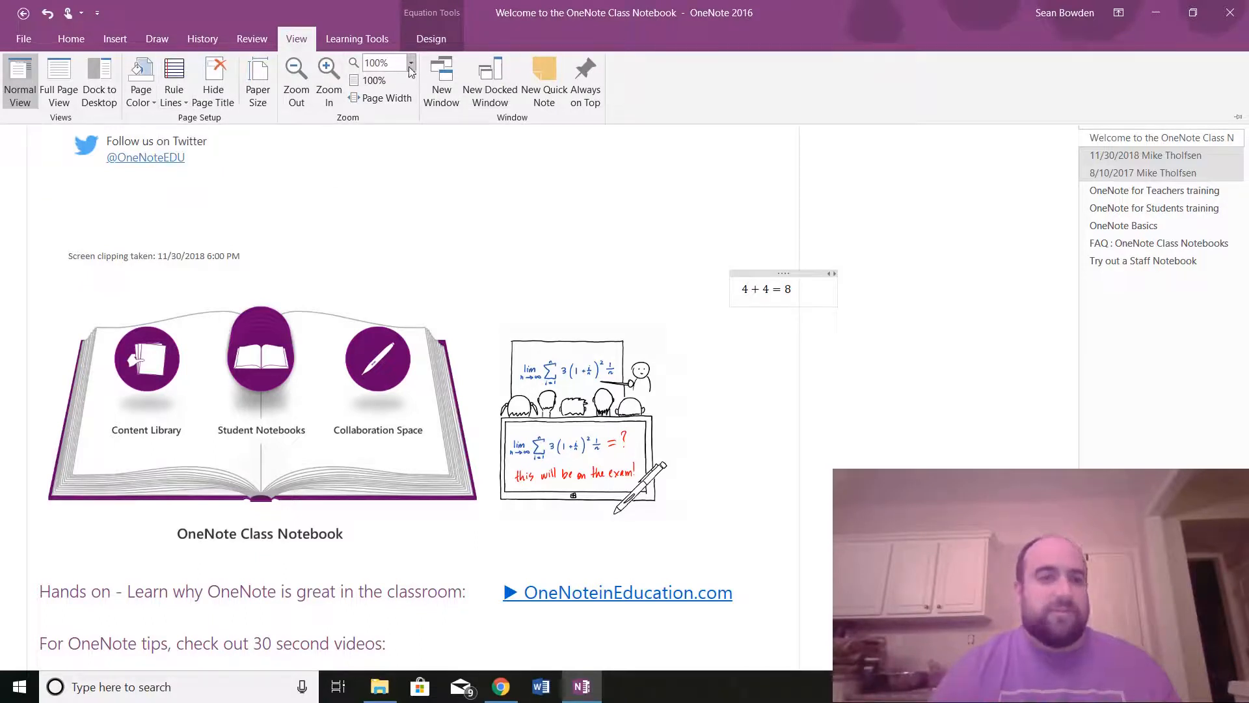
left_click(459, 88)
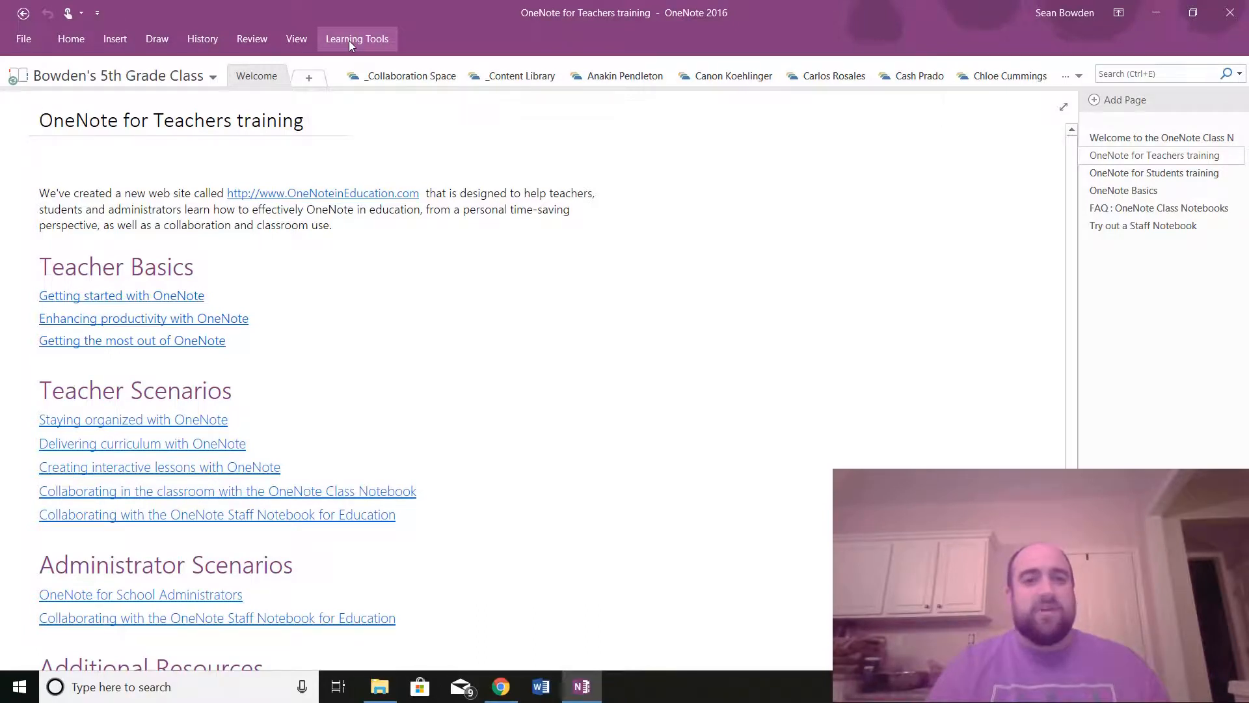
left_click(348, 40)
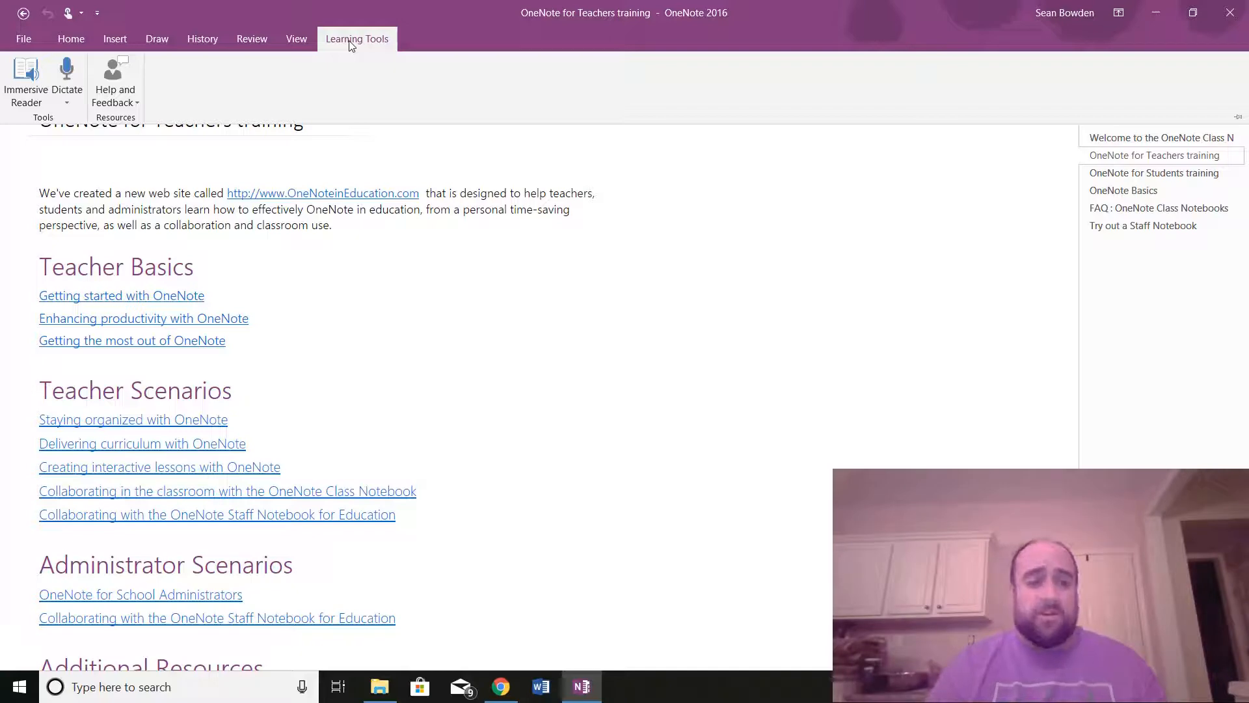
Find the OneNote and OneNote 2016 entries in the computer's list of installed apps, and return to the notebook.
left_click(28, 693)
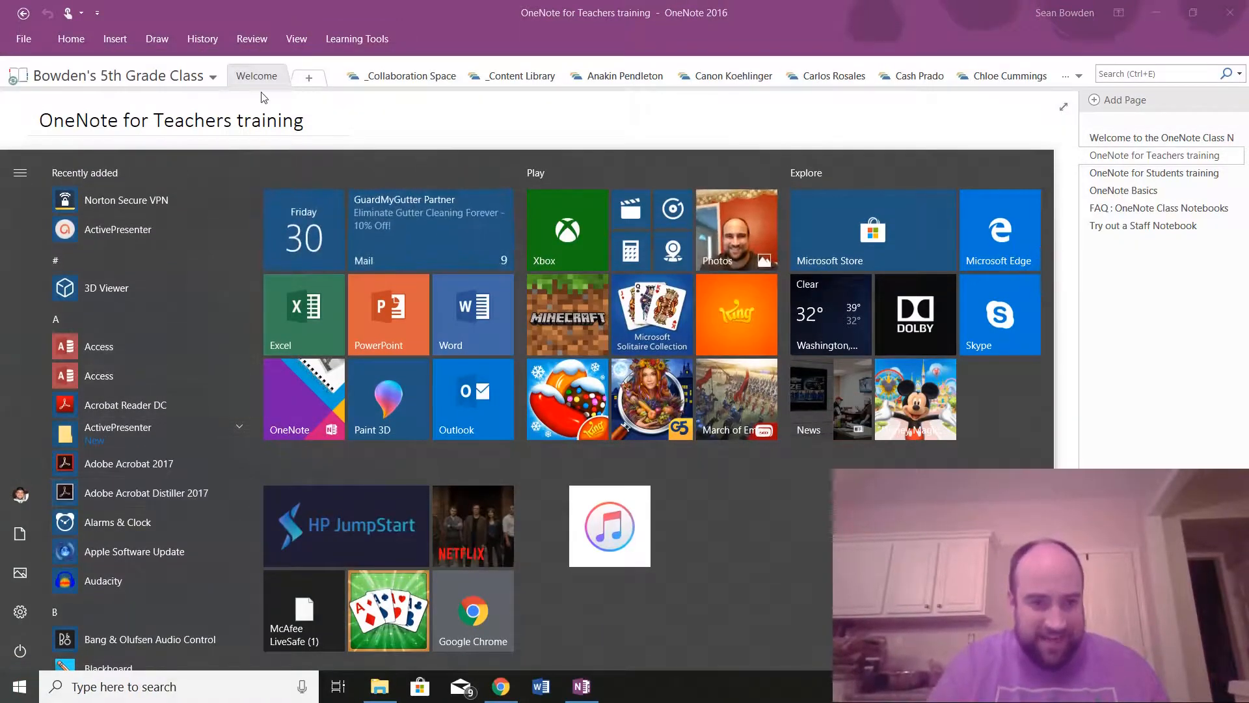
left_click_drag(251, 215, 285, 517)
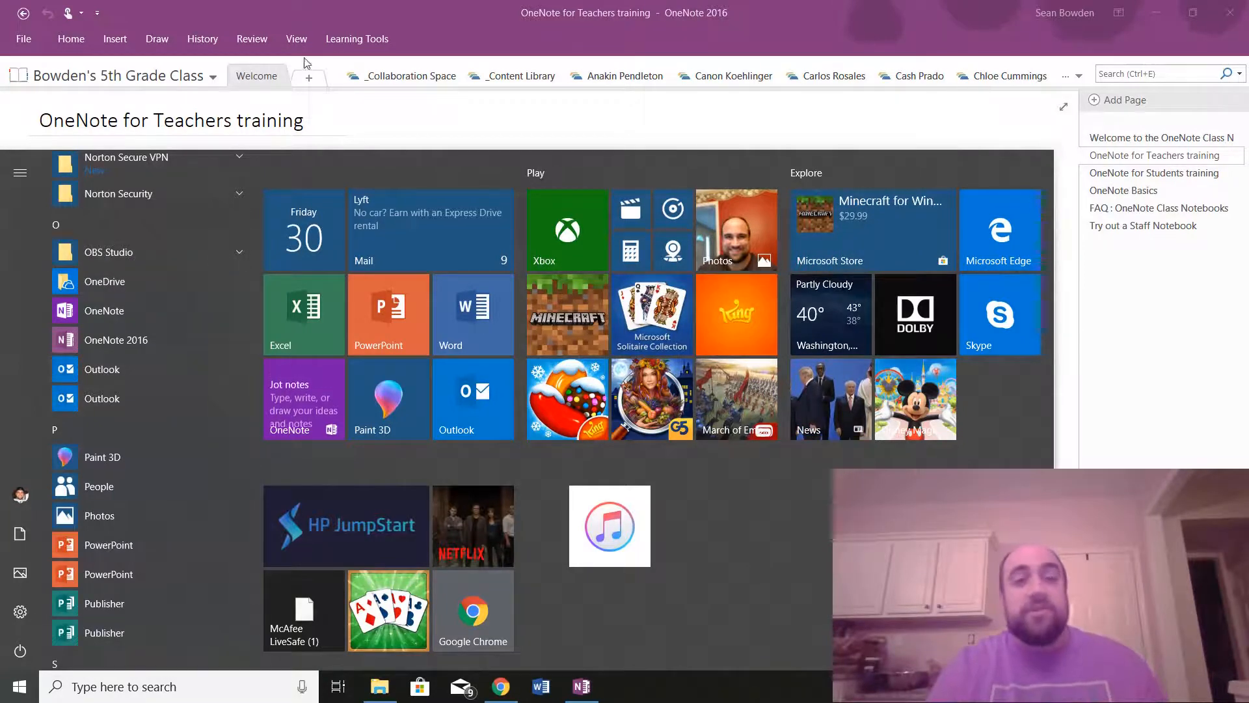
left_click(353, 41)
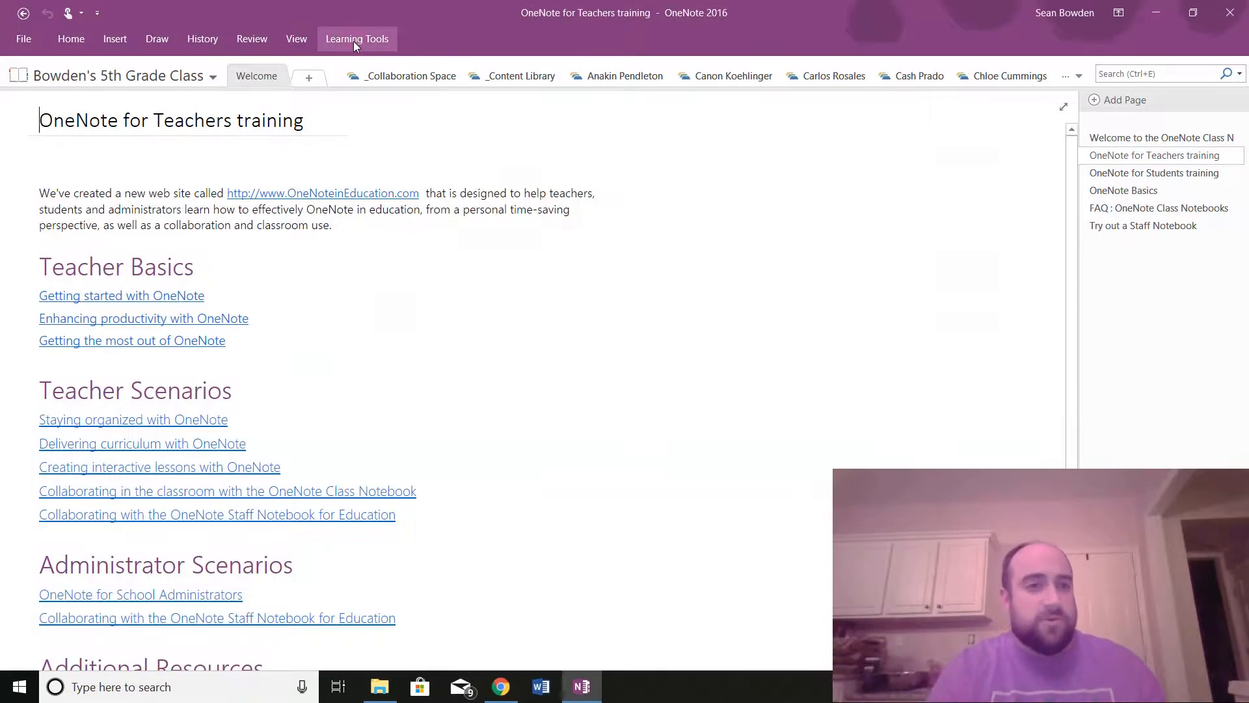
Open the training page in Immersive Reader, play a short part aloud and pause it.
left_click(354, 41)
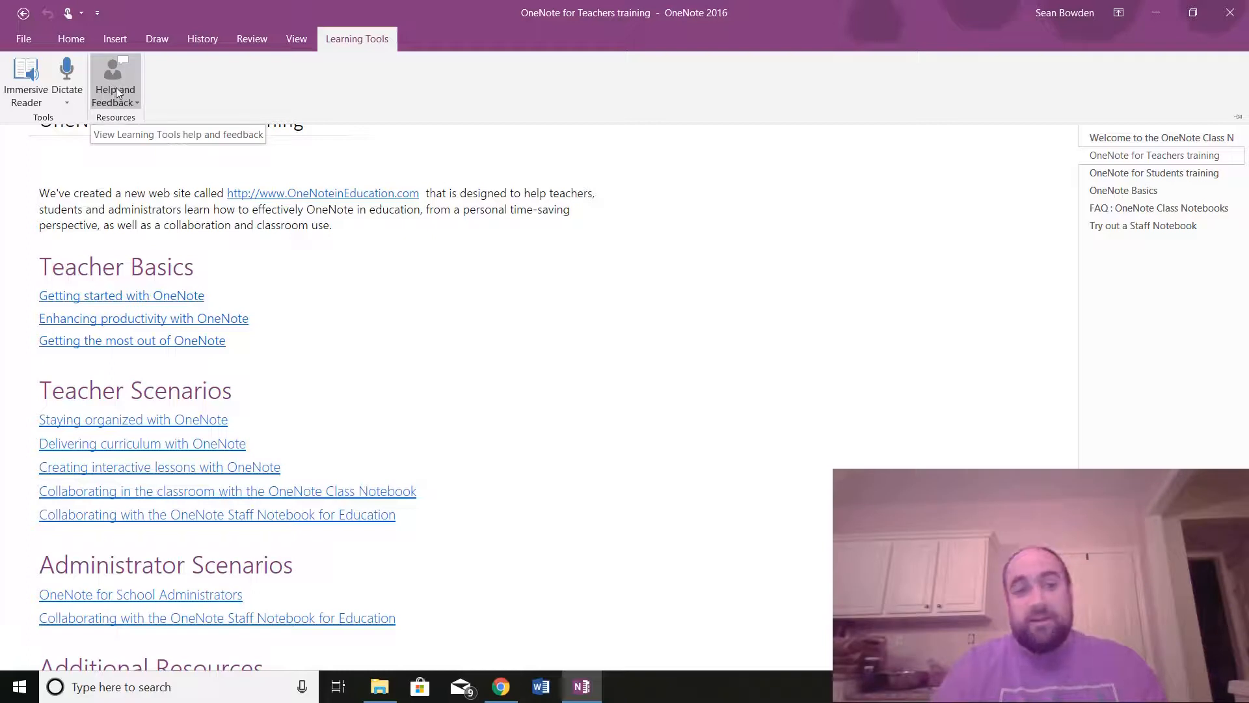
left_click(26, 76)
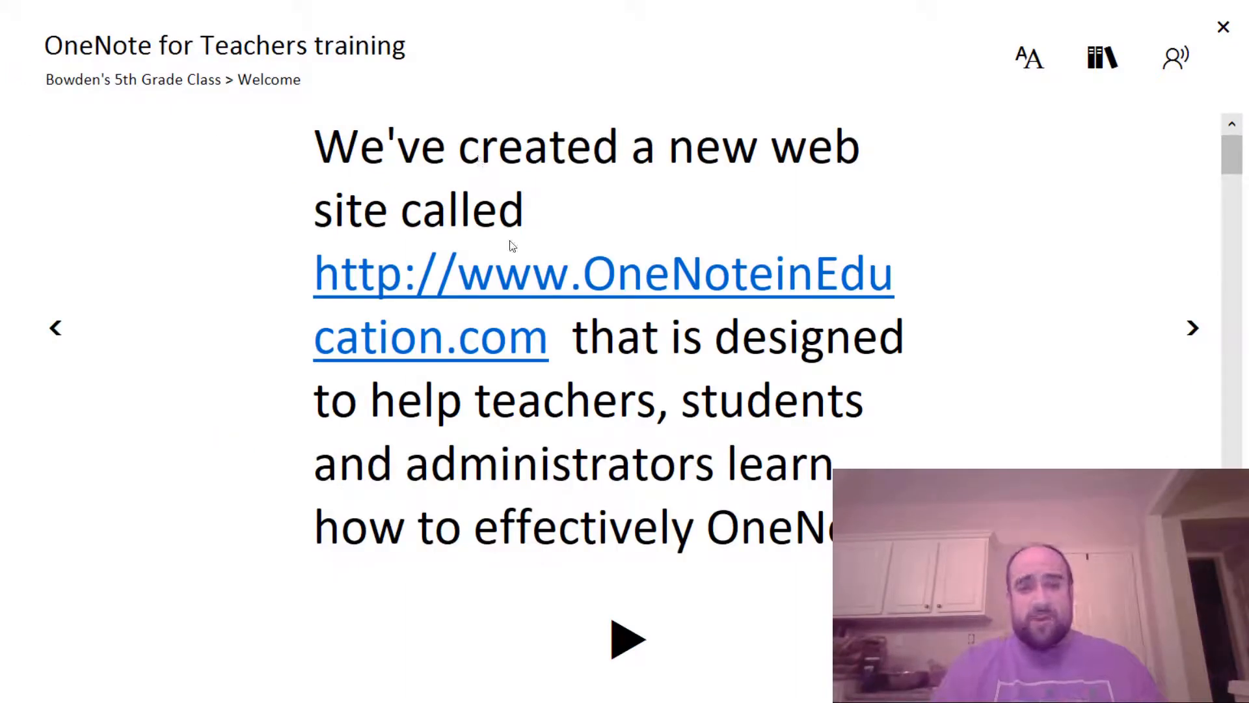
left_click(624, 642)
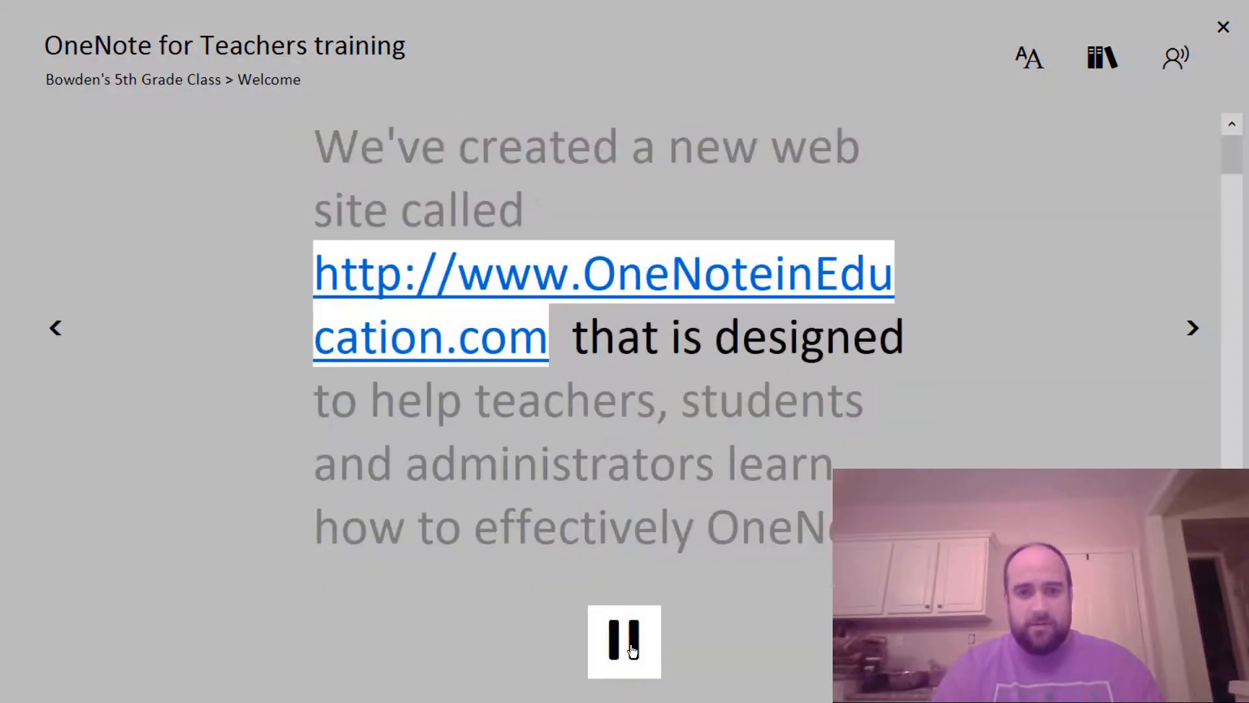
left_click(626, 643)
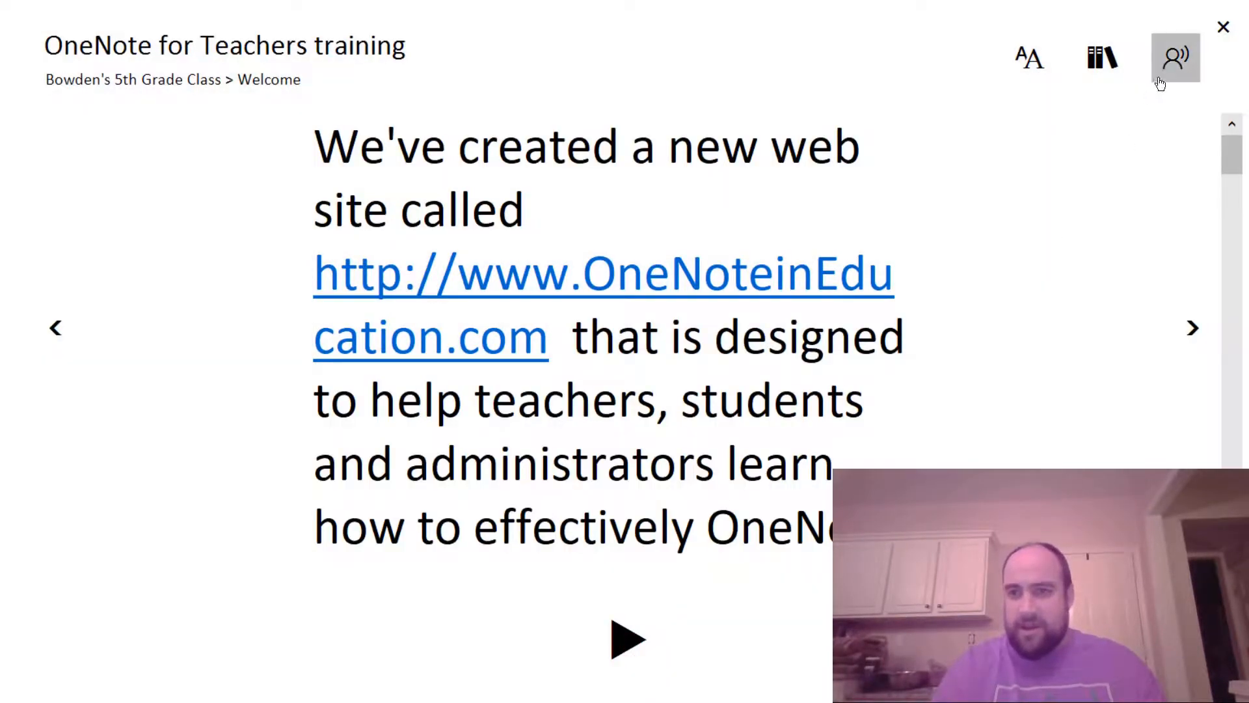
Slow down the reading voice in Immersive Reader, play a short part of the training page aloud and pause it.
left_click(1174, 71)
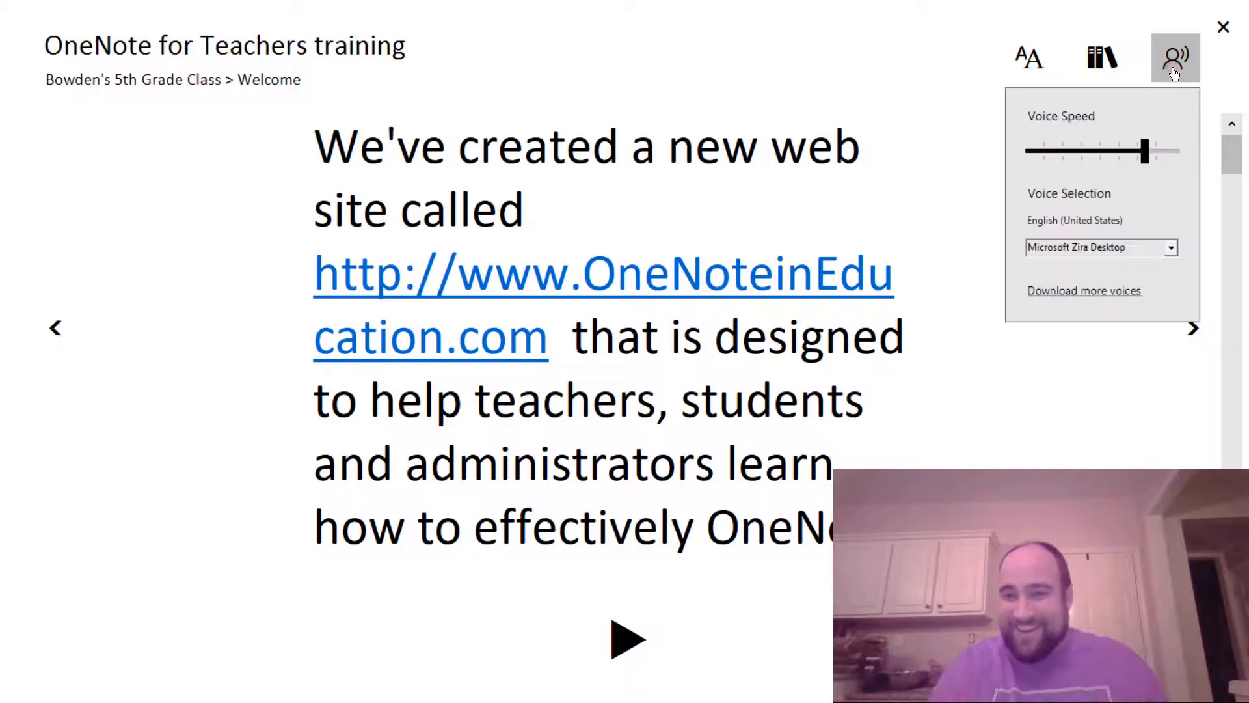
left_click_drag(1101, 164, 1059, 168)
left_click(995, 127)
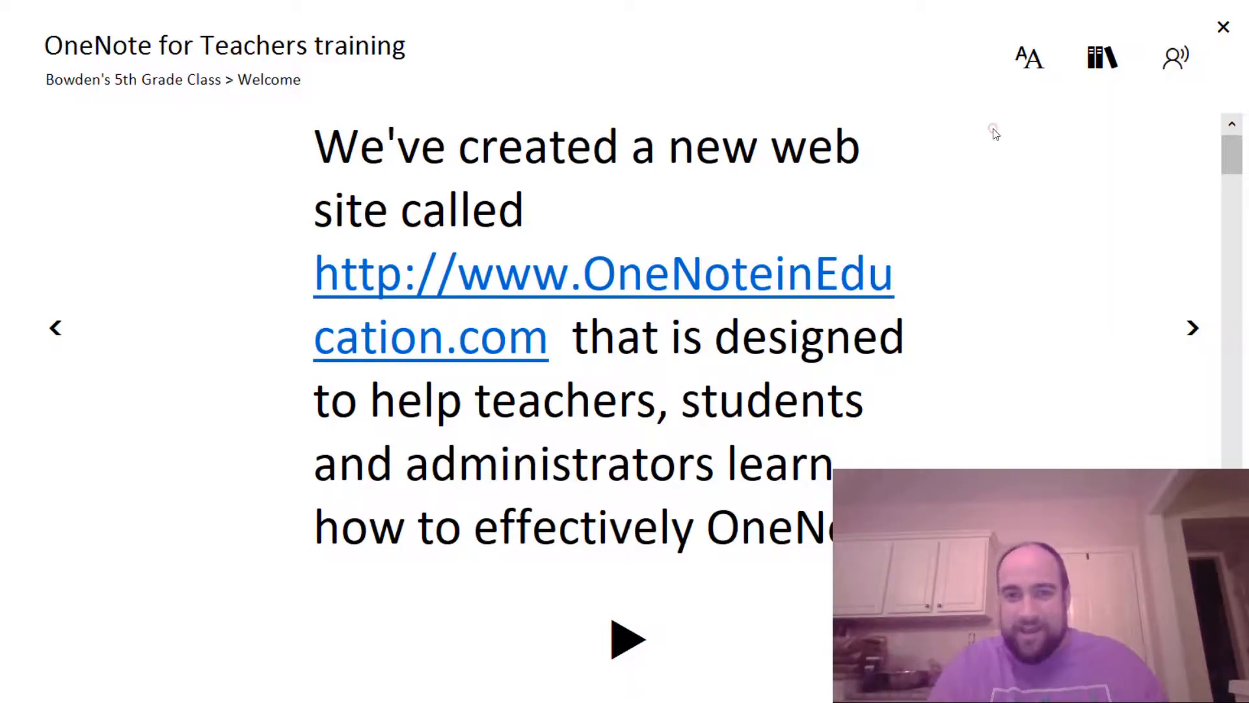
left_click(314, 138)
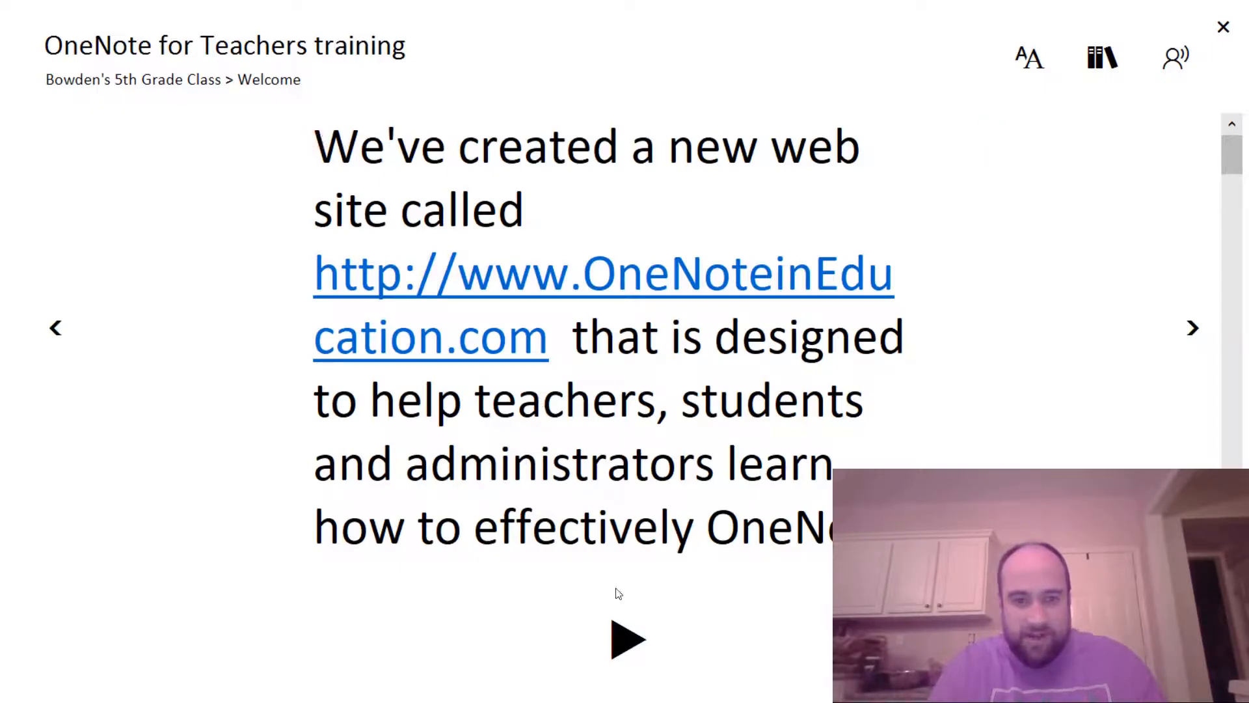
left_click(626, 636)
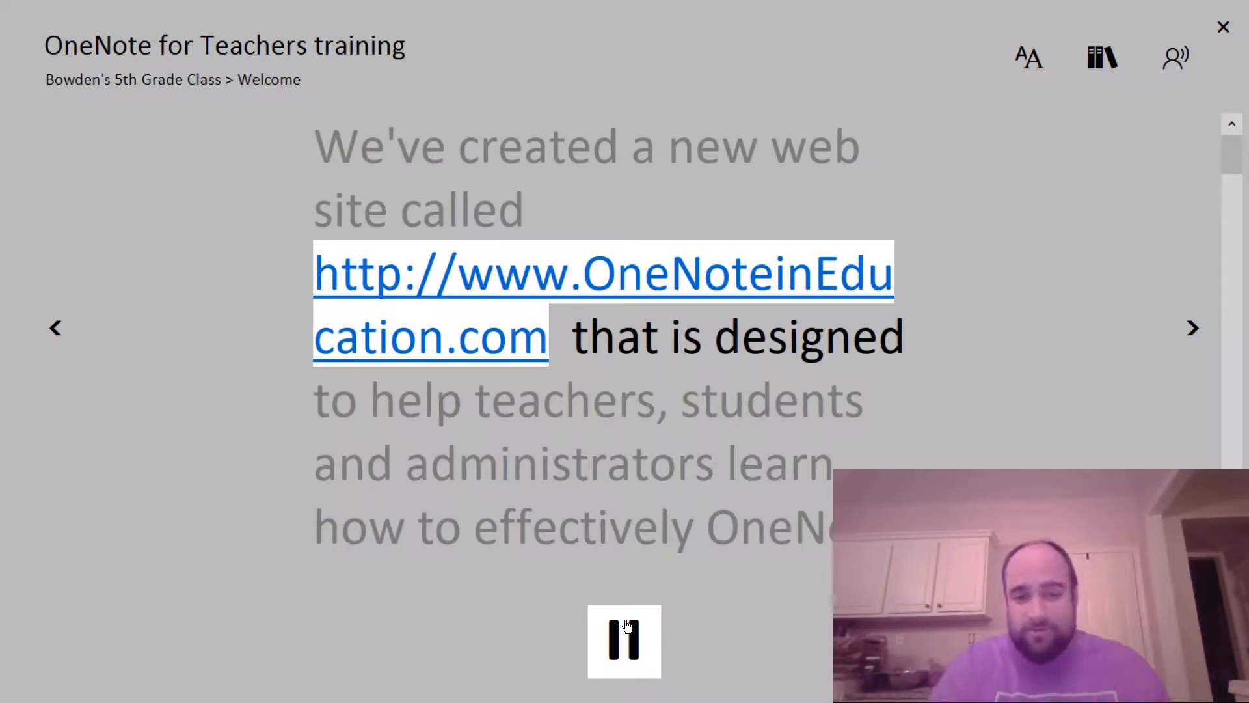
left_click(626, 631)
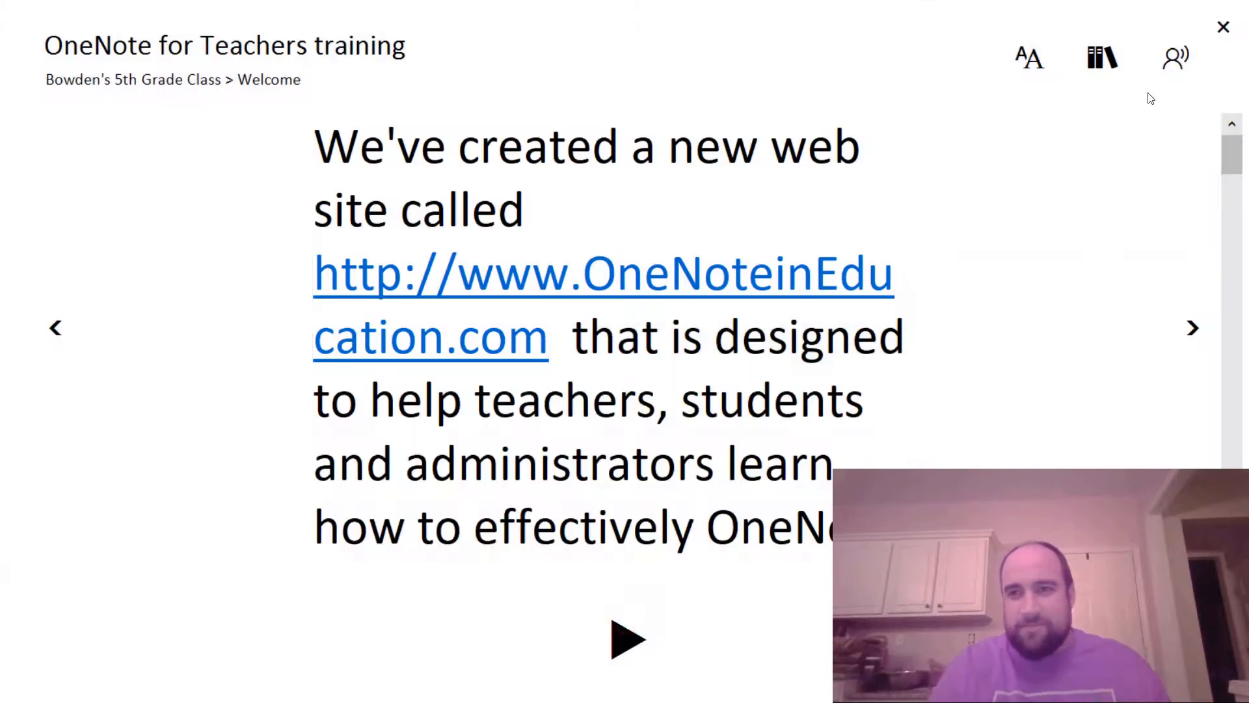
Set the reading voice speed to about the middle of its range and close the voice settings.
left_click(1175, 60)
left_click(1095, 148)
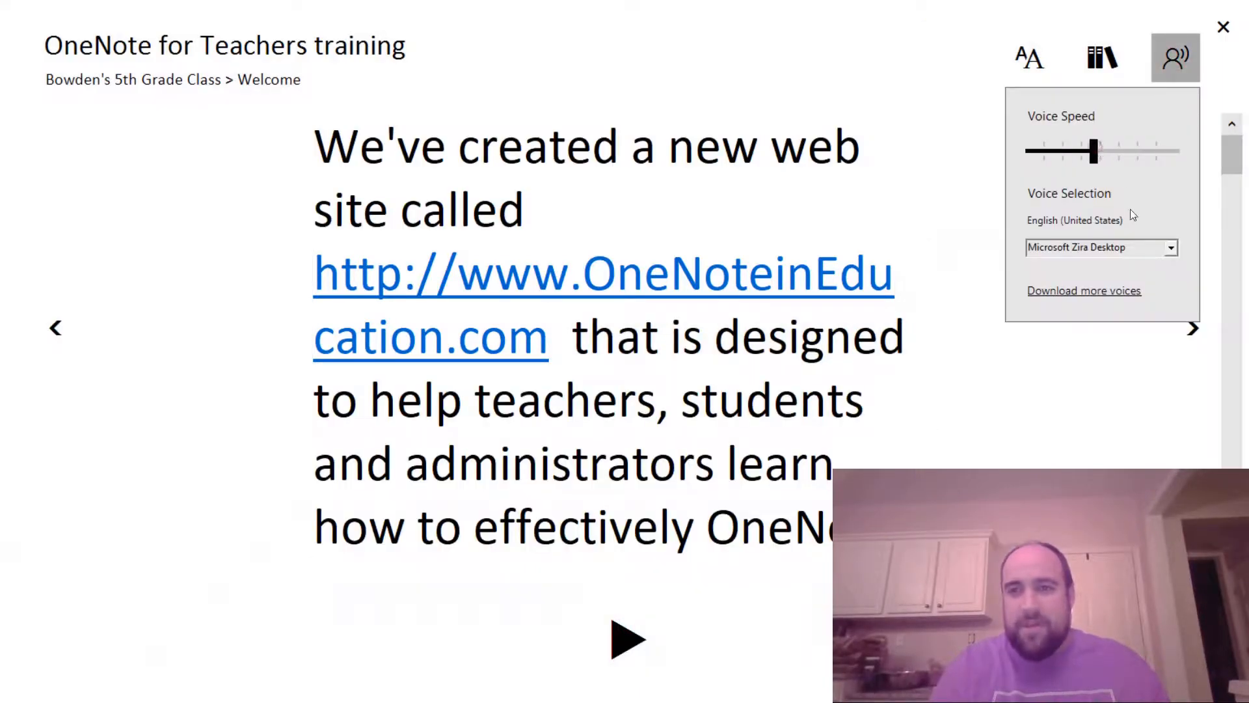
left_click(1175, 57)
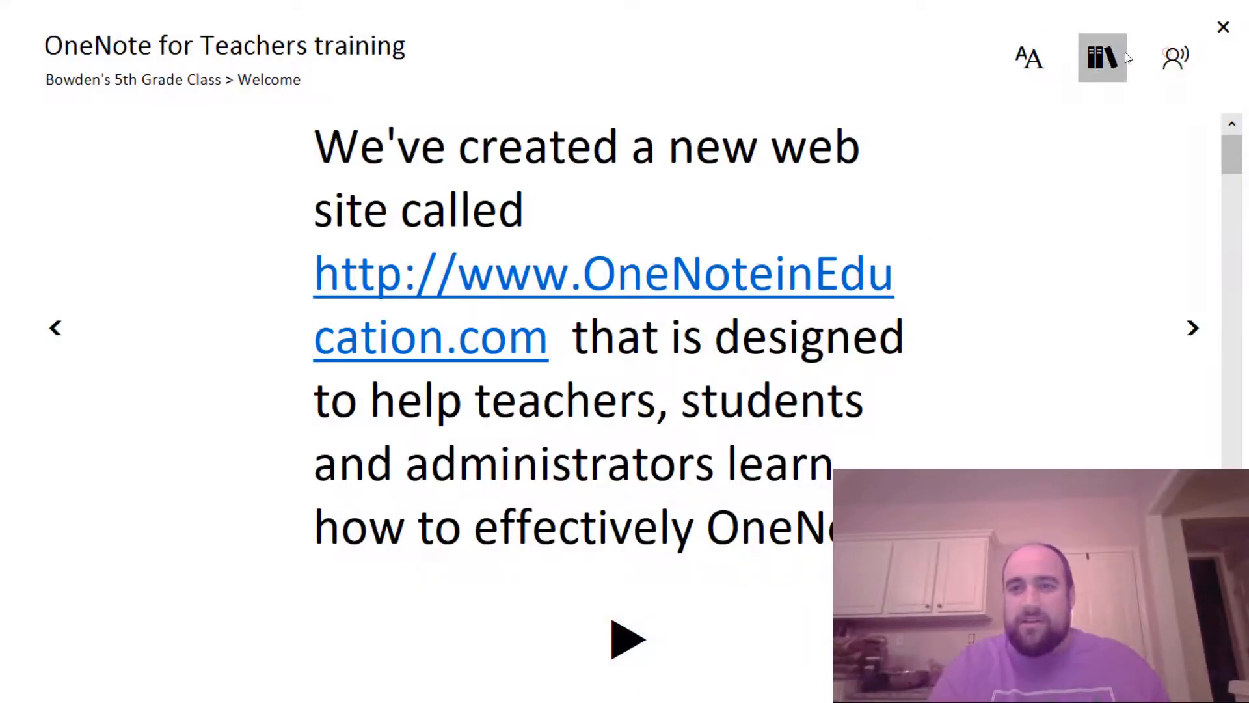
Look over the text display options, and try syllable splitting and noun highlighting on the training text before turning both off.
left_click(1028, 59)
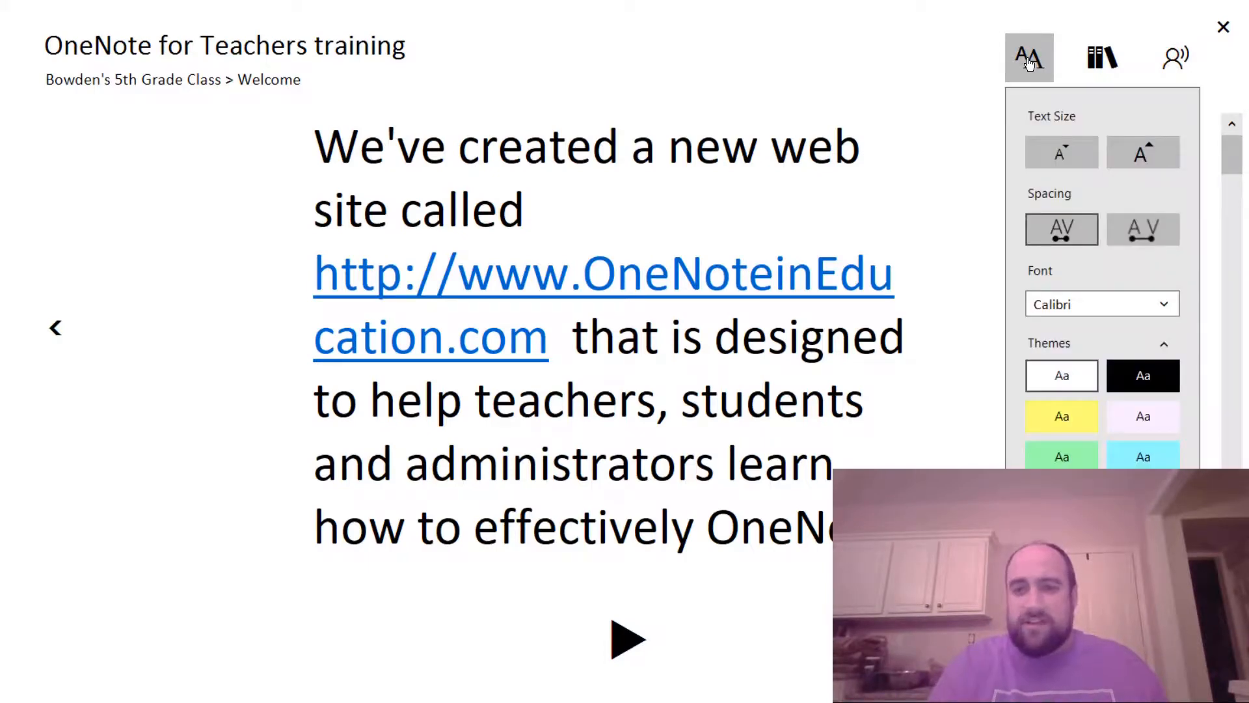
left_click(1096, 60)
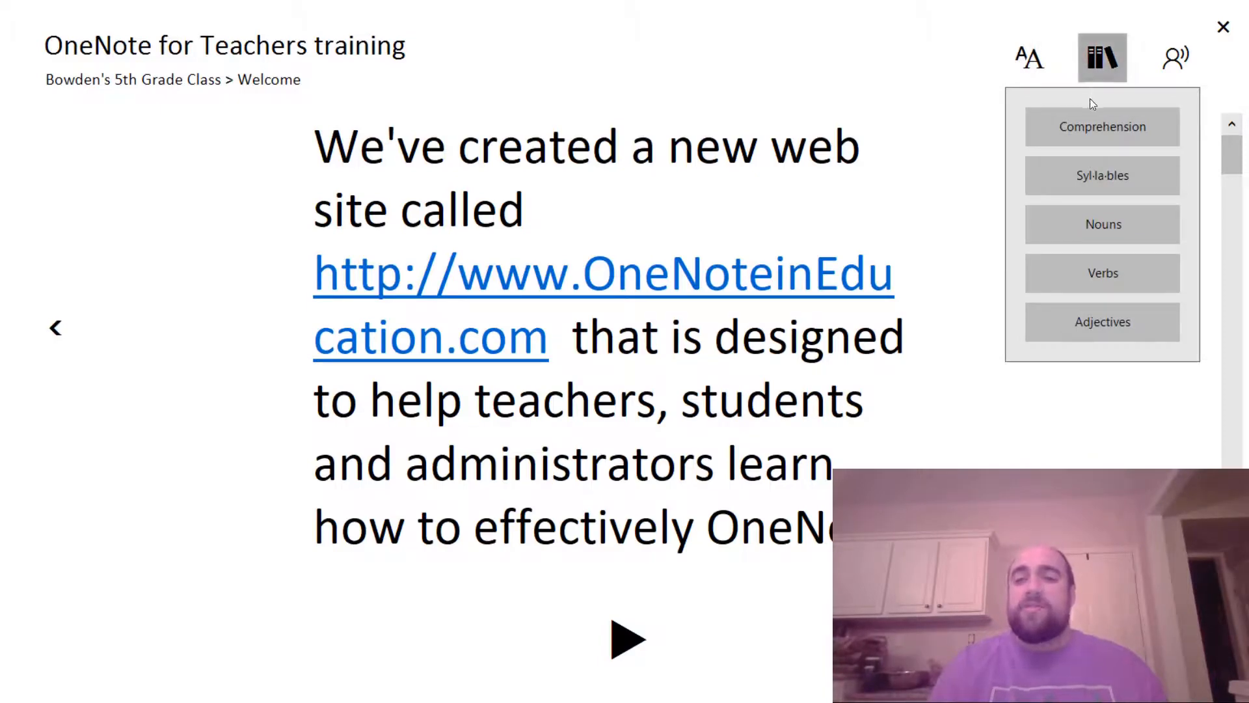
left_click(1091, 179)
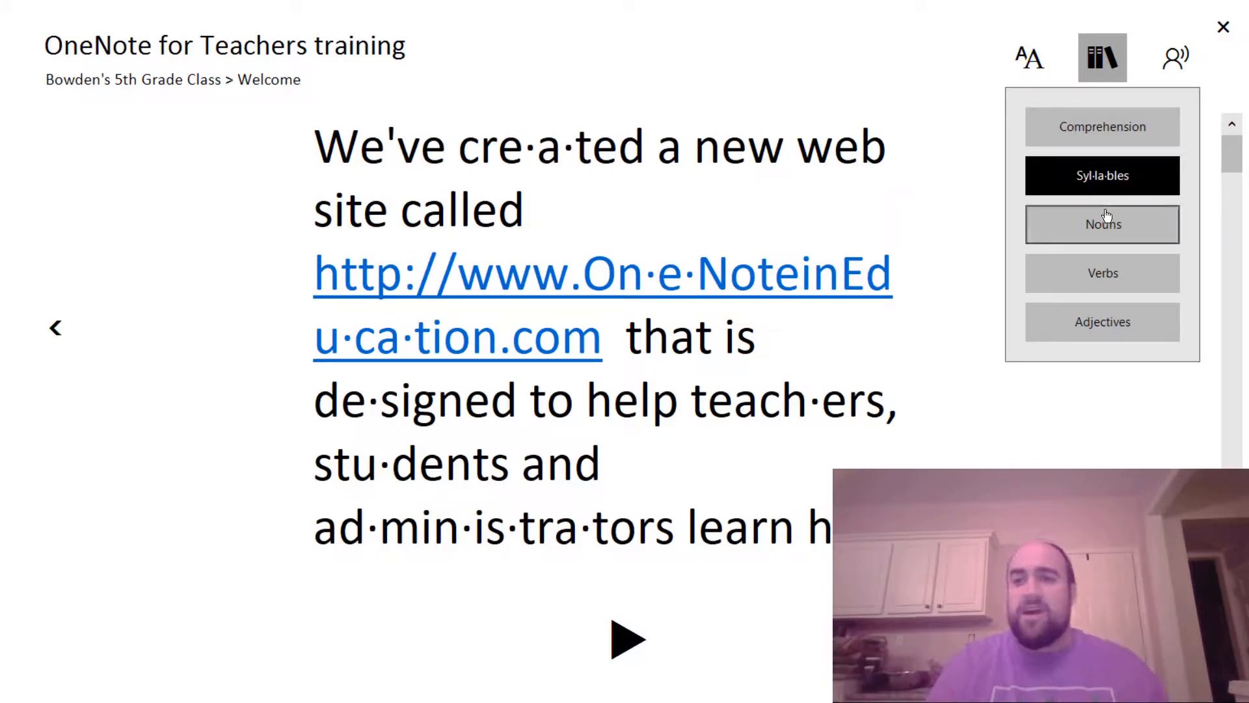
left_click(1105, 231)
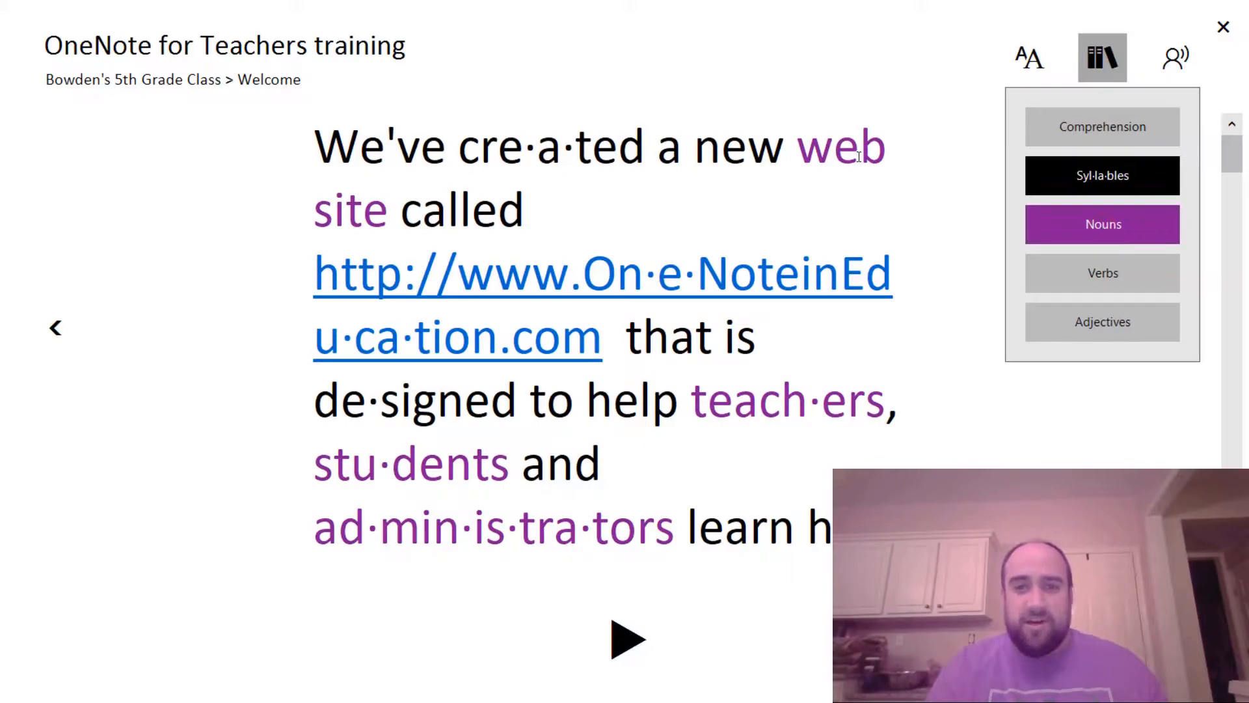
left_click(1103, 228)
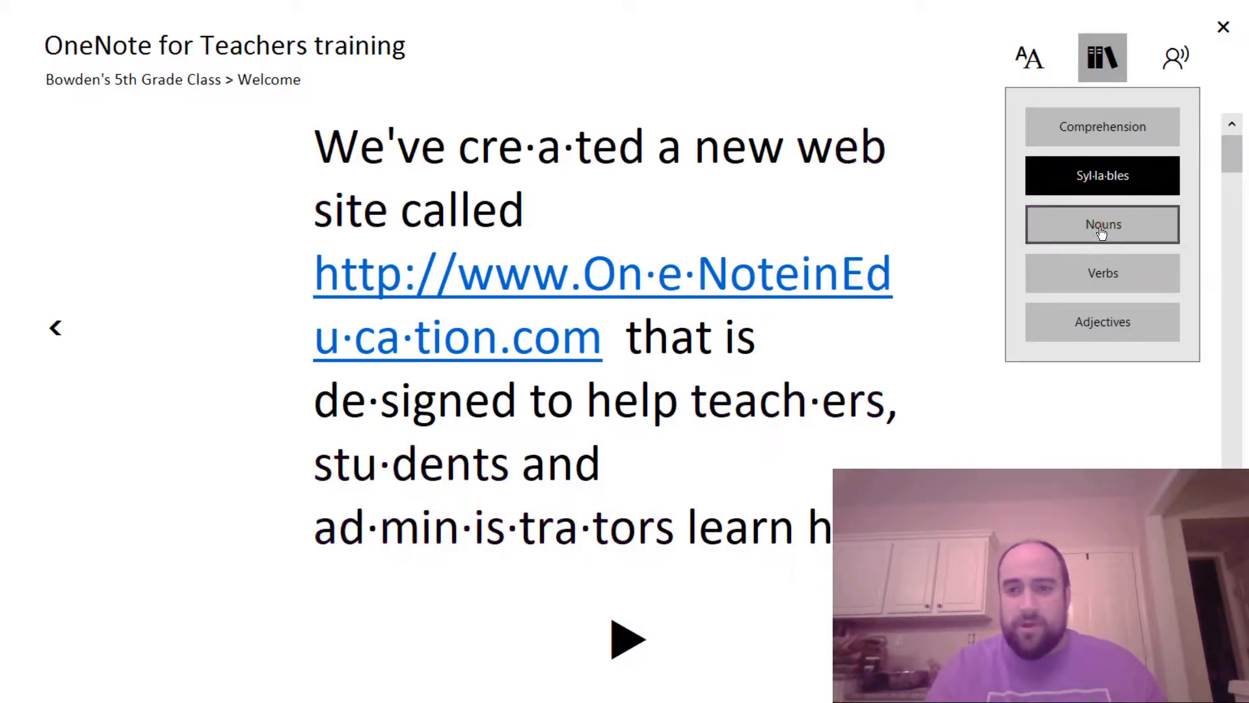
left_click(1104, 185)
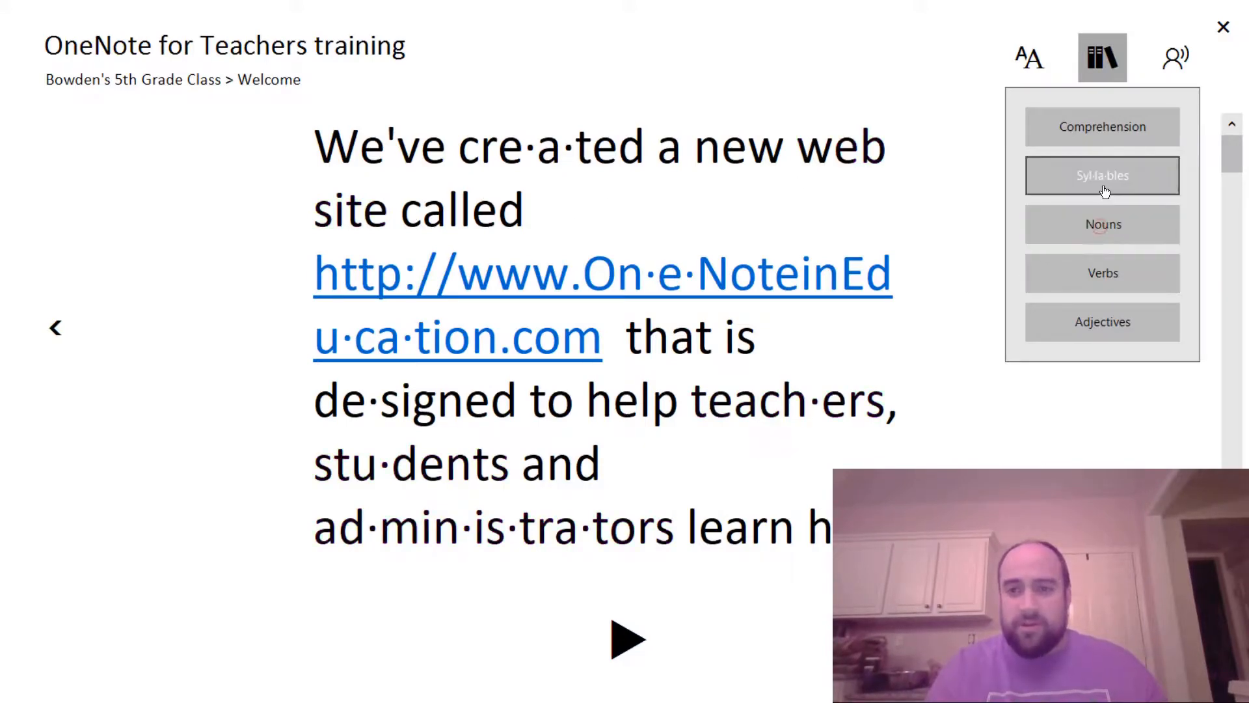
Try verb and adjective highlighting on and off, and close Immersive Reader to return to the notebook page.
left_click(1097, 273)
left_click(1096, 273)
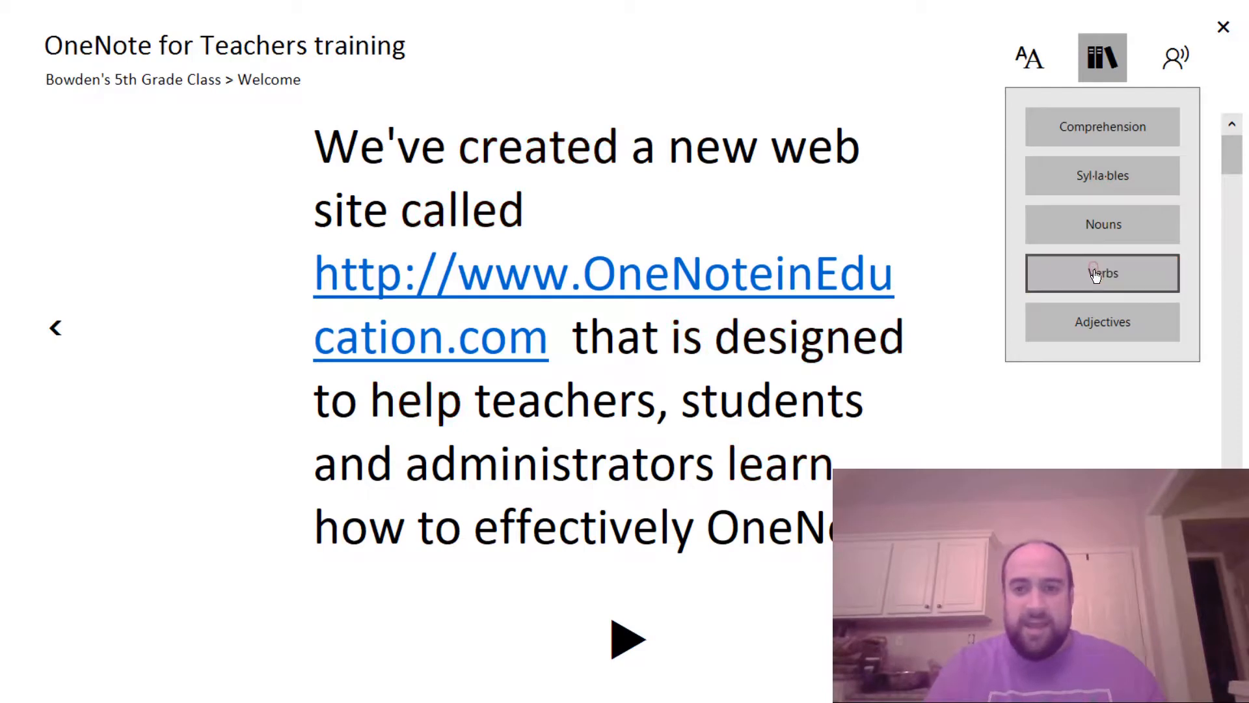
left_click(1093, 320)
left_click(1091, 312)
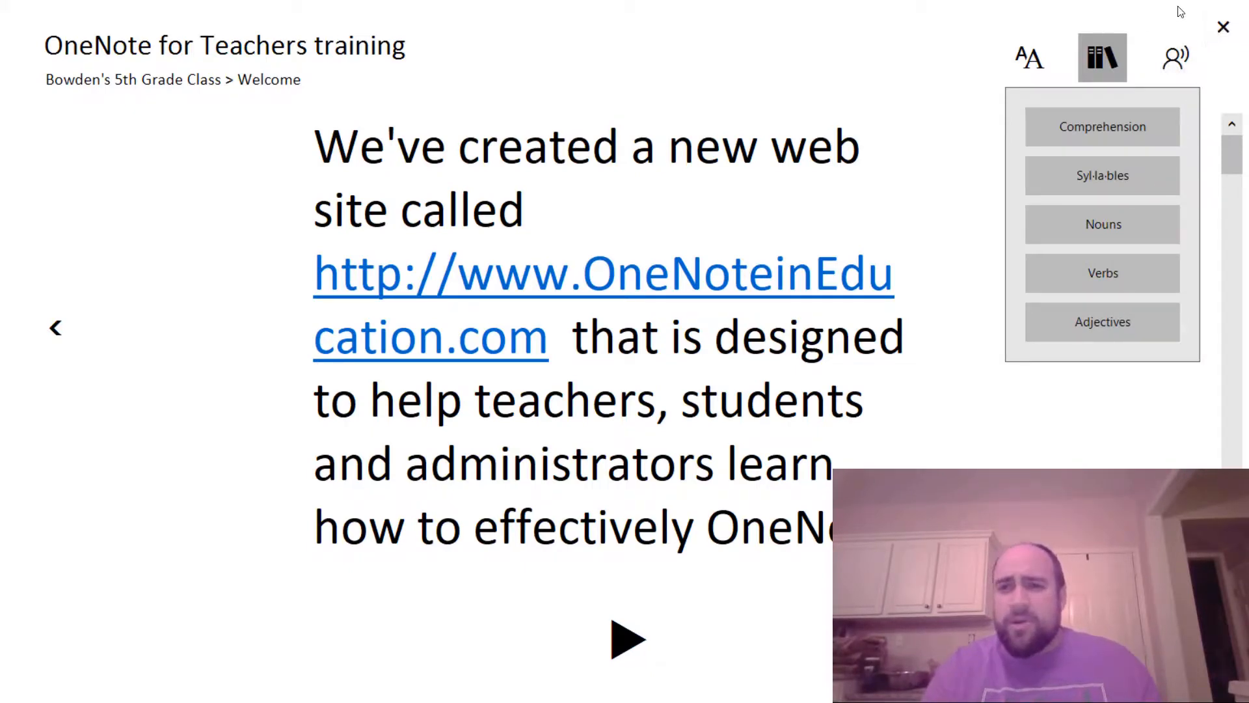
left_click(1224, 29)
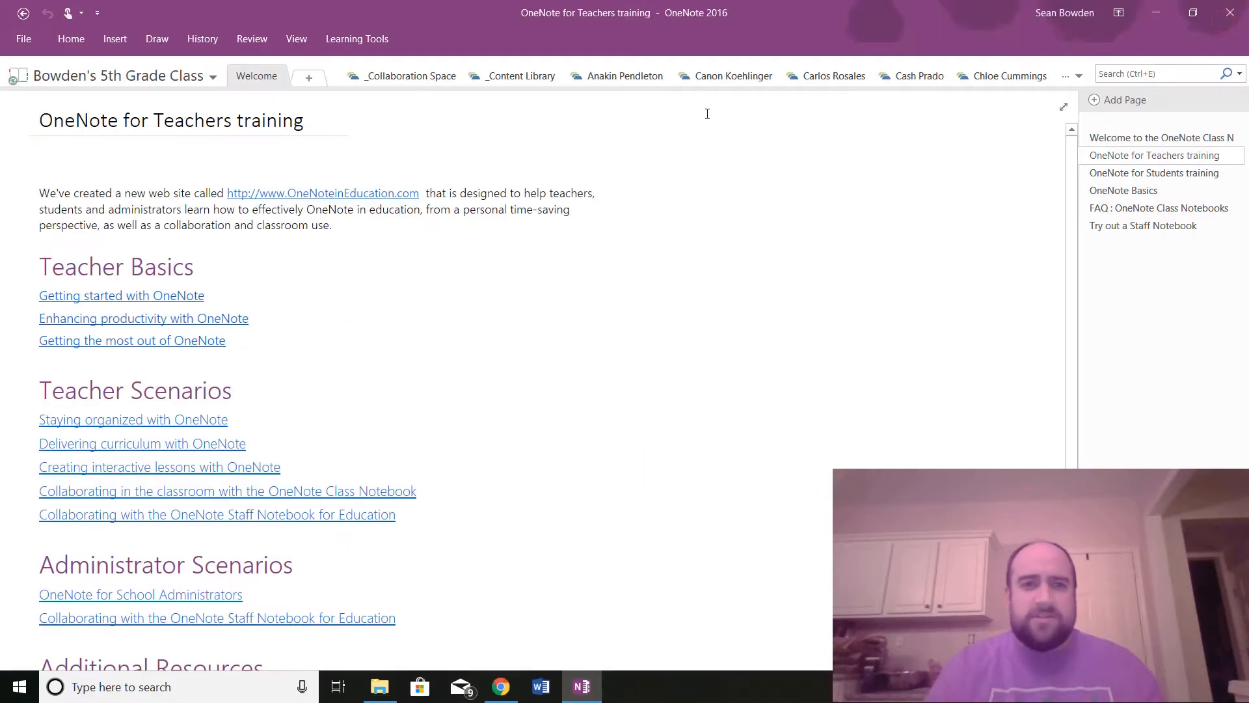